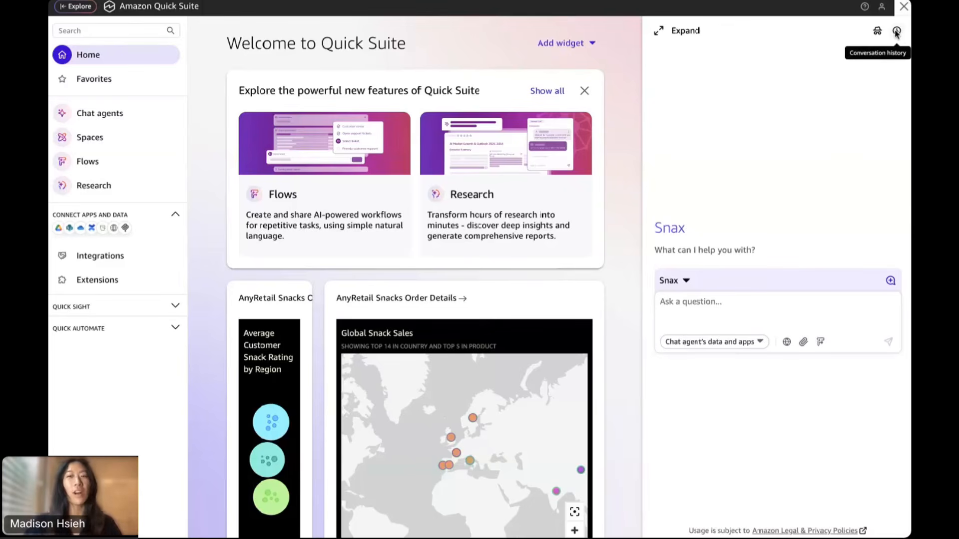
Reopen the RealFuel Bars conversation and review the end cap pitch's $18M sales, $11.4M profit and sources
click(896, 32)
click(704, 169)
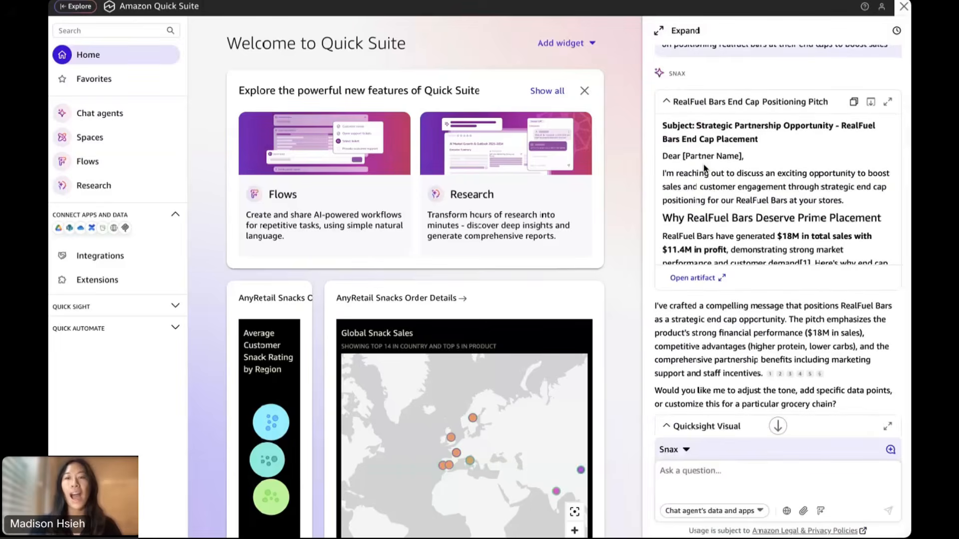
scroll(705, 168, up, 1)
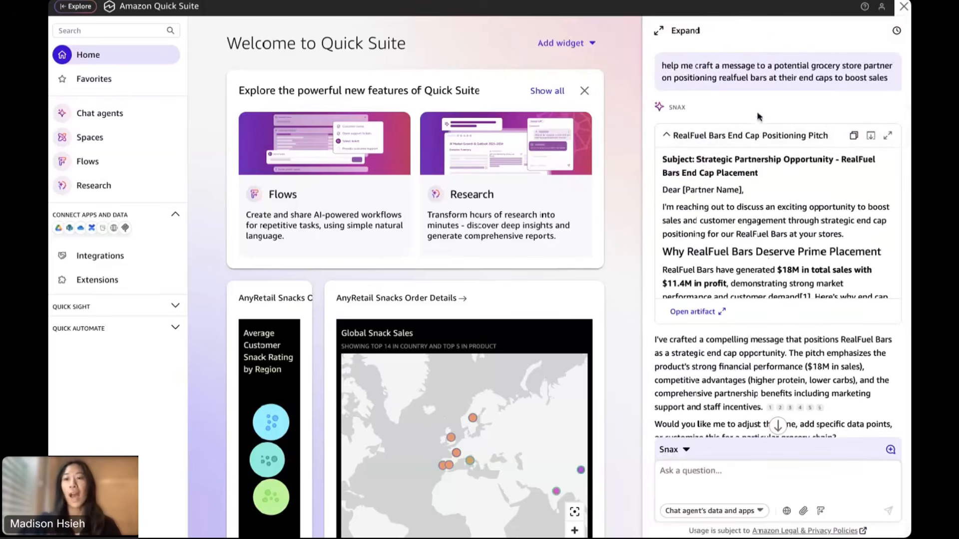
scroll(757, 116, down, 1)
scroll(761, 109, up, 1)
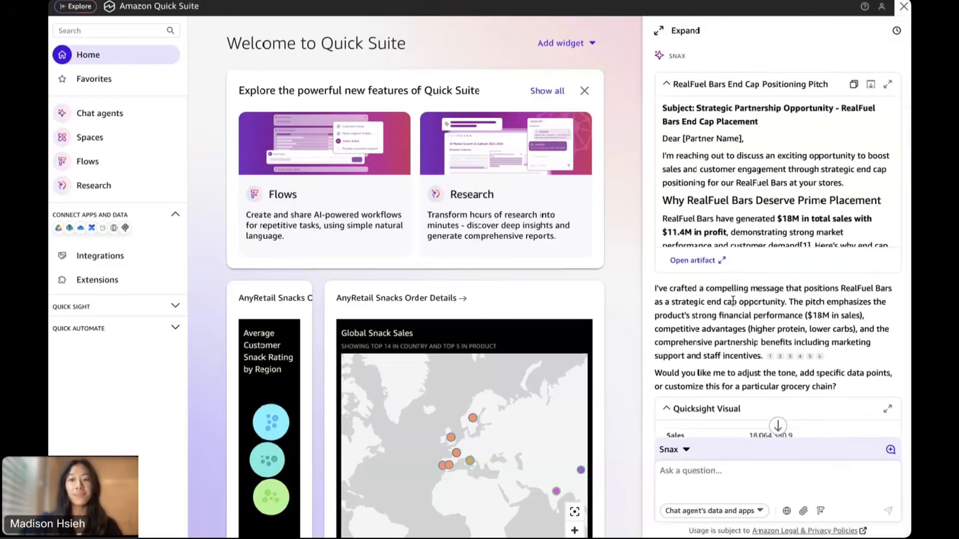
scroll(732, 300, down, 1)
scroll(732, 300, down, 3)
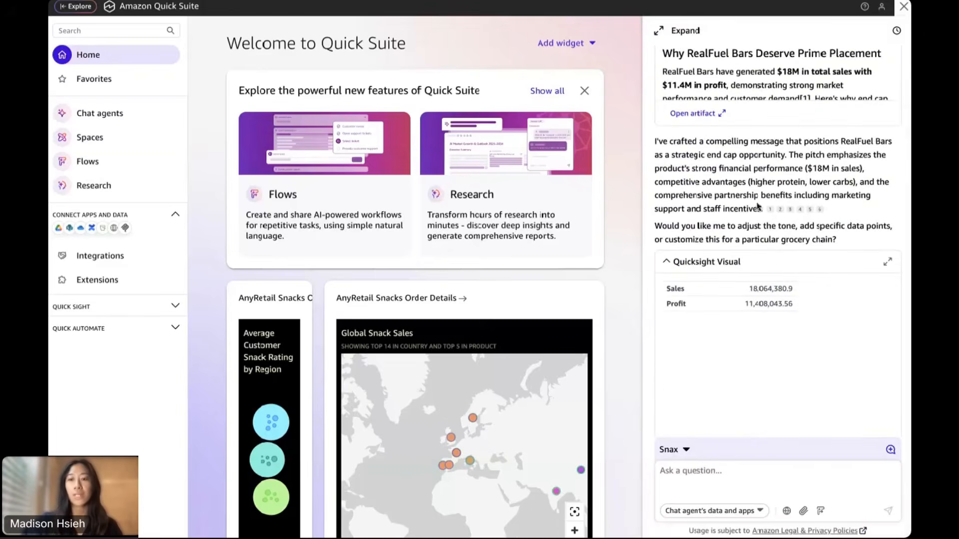
scroll(756, 202, up, 4)
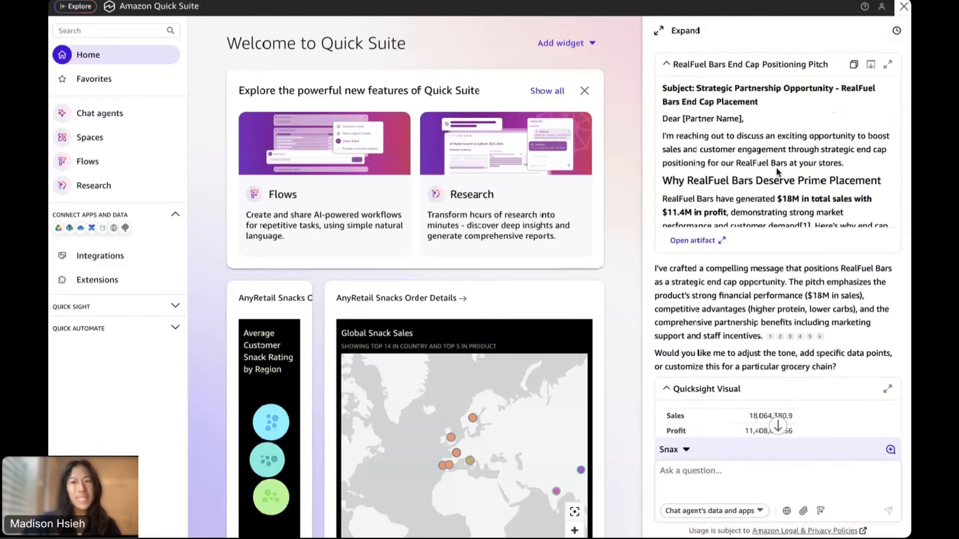
scroll(778, 171, down, 3)
scroll(777, 172, down, 10)
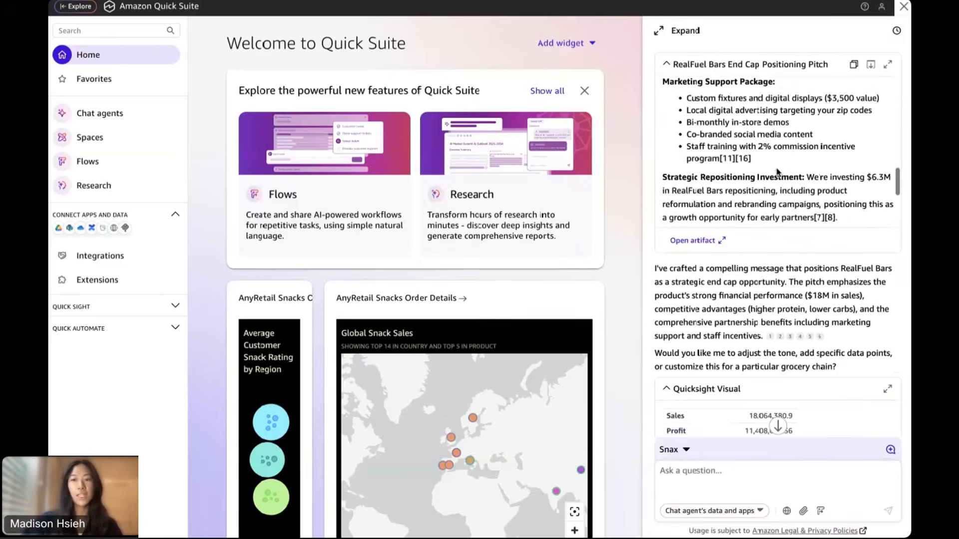
scroll(777, 172, down, 3)
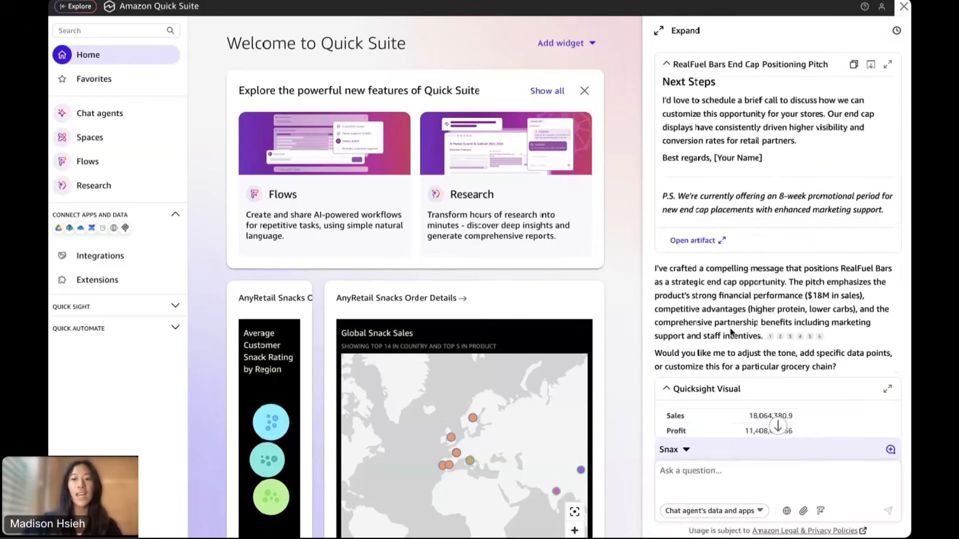
scroll(731, 328, down, 3)
mouse_move(781, 248)
mouse_move(810, 252)
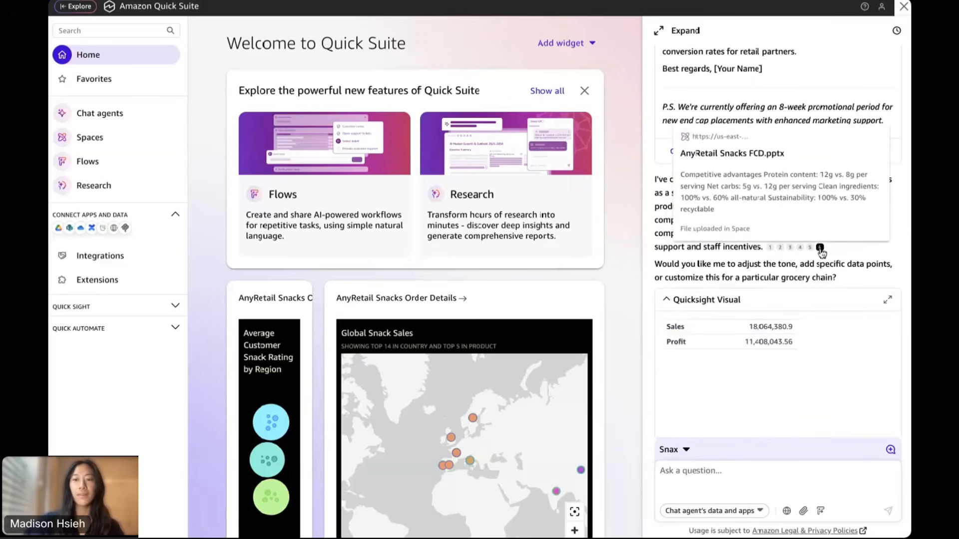
scroll(779, 235, down, 3)
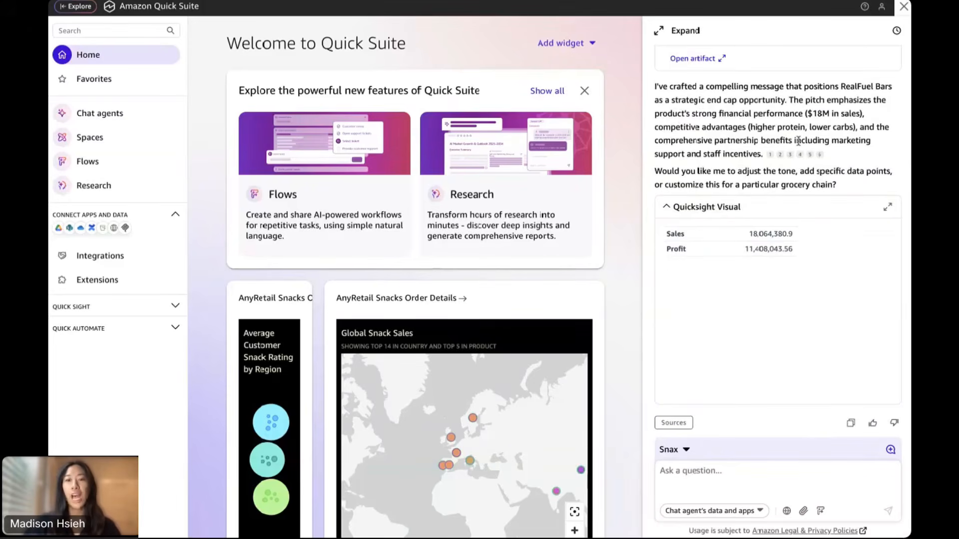
Generate a new flow from this conversation's drafted partnership-message prompt
click(820, 515)
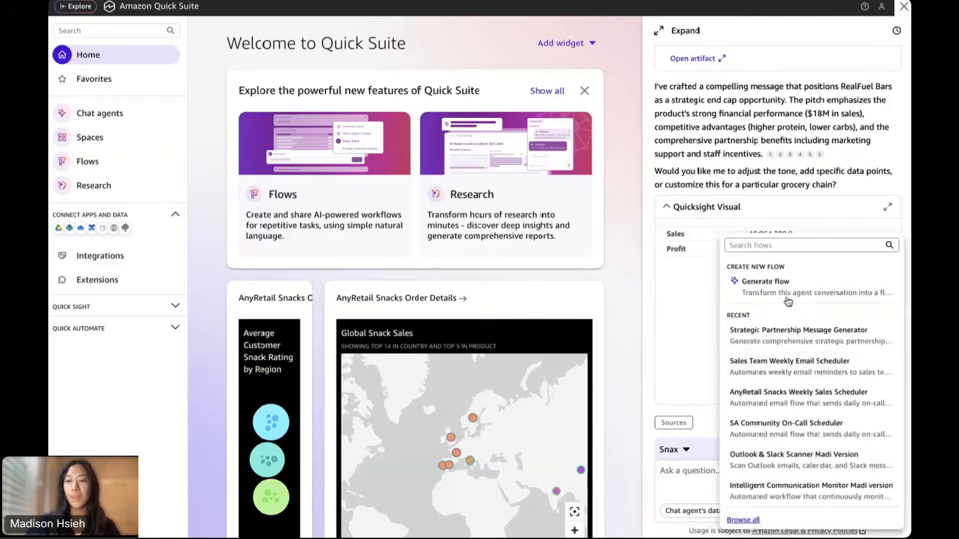
click(785, 297)
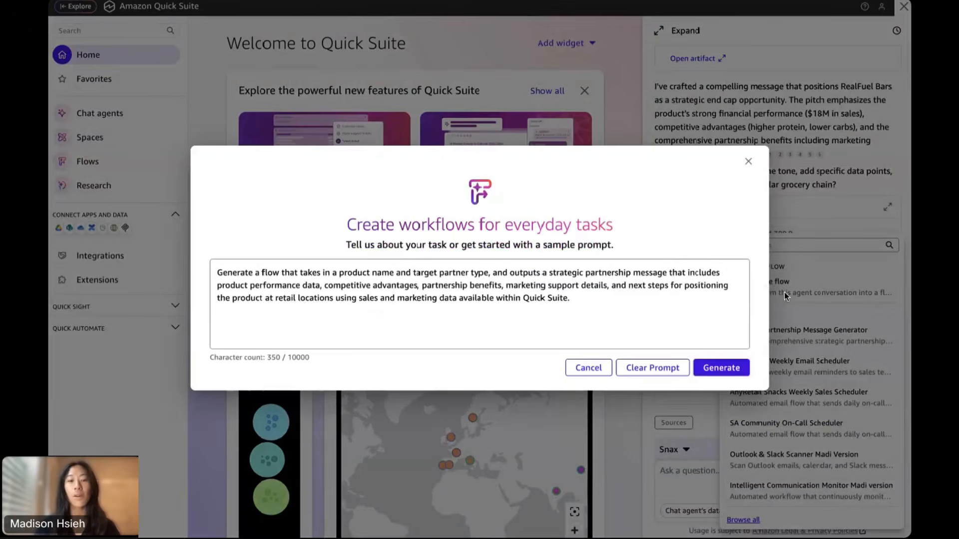
drag(327, 290, 612, 287)
click(575, 306)
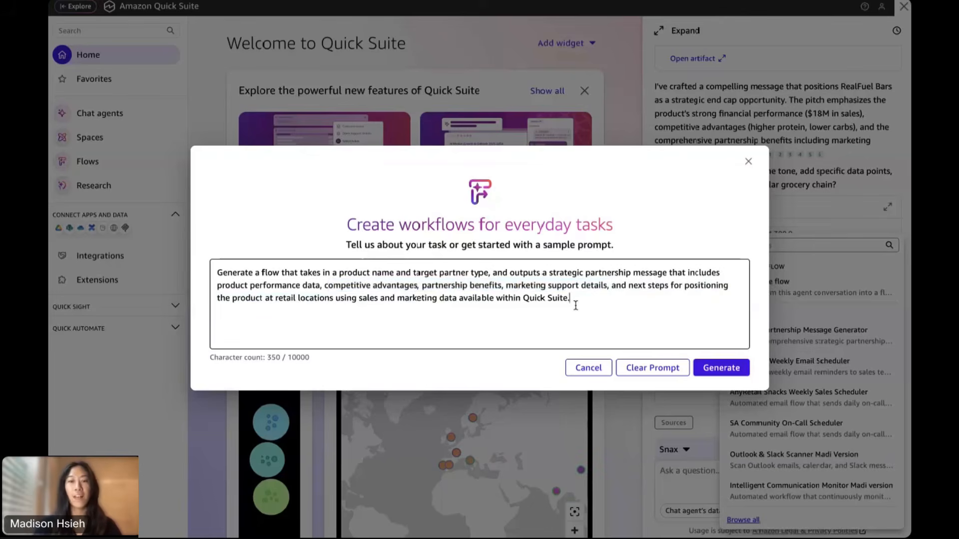
click(730, 369)
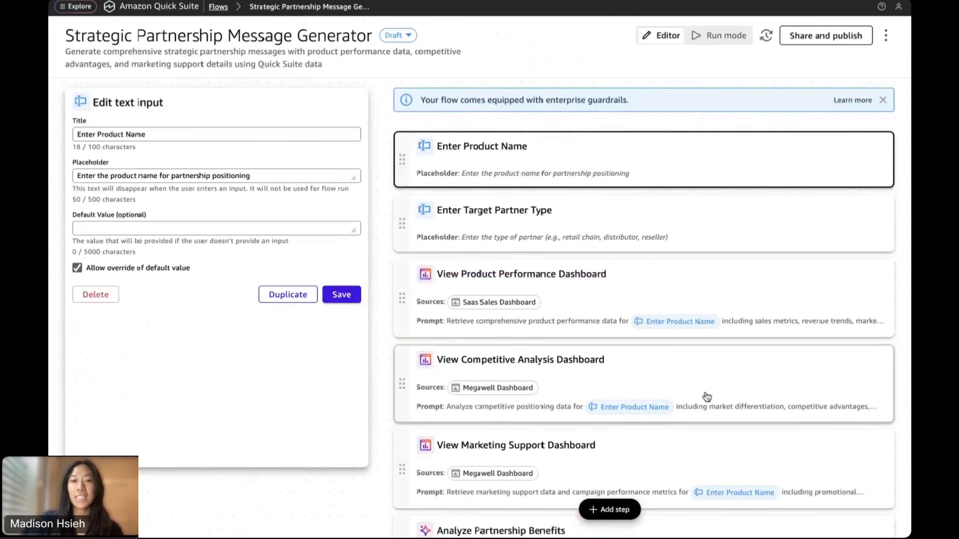
Review the draft flow's steps, from Enter Product Name to Generate Strategic Partnership Message
scroll(706, 396, down, 2)
scroll(706, 397, down, 5)
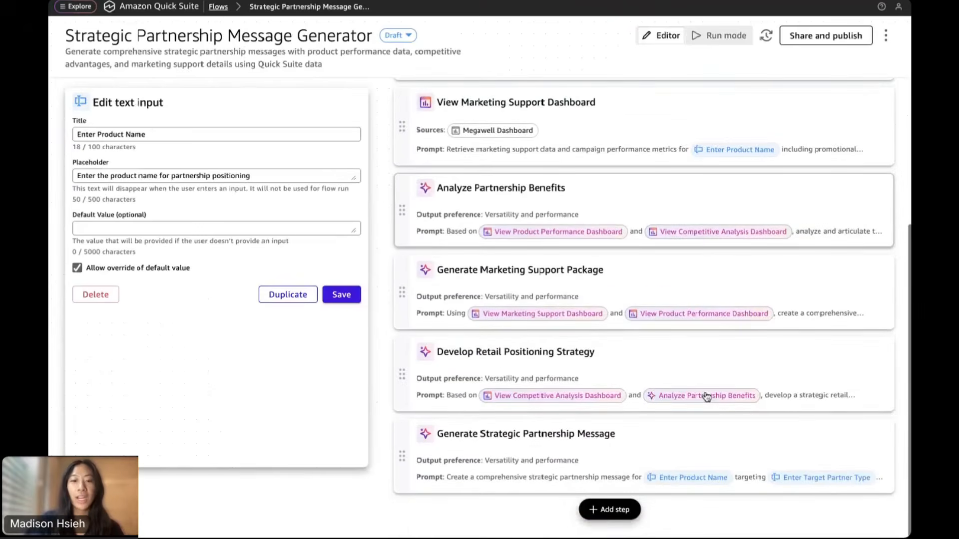
scroll(707, 396, up, 7)
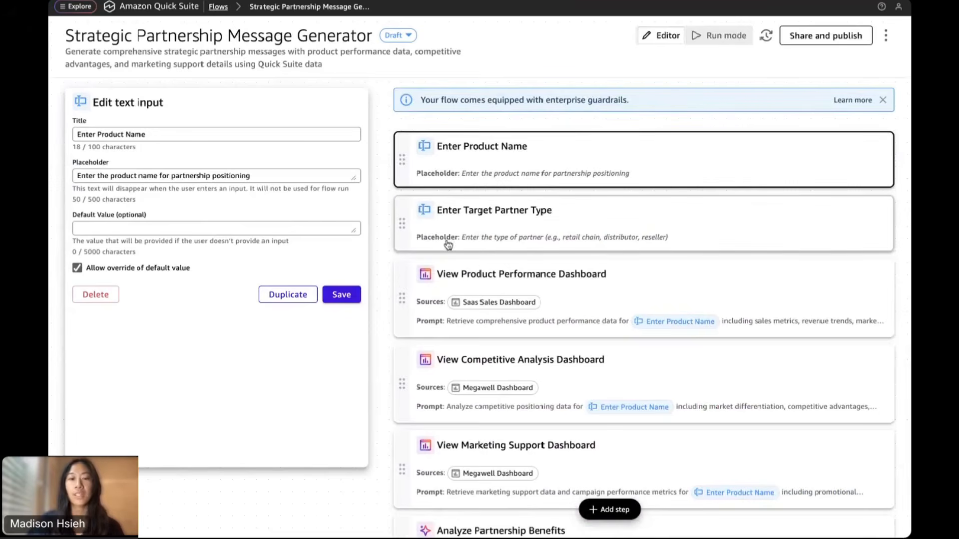
scroll(598, 242, down, 1)
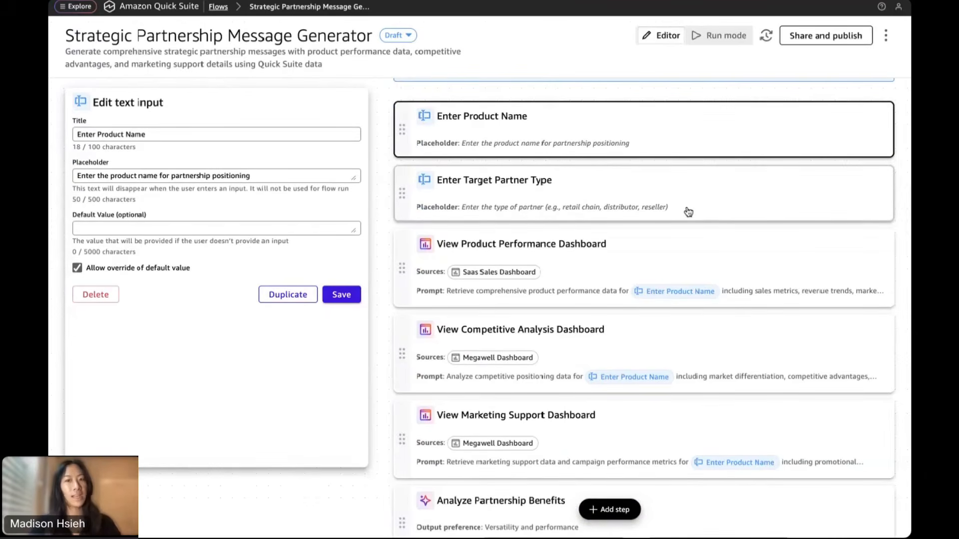
scroll(496, 281, down, 3)
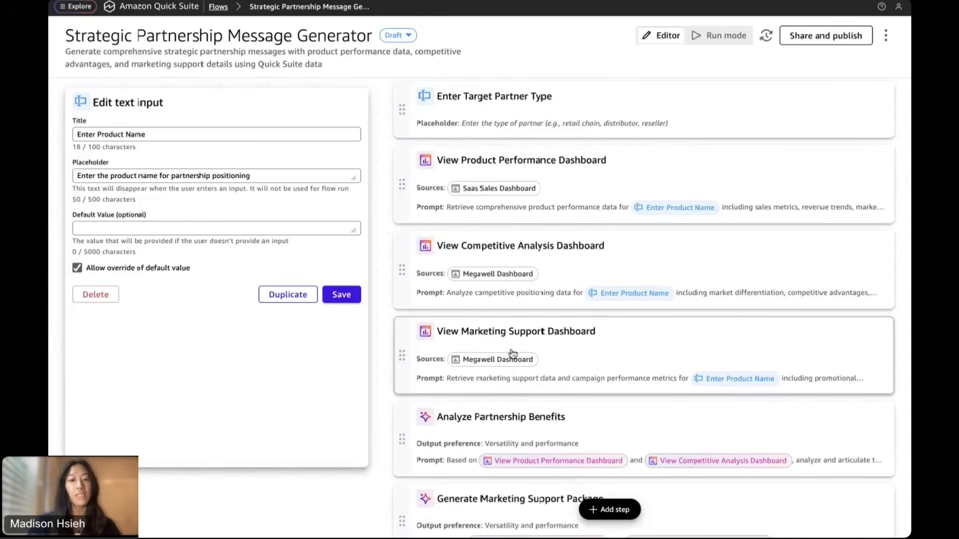
scroll(513, 353, down, 5)
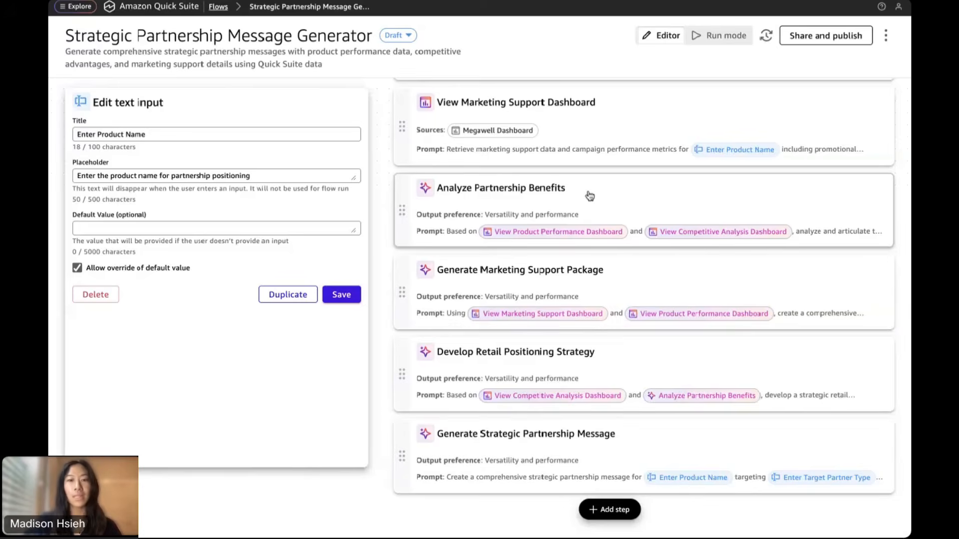
scroll(590, 196, up, 7)
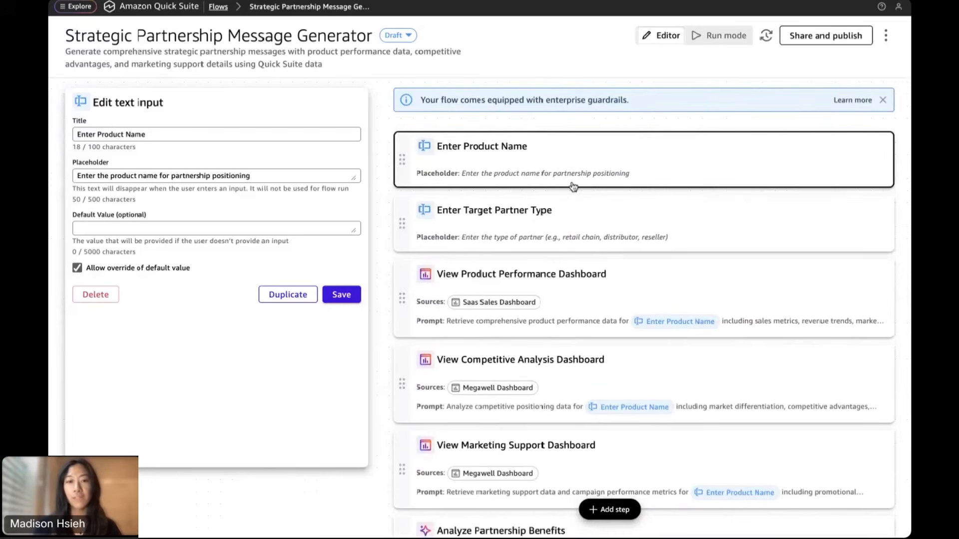
Dismiss the guardrails notice and change 'type' to 'name' in the Enter Target Partner Type placeholder
click(882, 100)
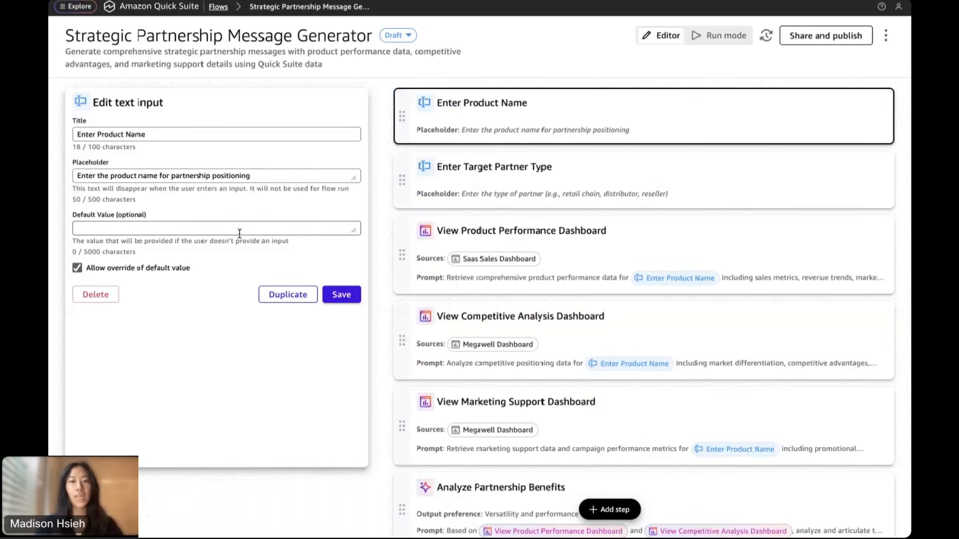
click(483, 191)
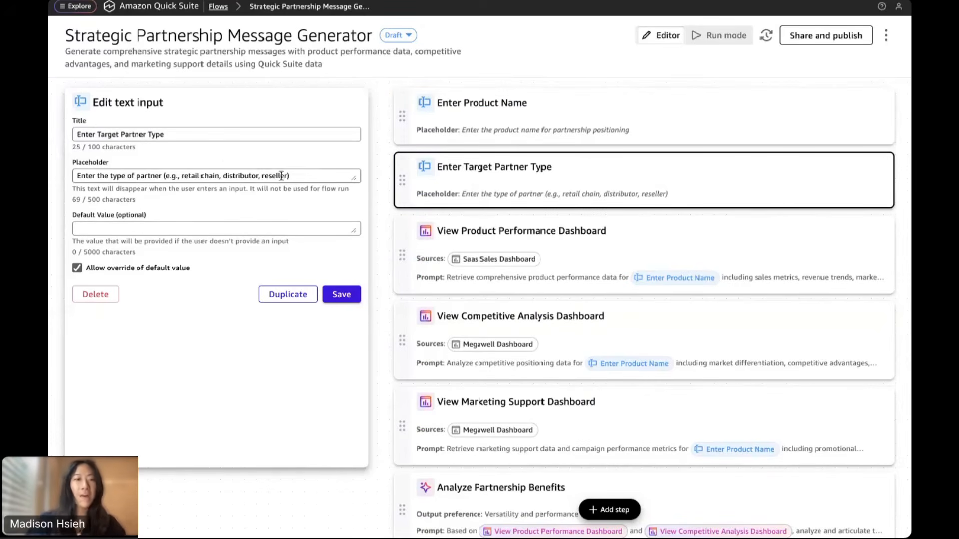
click(328, 177)
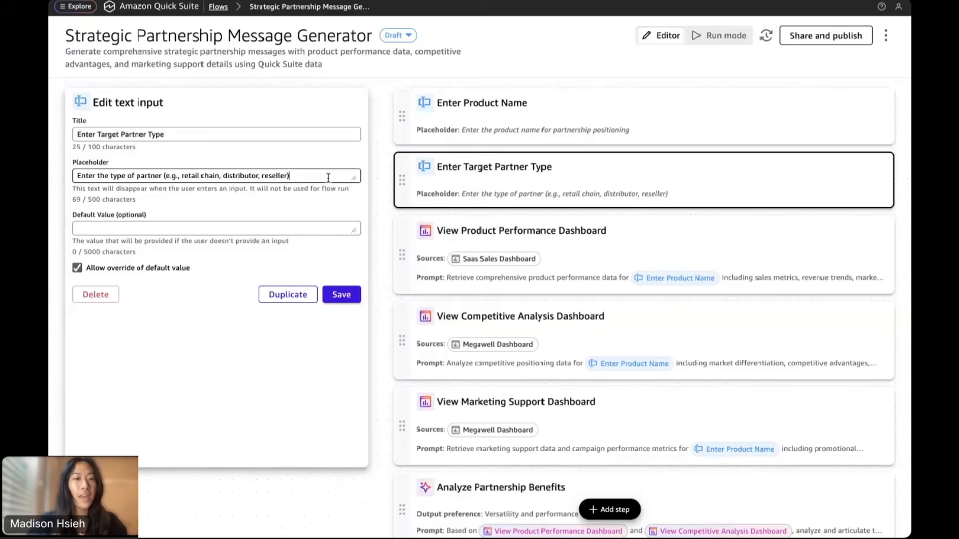
drag(127, 176, 109, 176)
text(name)
key(BackSpace)
key(BackSpace)
key(BackSpace)
key(BackSpace)
key(BackSpace)
text(name)
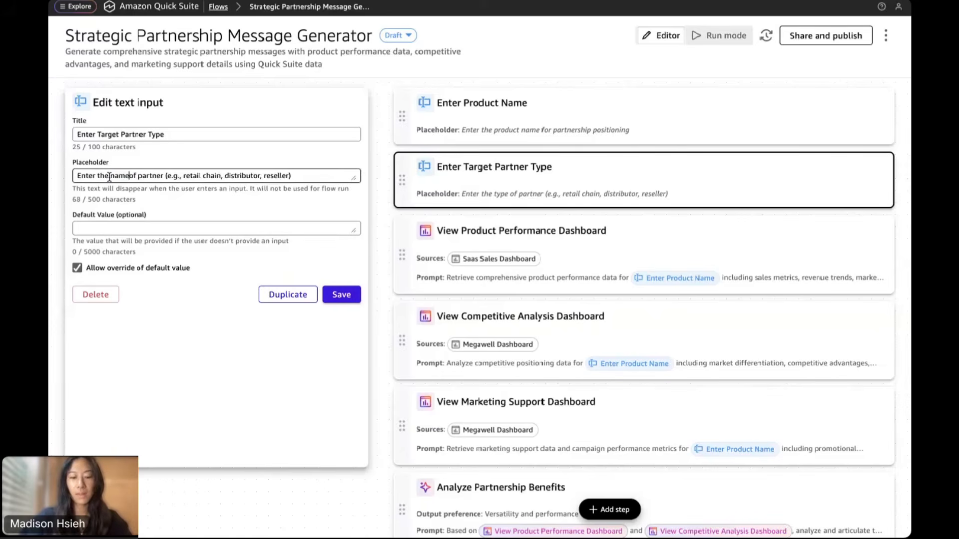
Replace 'partner' with 'grocery store', delete the parenthetical examples, and save the placeholder
drag(166, 177, 142, 177)
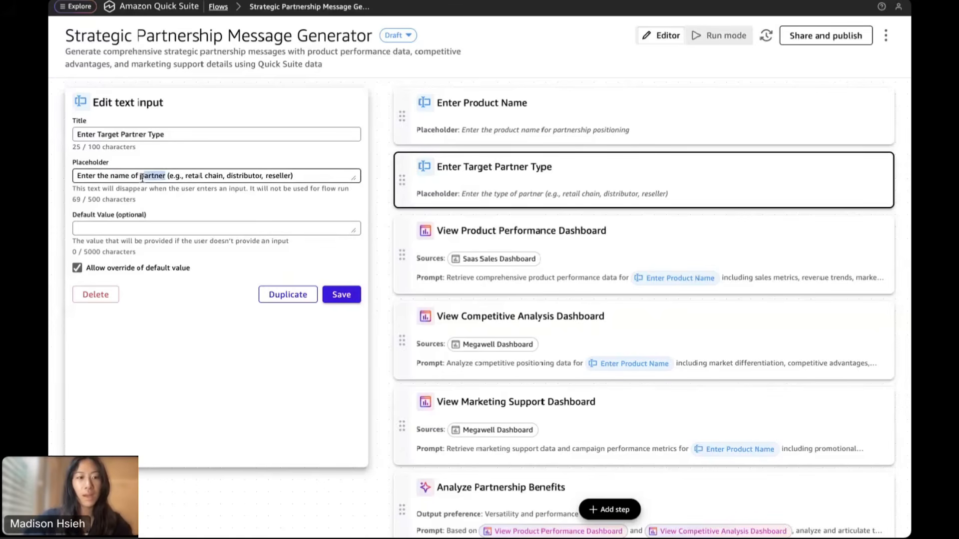
text(gorcery store)
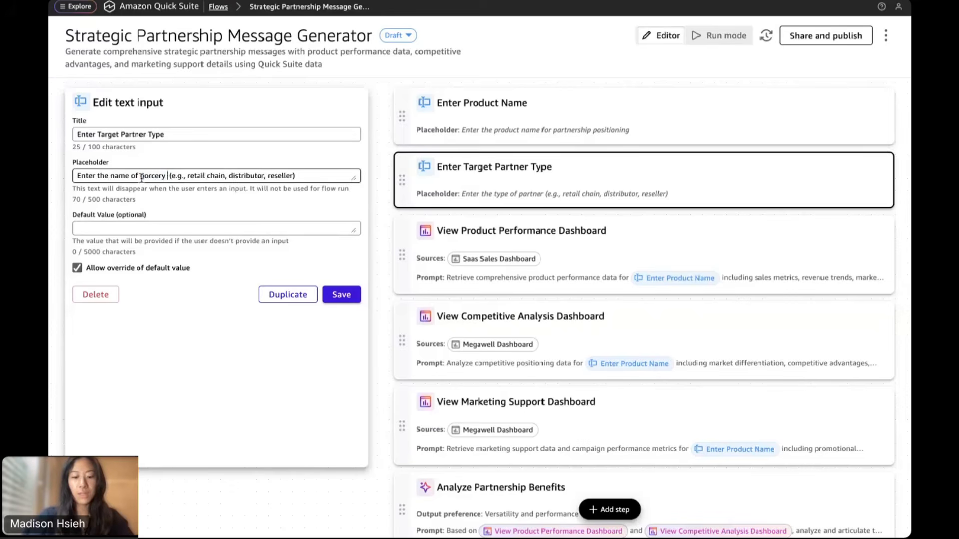
drag(331, 176, 186, 175)
key(BackSpace)
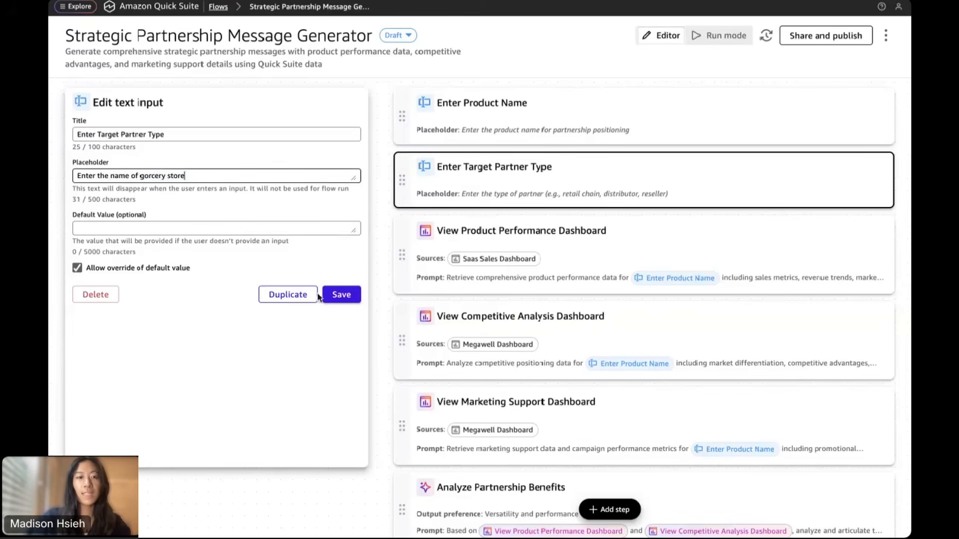
click(343, 295)
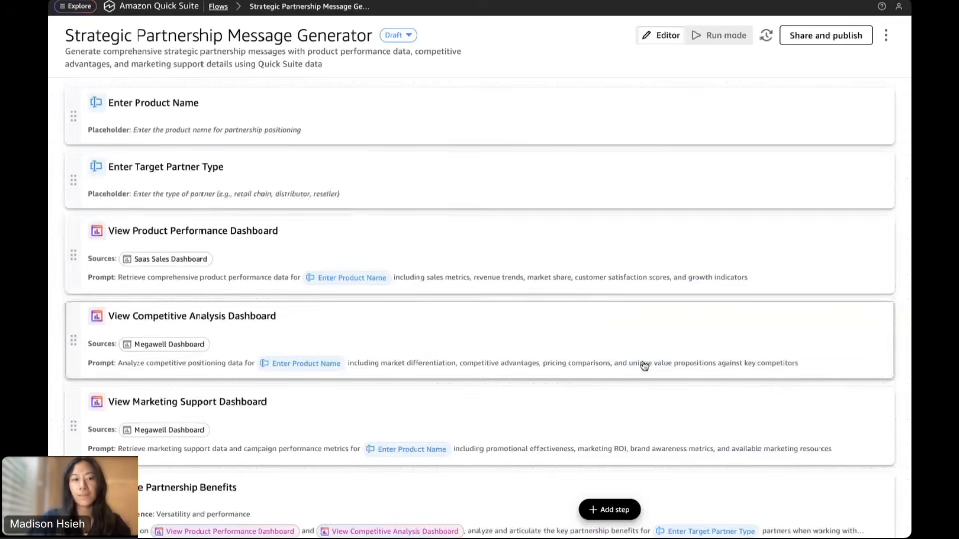
click(493, 252)
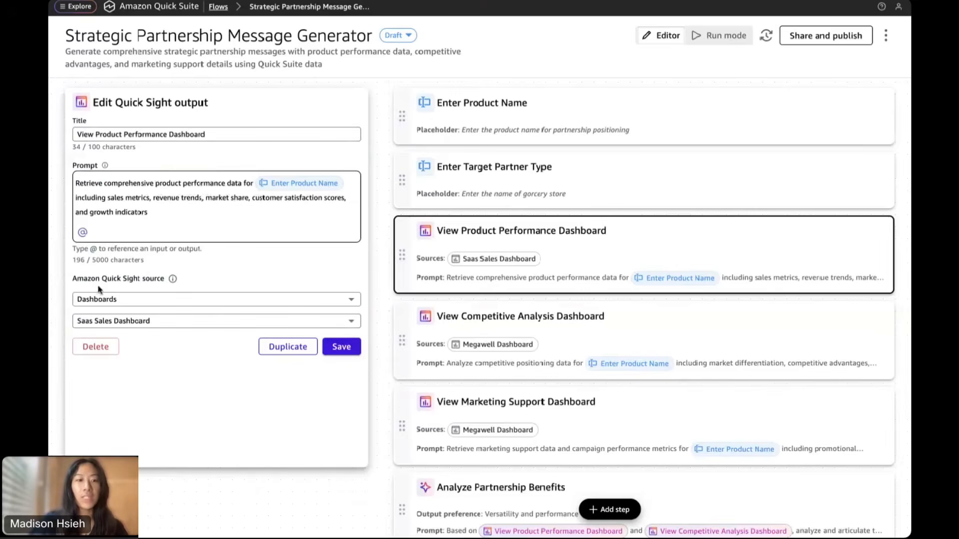
click(166, 328)
click(157, 341)
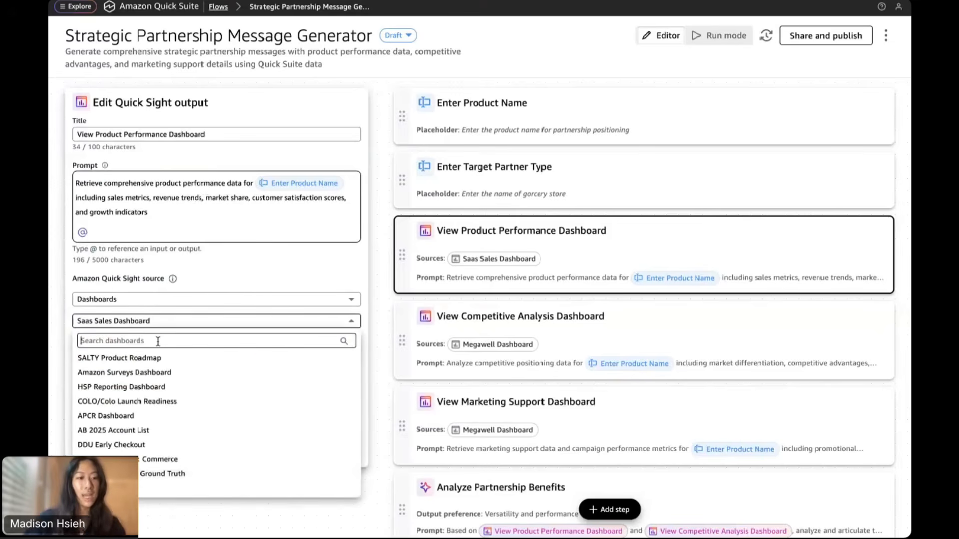
text(anyretail)
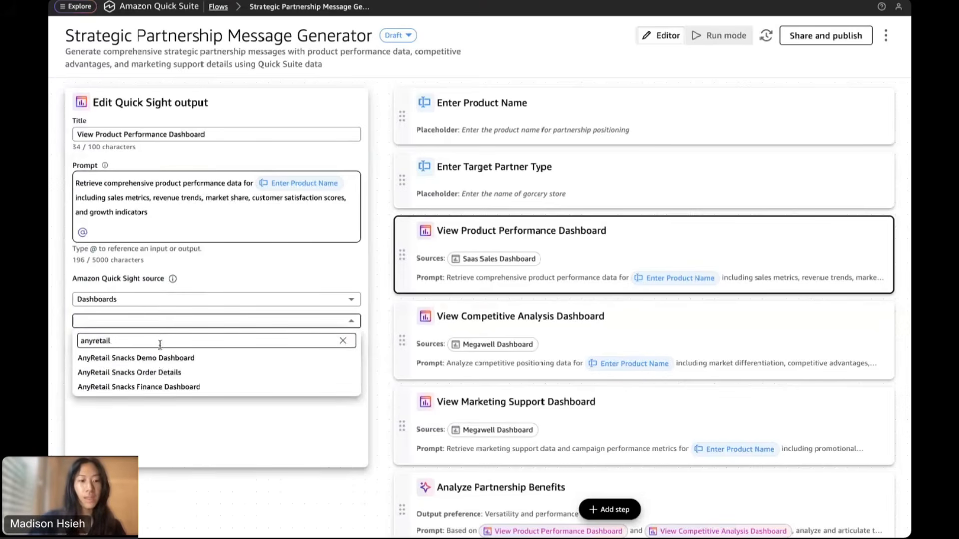
click(160, 372)
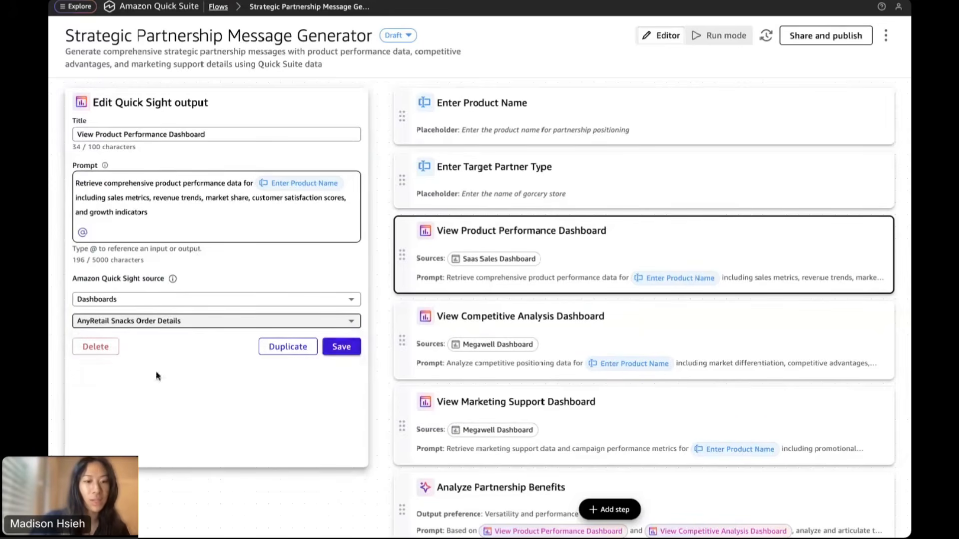
click(335, 352)
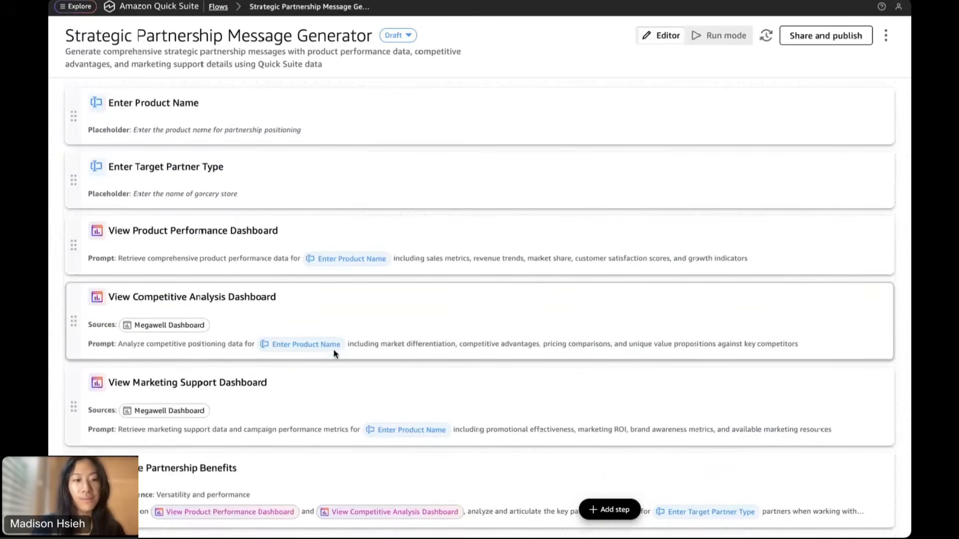
Change the View Competitive Analysis Dashboard source from Megawell Dashboard to AnyRetail Snacks Order Details
click(263, 314)
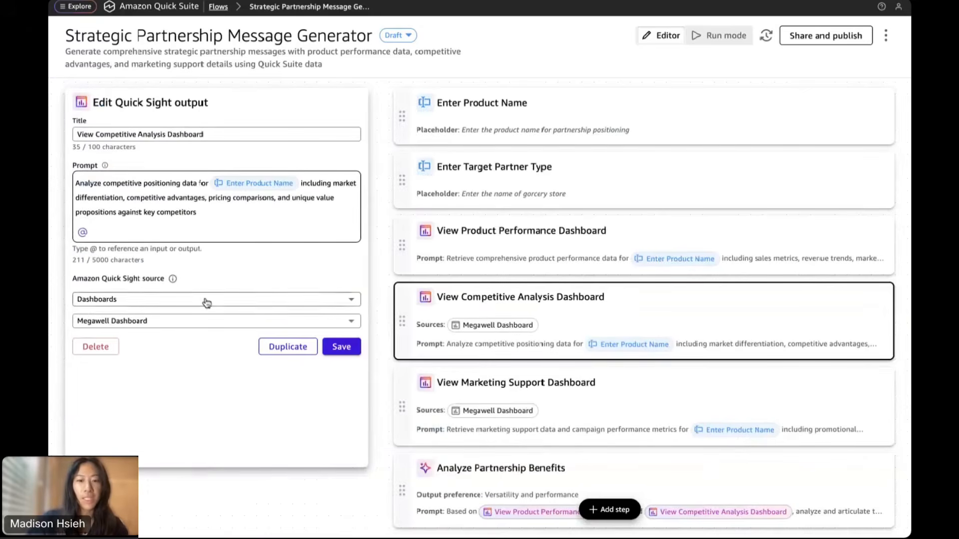
click(185, 325)
click(152, 339)
text(a)
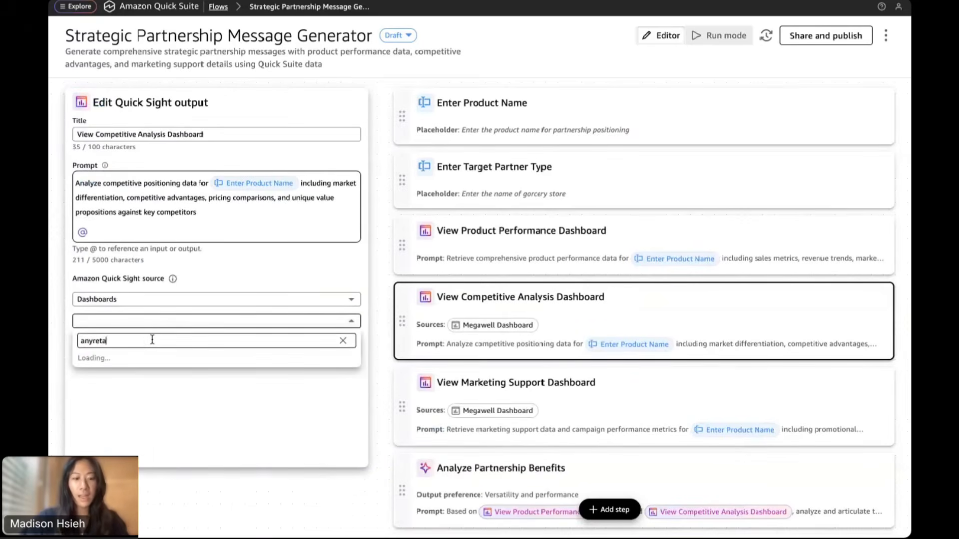
text(nyeeetl)
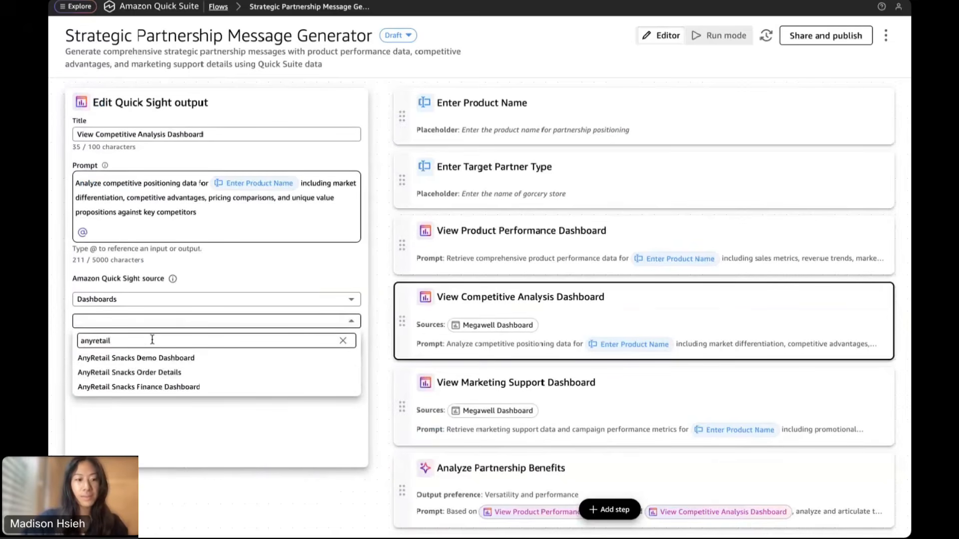
click(139, 373)
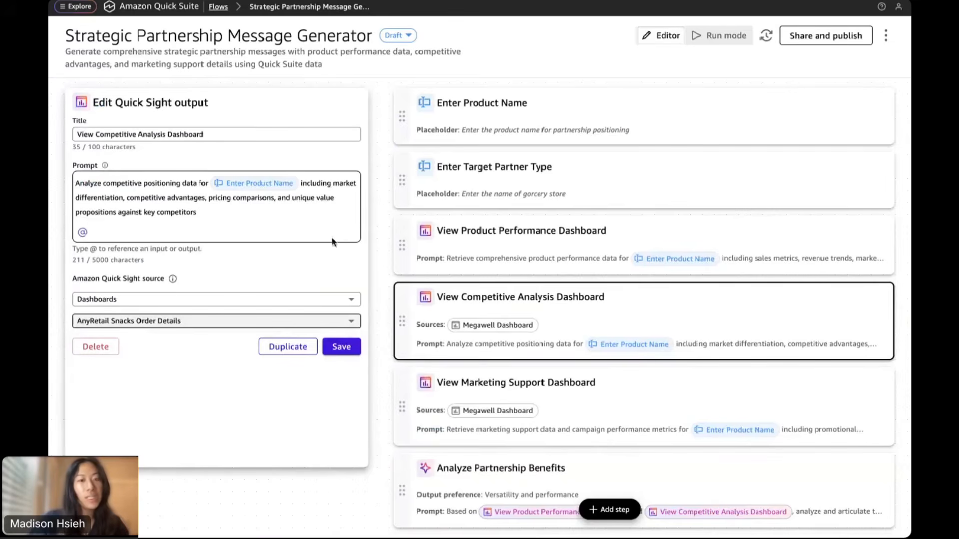
click(343, 350)
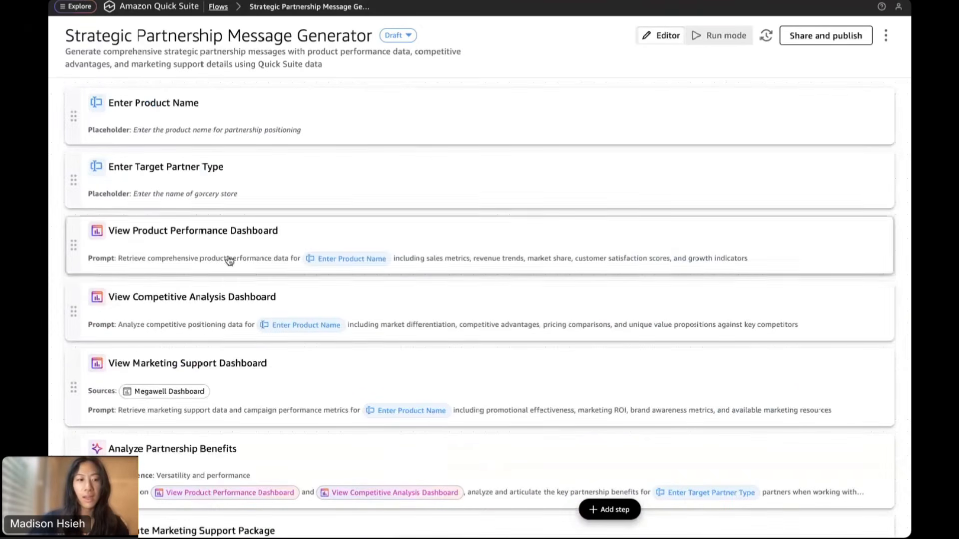
Point the View Marketing Support Dashboard step at AnyRetail Snacks Order Details and save it
click(205, 374)
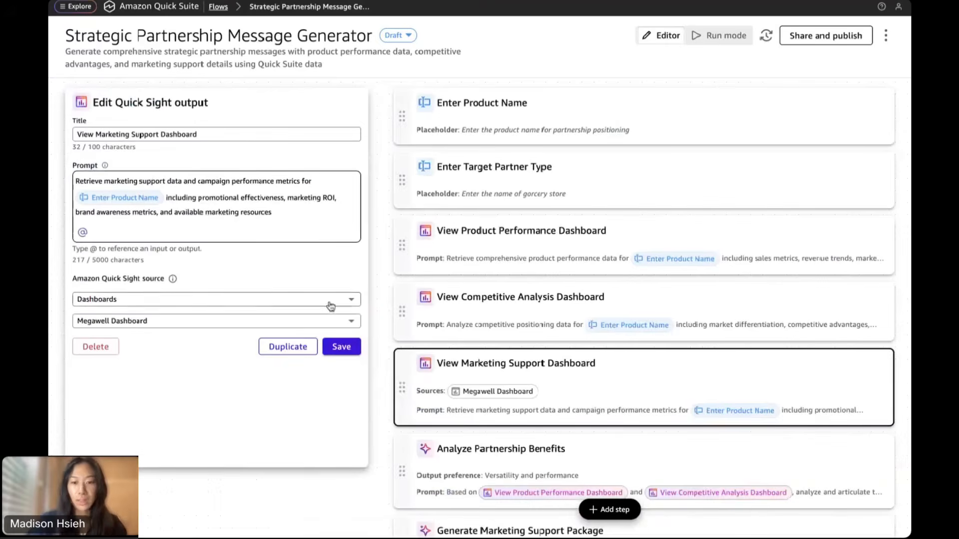
click(220, 322)
click(175, 340)
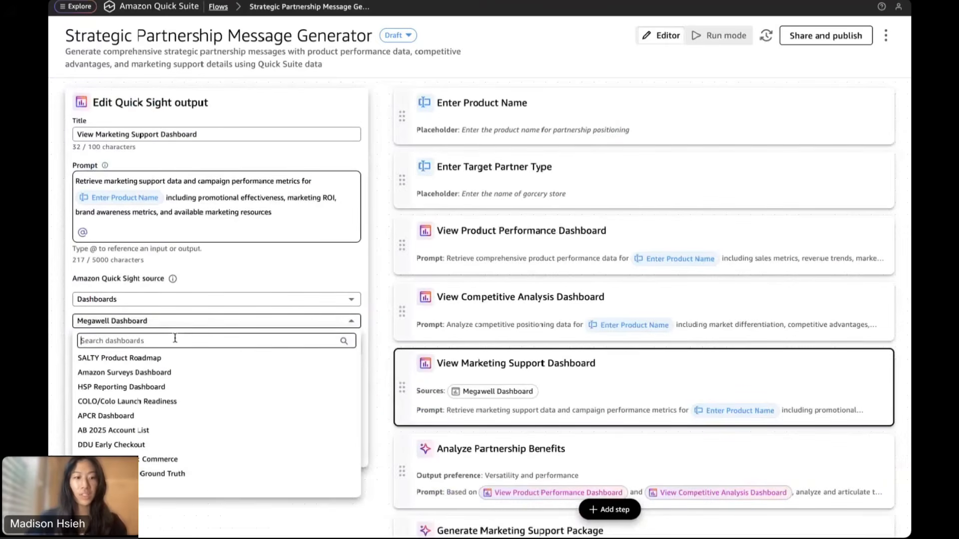
text(anyretail)
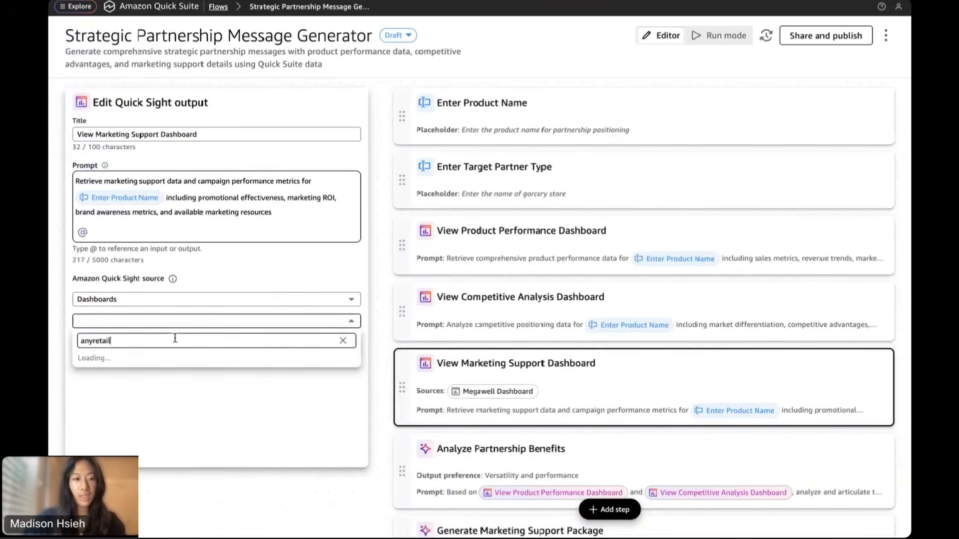
click(158, 373)
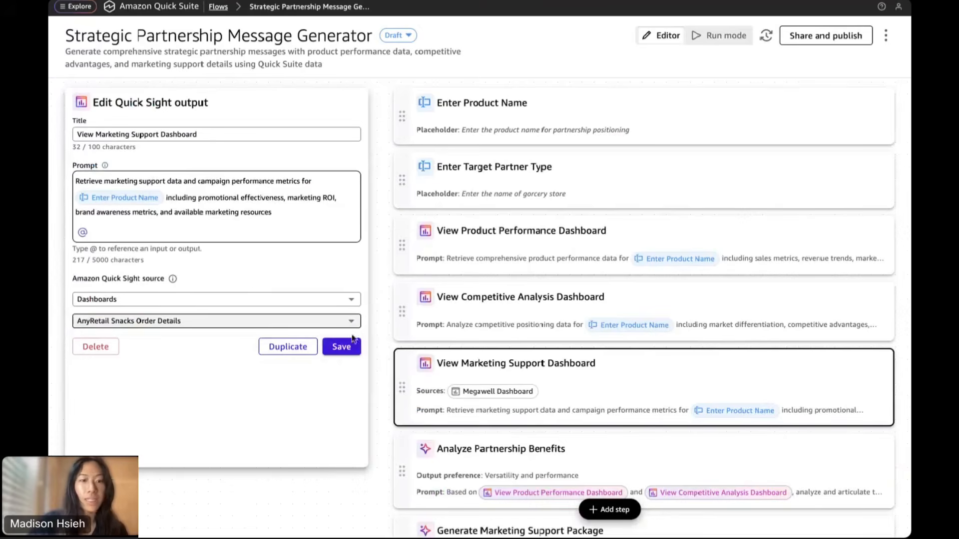
click(348, 350)
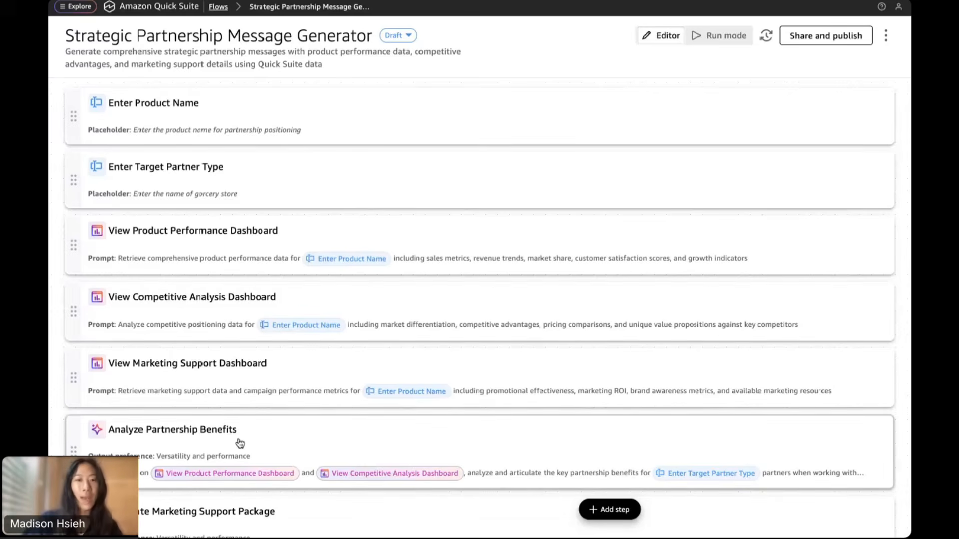
scroll(240, 442, down, 5)
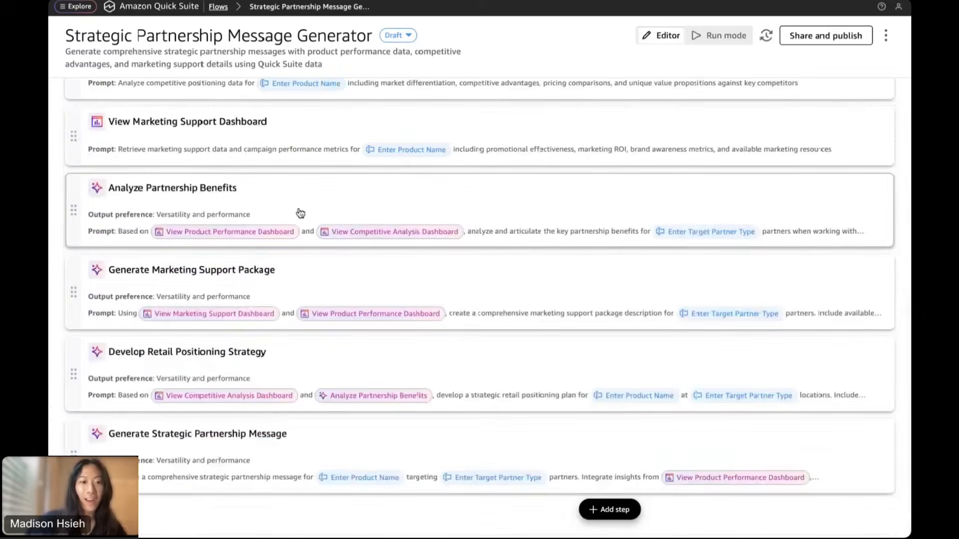
Switch the Analyze Partnership Benefits step's knowledge source to Quick Suite data
click(300, 213)
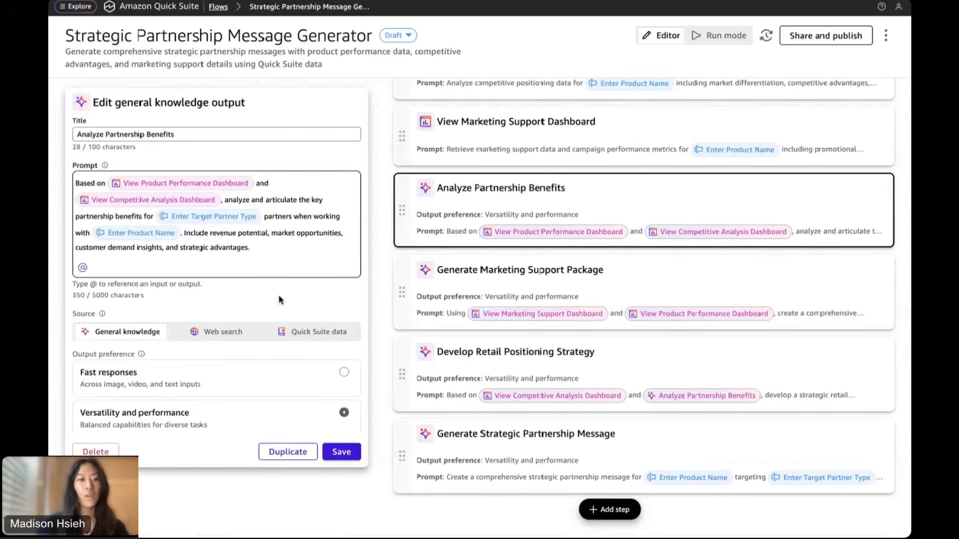
scroll(278, 295, down, 3)
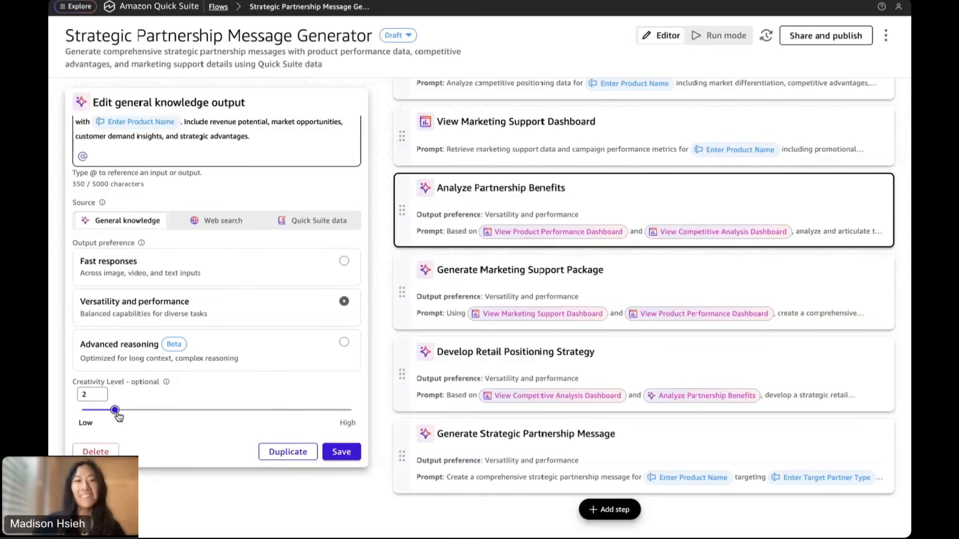
click(317, 231)
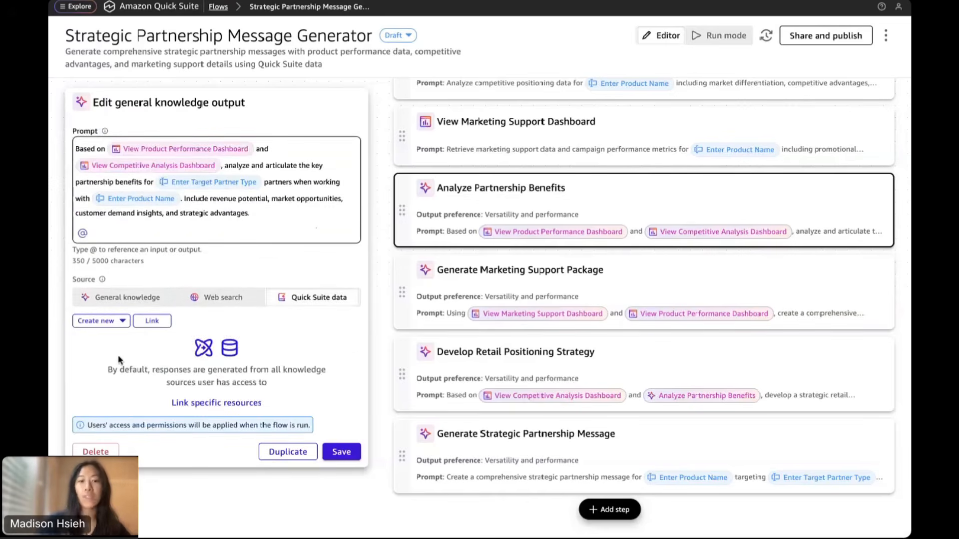
click(153, 322)
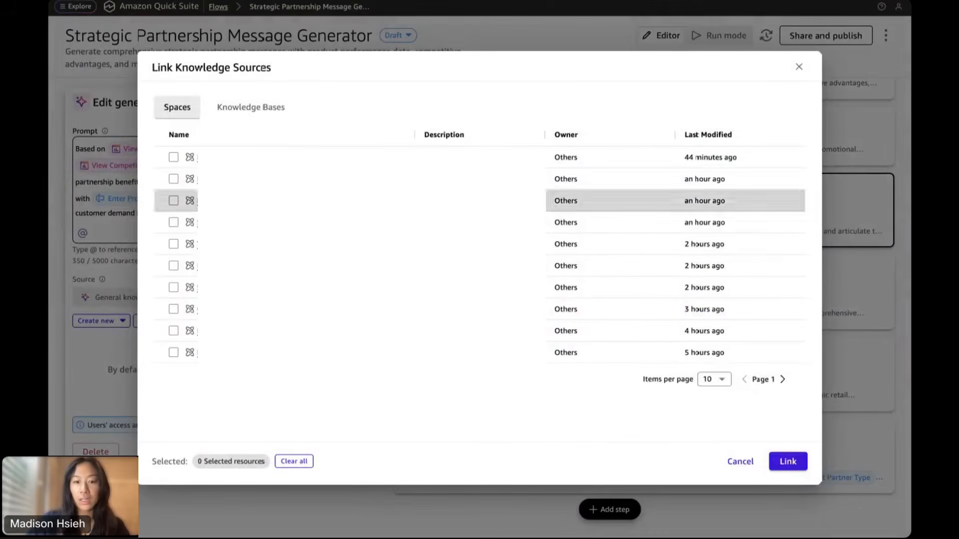
Link the Any Retail Snacks Corp and AnyRetail Snacks Sales and BD Space spaces to the step
click(783, 380)
click(783, 380)
click(782, 380)
click(783, 380)
click(783, 380)
click(783, 380)
click(782, 380)
click(173, 310)
click(174, 330)
click(788, 461)
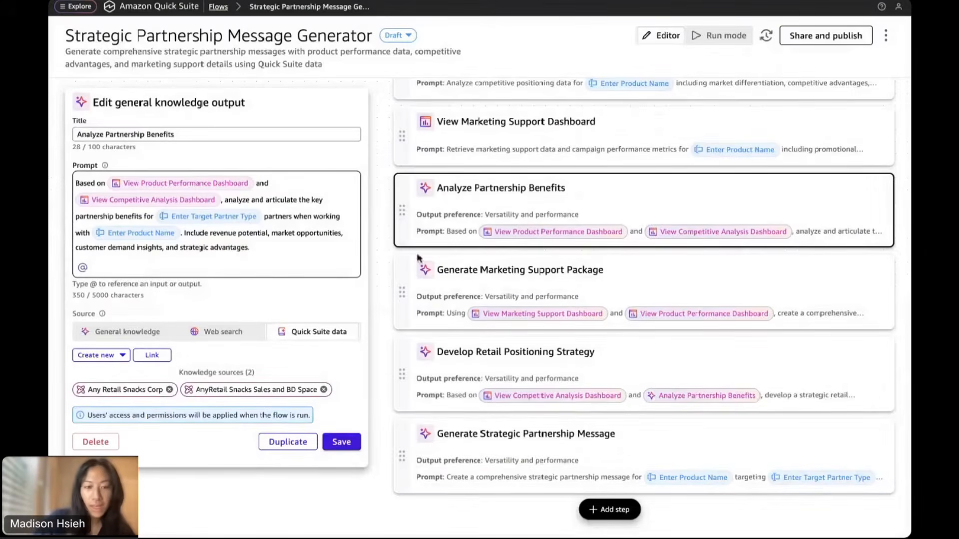
Save Analyze Partnership Benefits and review the Generate Marketing Support Package step's sources
click(343, 442)
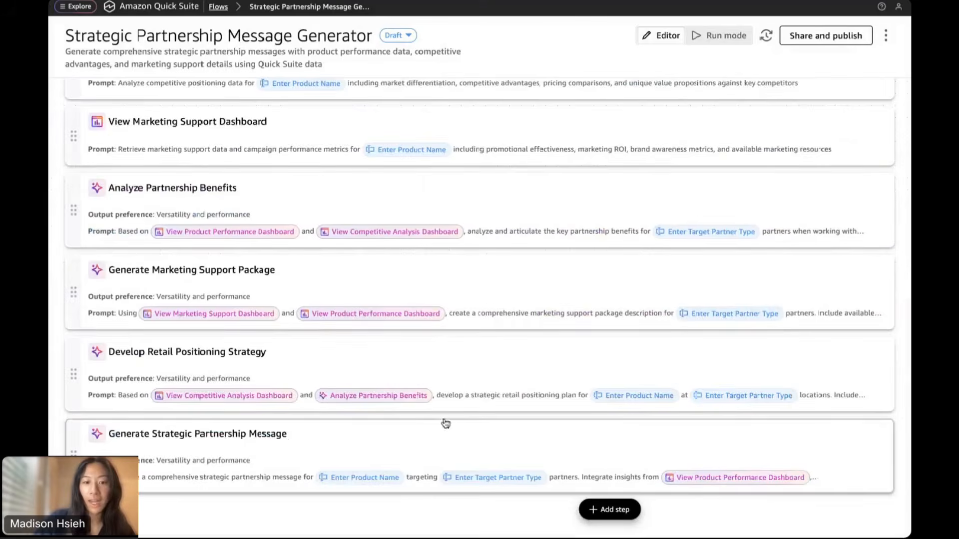
click(475, 291)
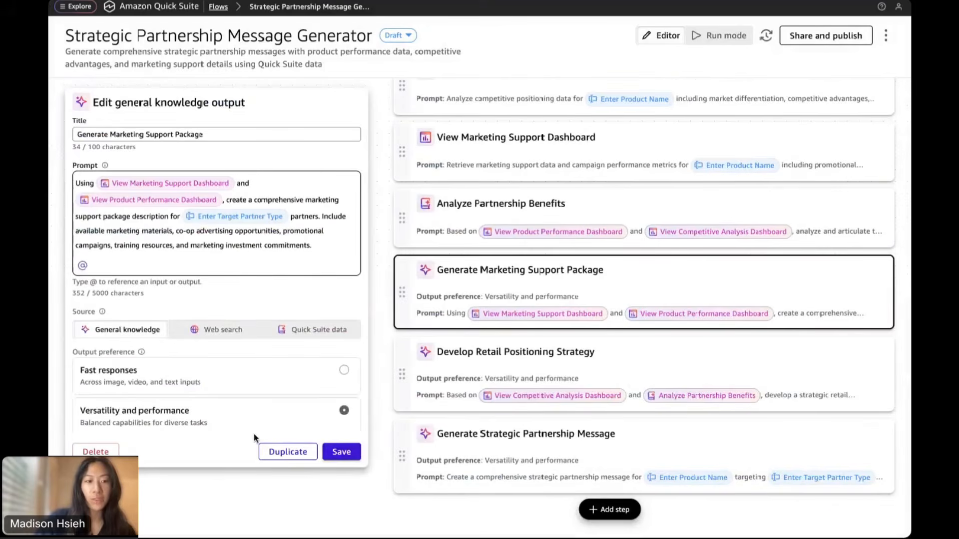
scroll(250, 387, down, 2)
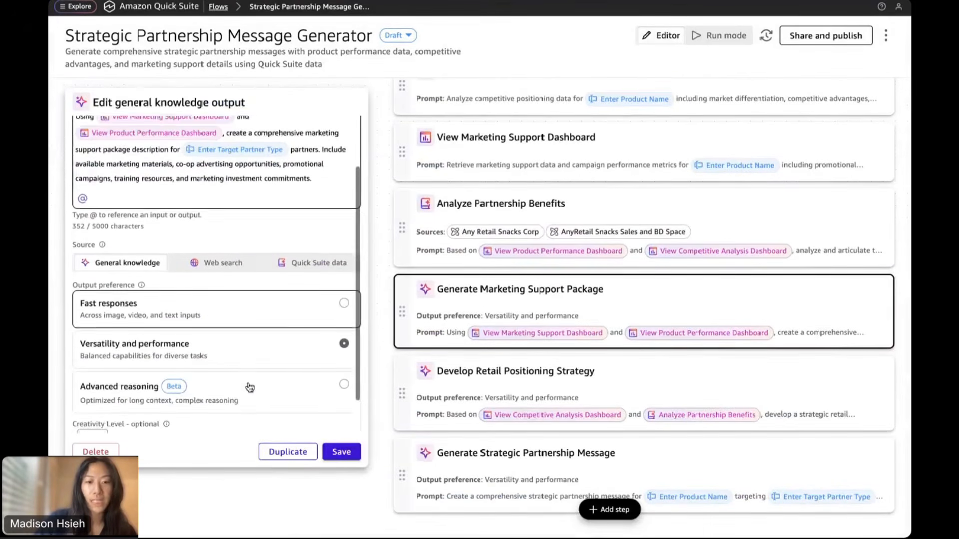
scroll(250, 387, down, 1)
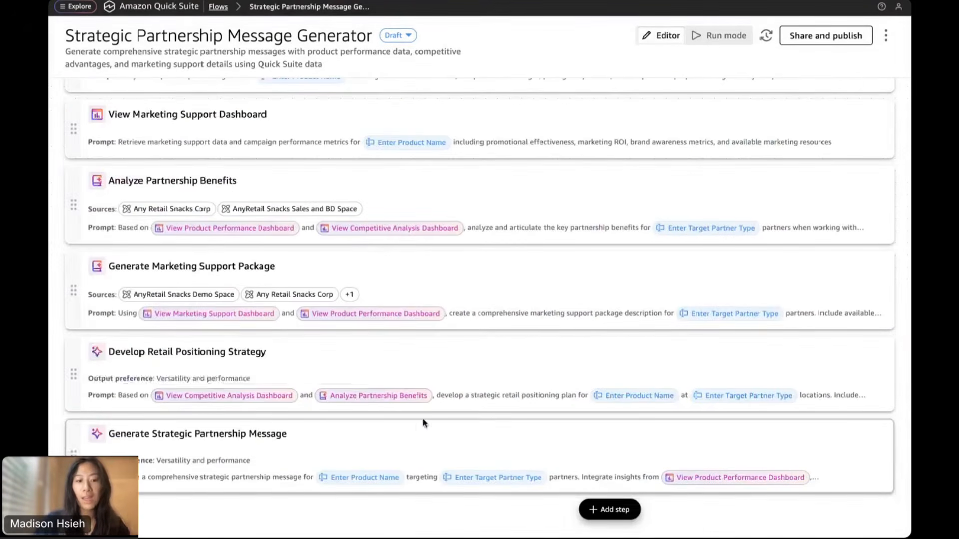
Review the Generate Strategic Partnership Message step's prompt and save the step
click(338, 446)
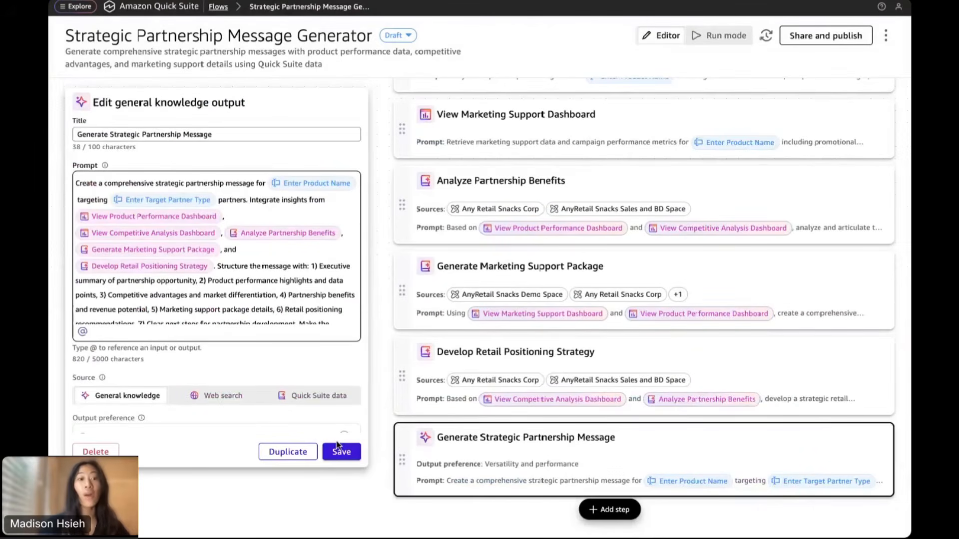
scroll(227, 305, down, 2)
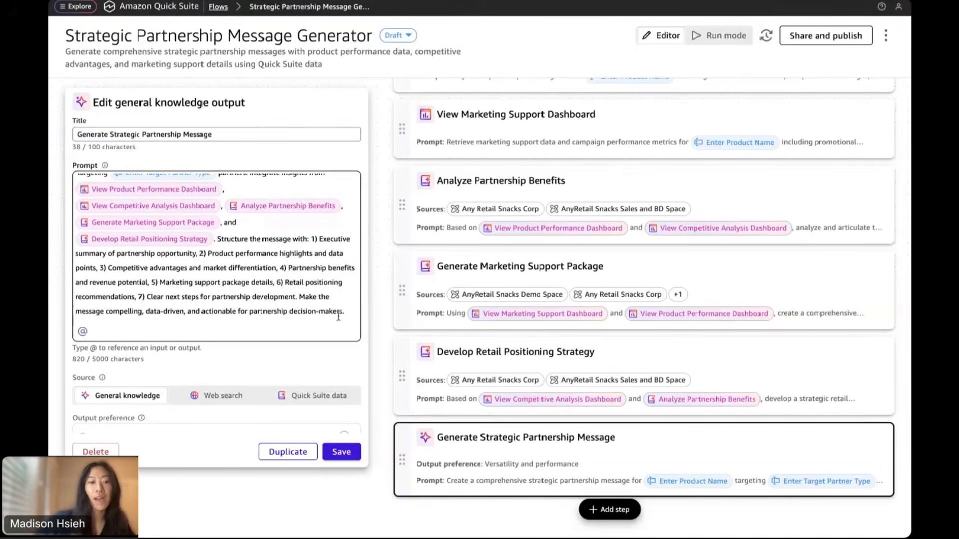
drag(96, 312, 293, 314)
click(294, 314)
scroll(294, 314, up, 2)
scroll(294, 315, down, 2)
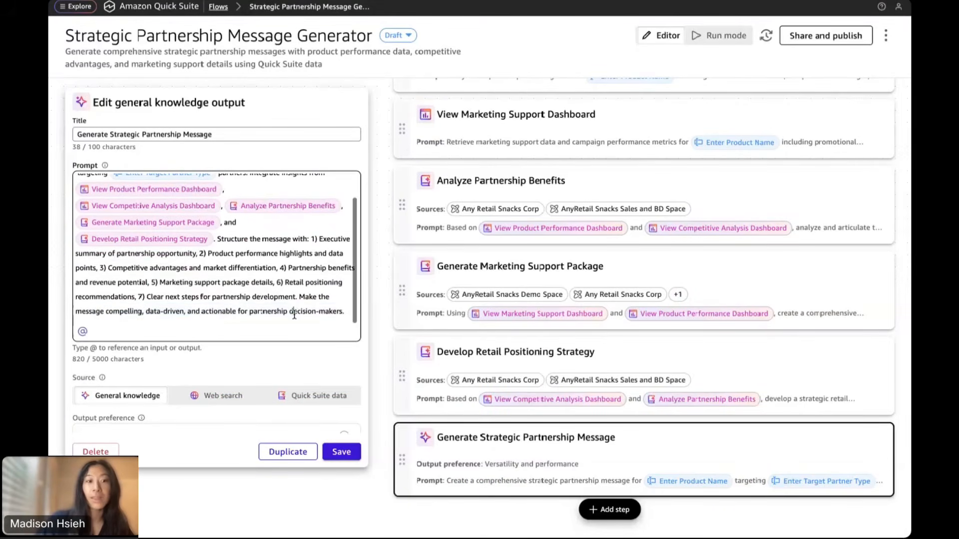
scroll(250, 379, down, 3)
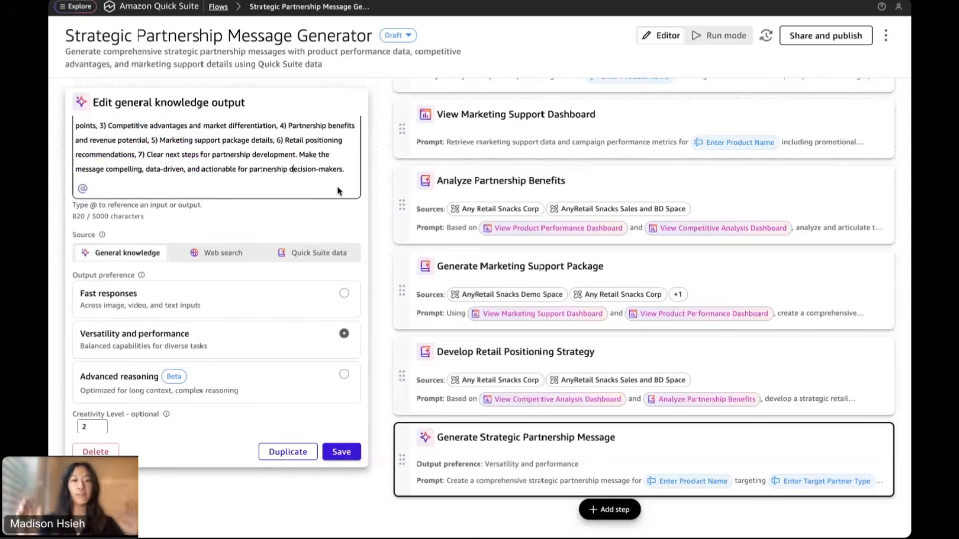
click(340, 453)
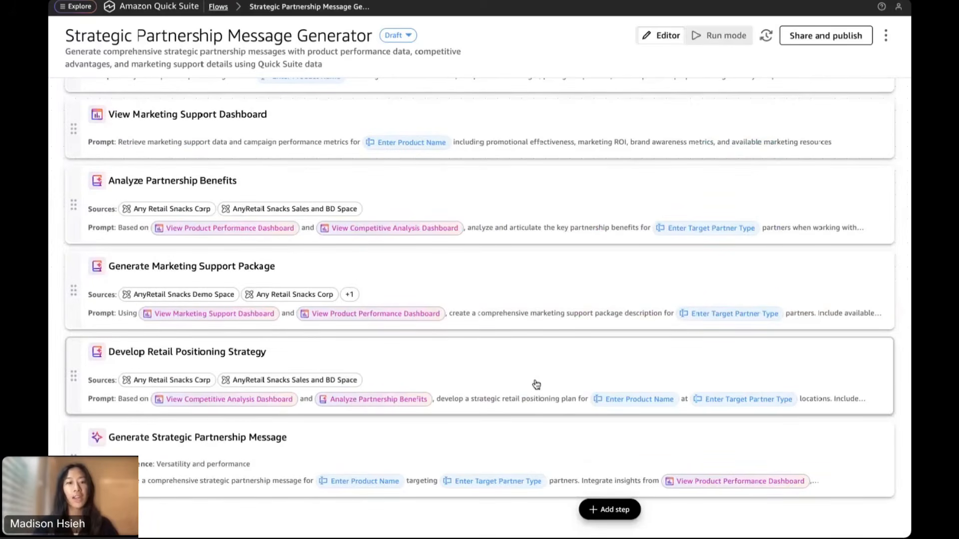
click(605, 514)
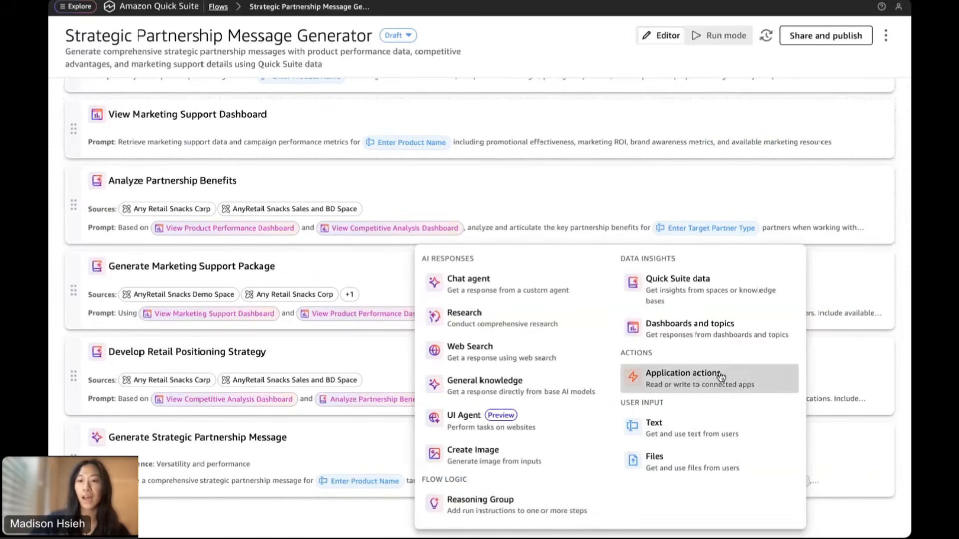
Add an application action step using Amazon Outlook's Send User Email action
key(Escape)
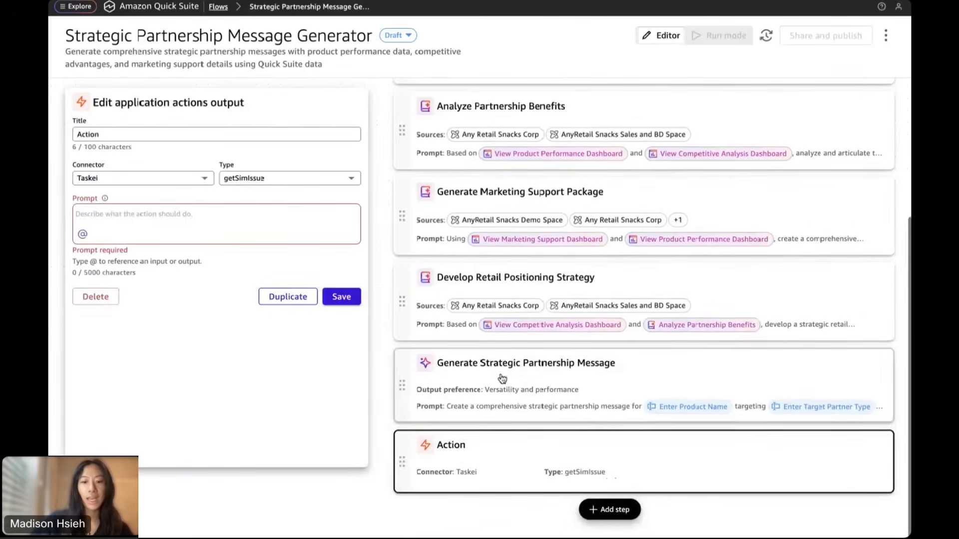
click(168, 135)
drag(168, 135, 78, 136)
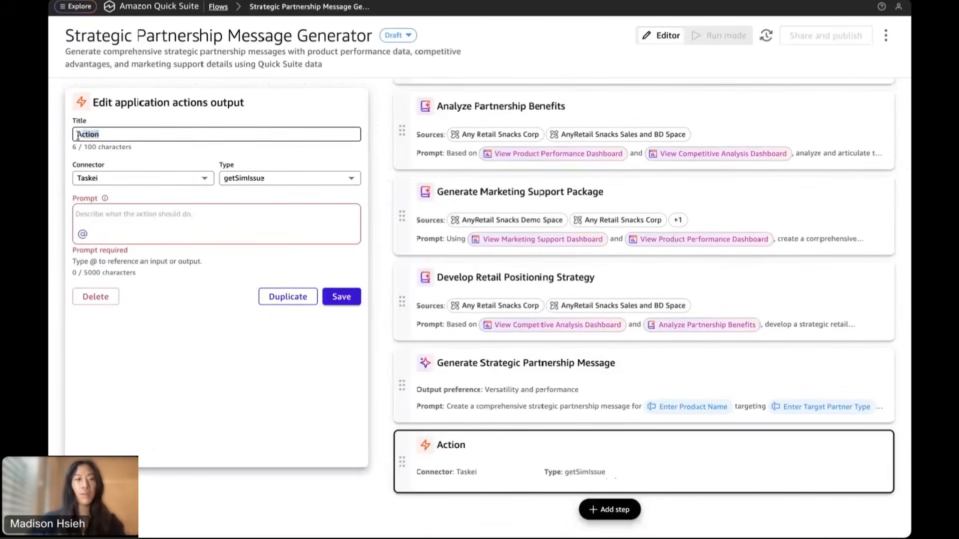
click(202, 179)
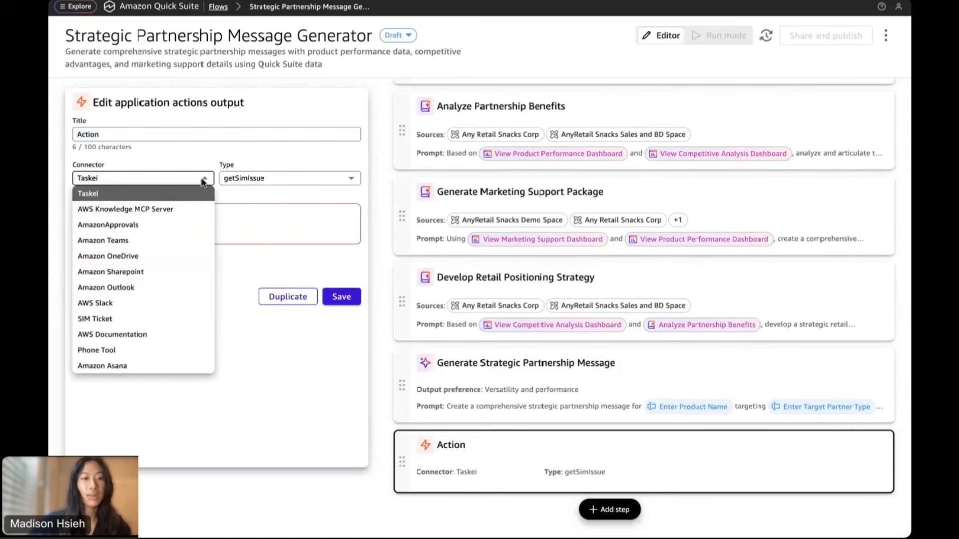
click(143, 287)
click(257, 181)
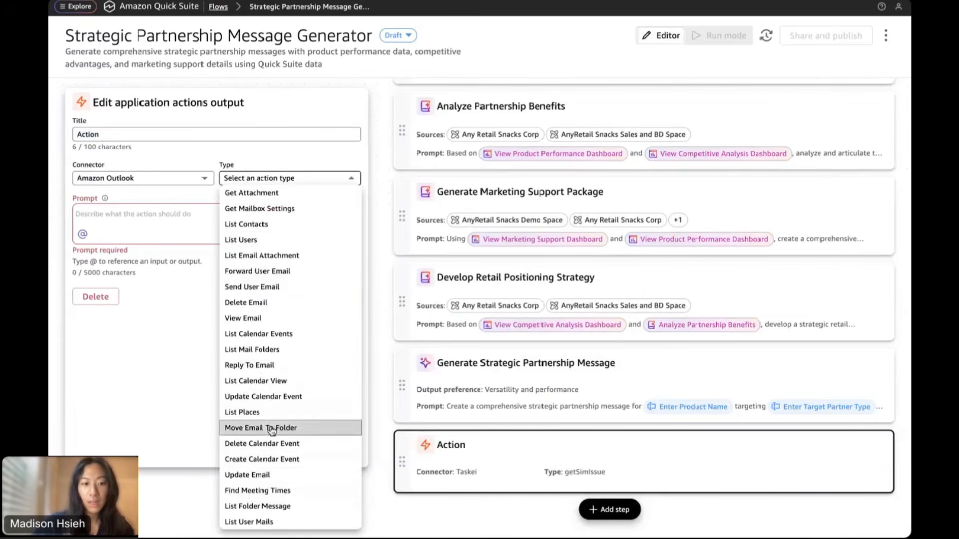
click(285, 288)
click(106, 221)
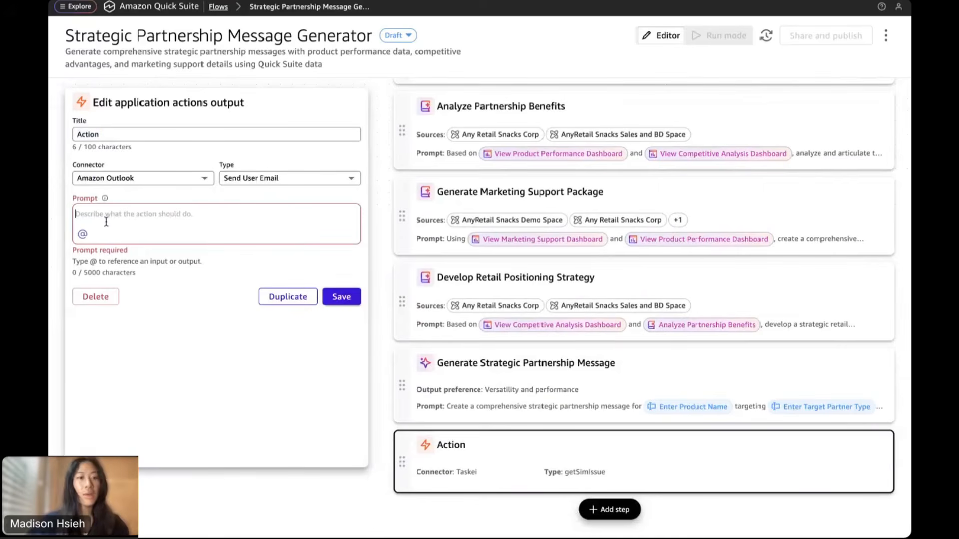
text(use )
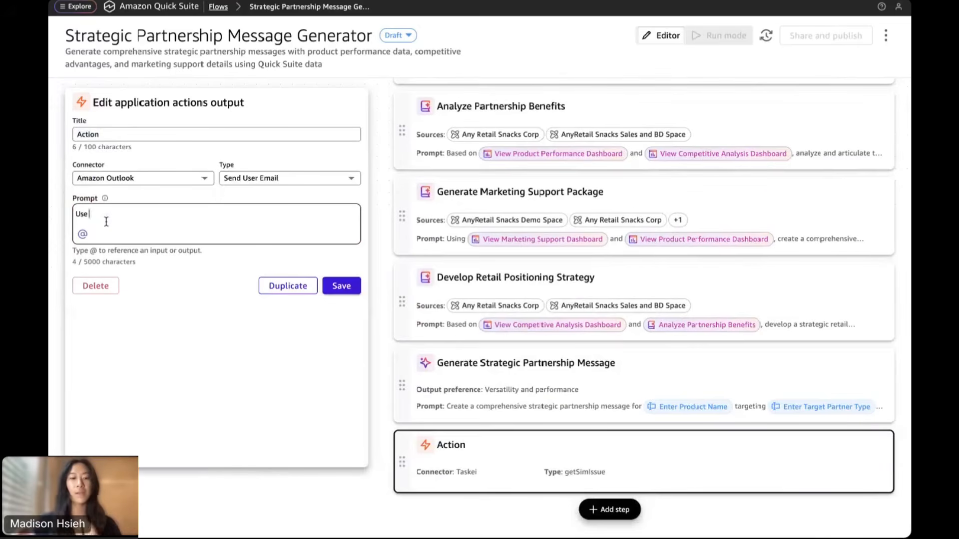
text(@)
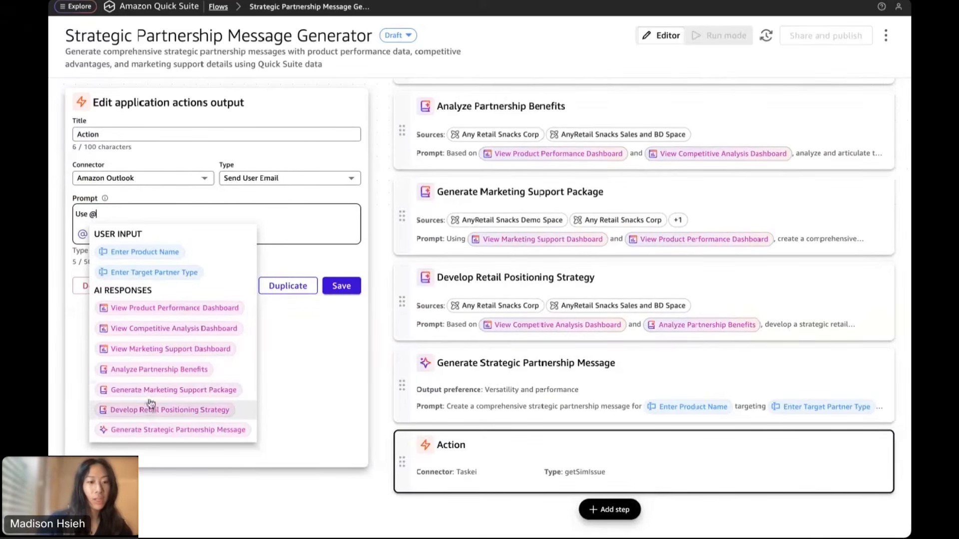
click(151, 434)
text(to )
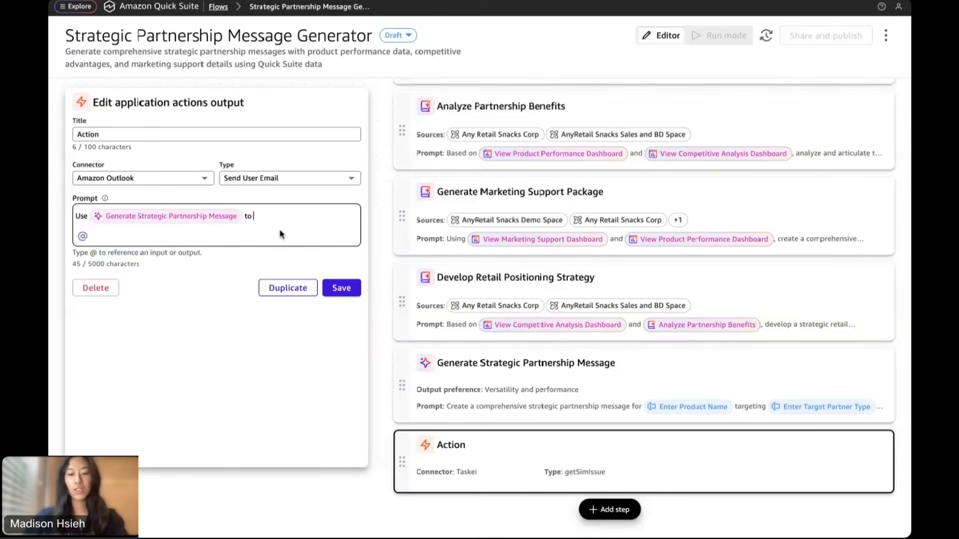
text(send a)
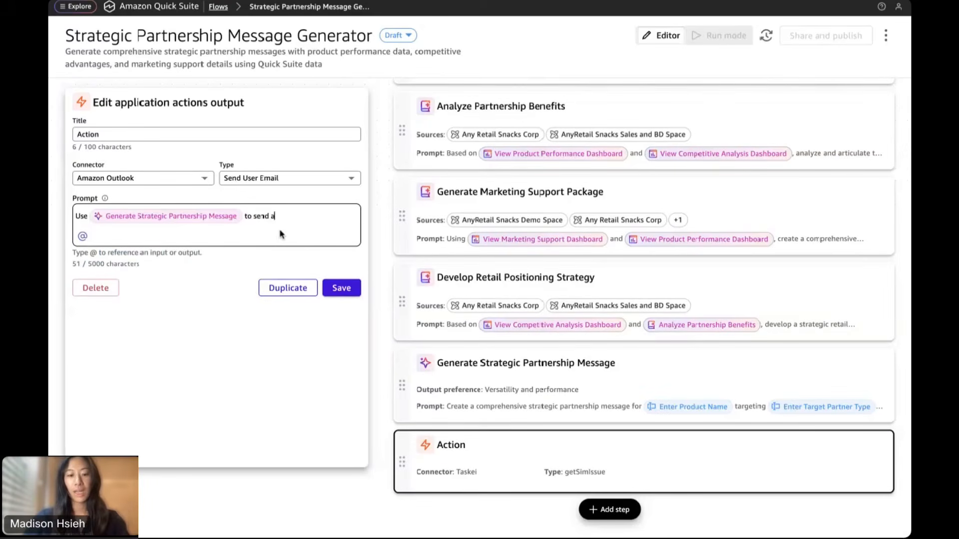
text(n email wi)
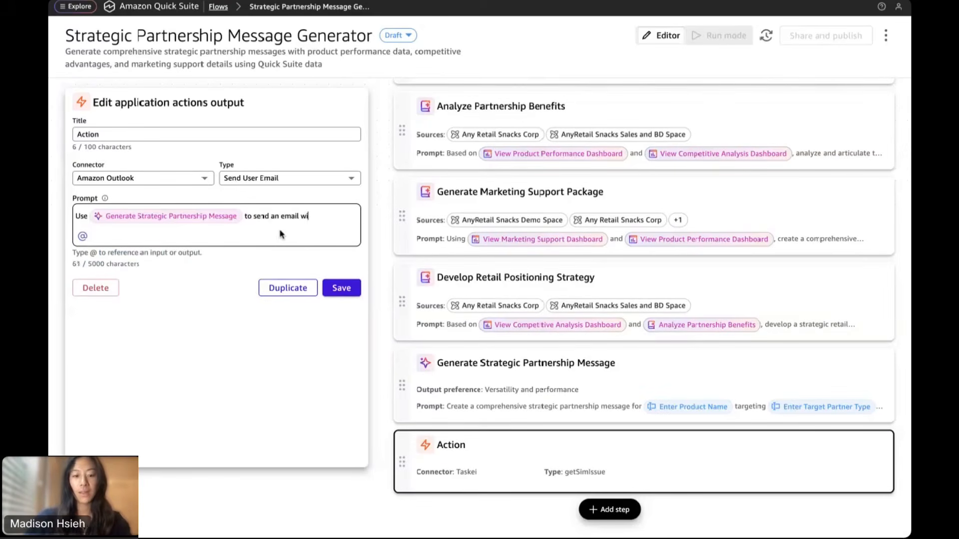
text(th the fu)
key(BackSpace)
text(full message and)
key(BackSpace)
key(BackSpace)
text(and )
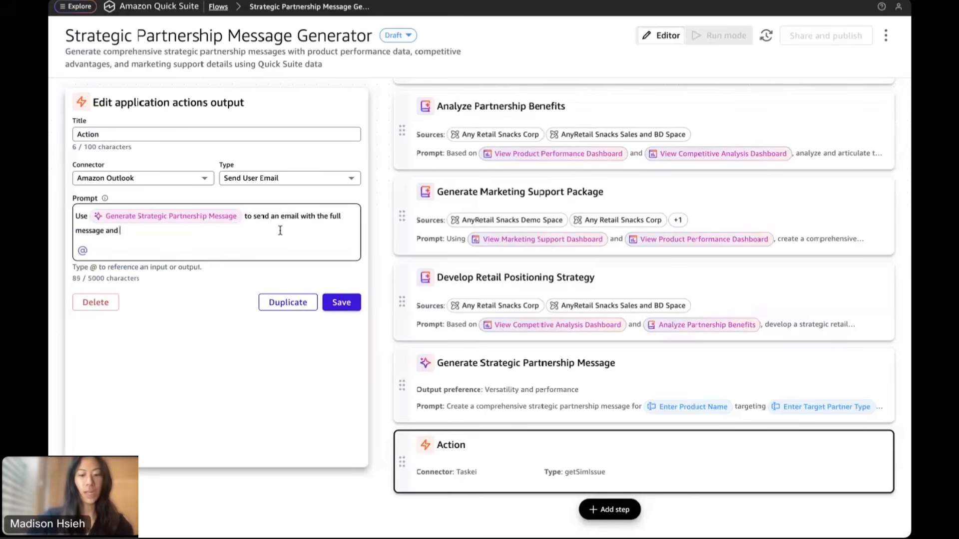
text(provi)
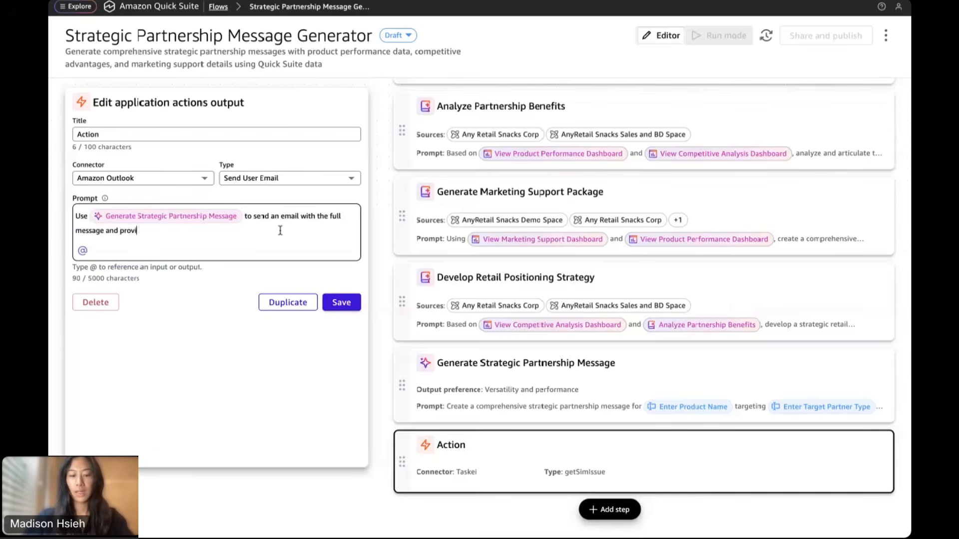
text(de a preview bef)
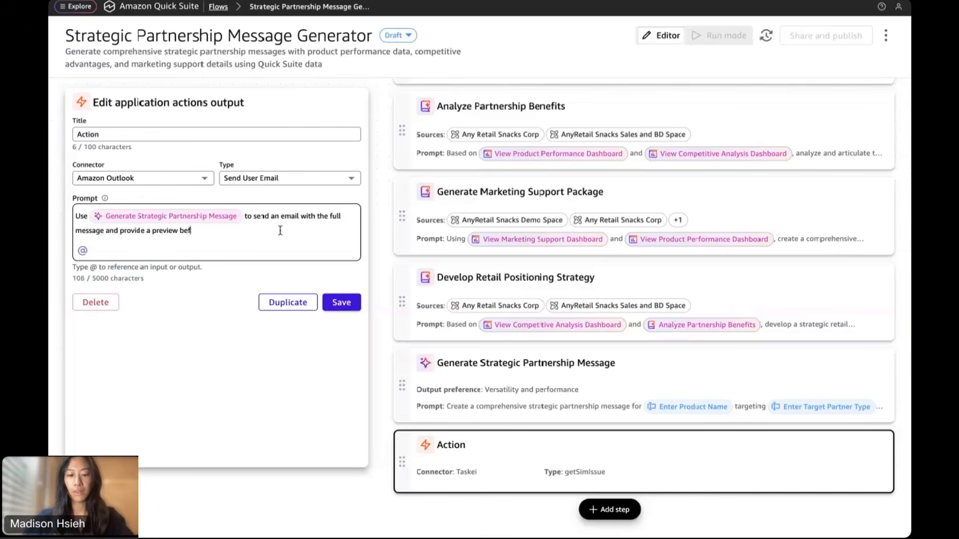
text(ore sending.)
Rename the action step to 'Outlook Email of Partnership Message'
drag(222, 134, 65, 136)
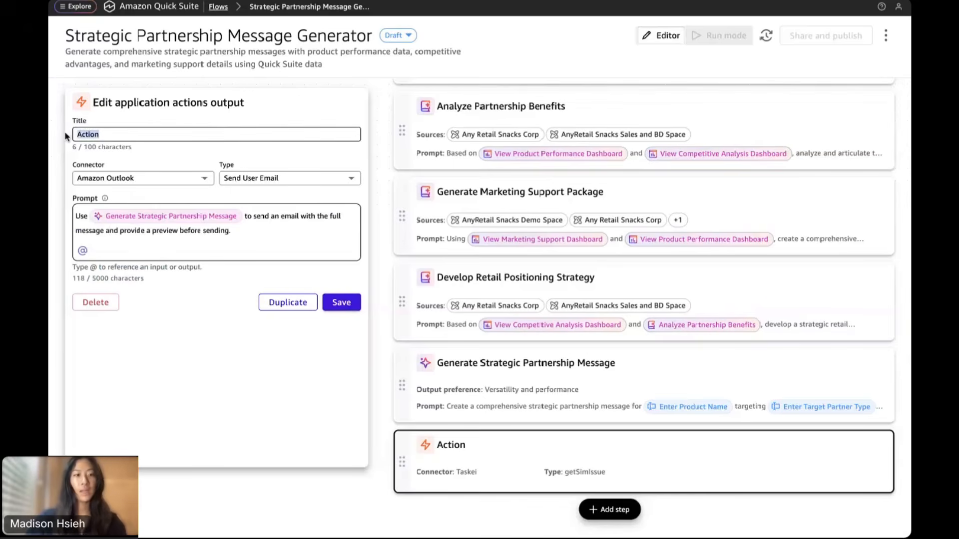
text(Outlook email of Par)
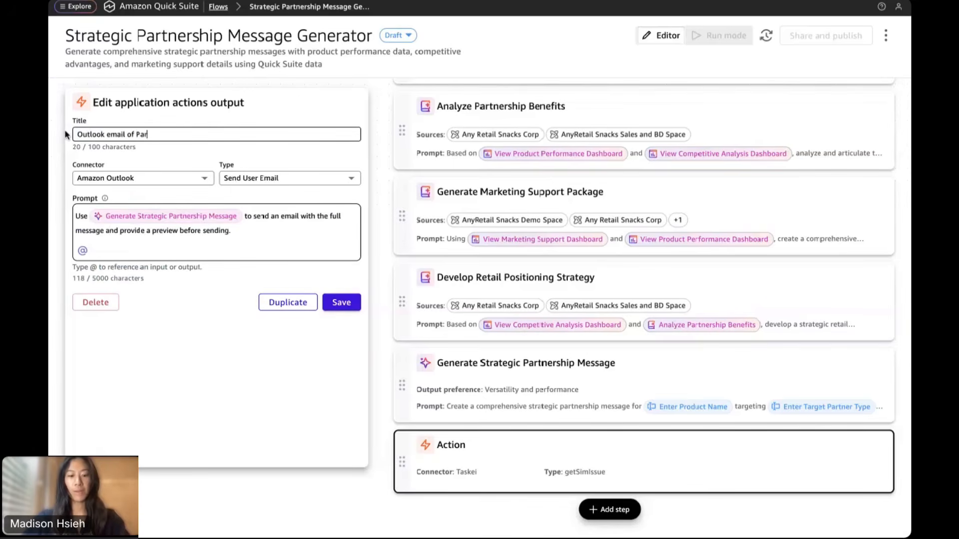
text(tnership Messa)
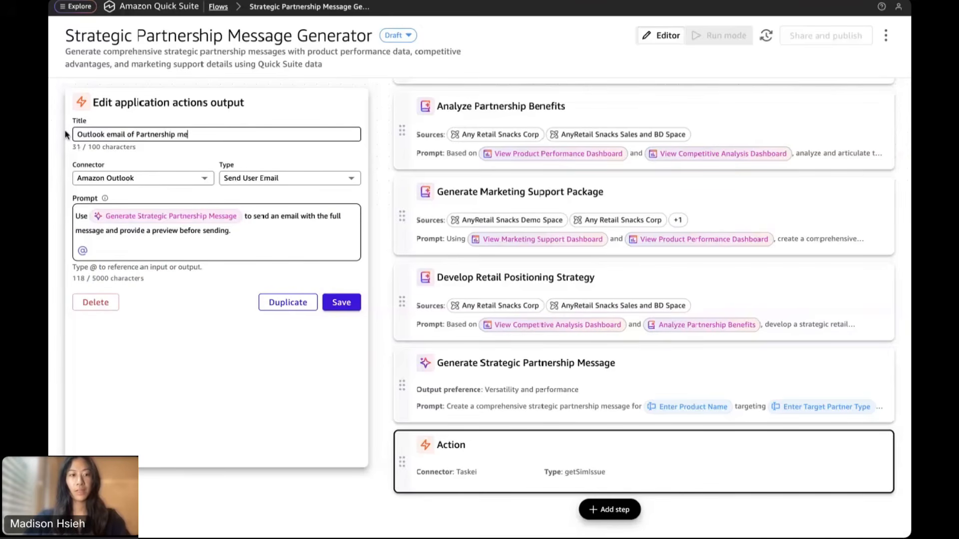
text(ge)
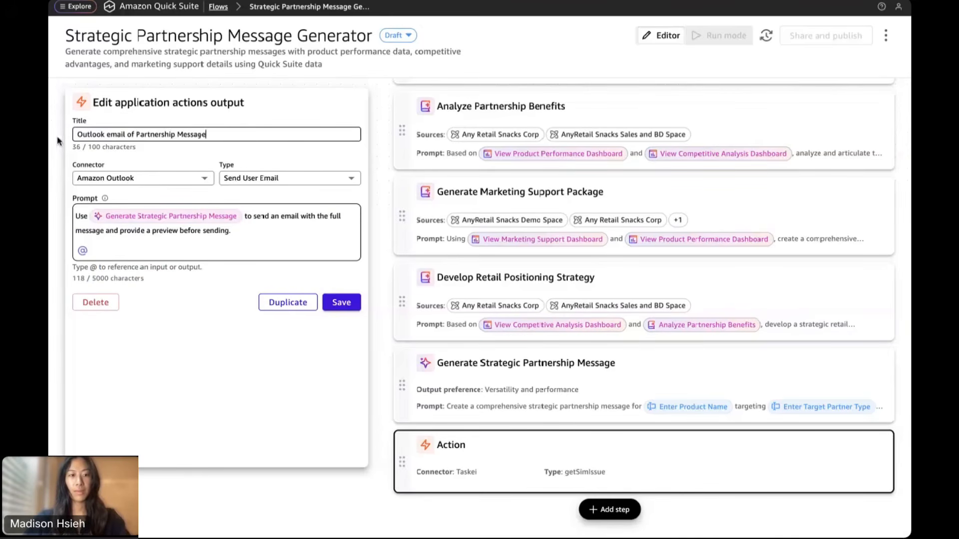
click(110, 134)
key(BackSpace)
text(E)
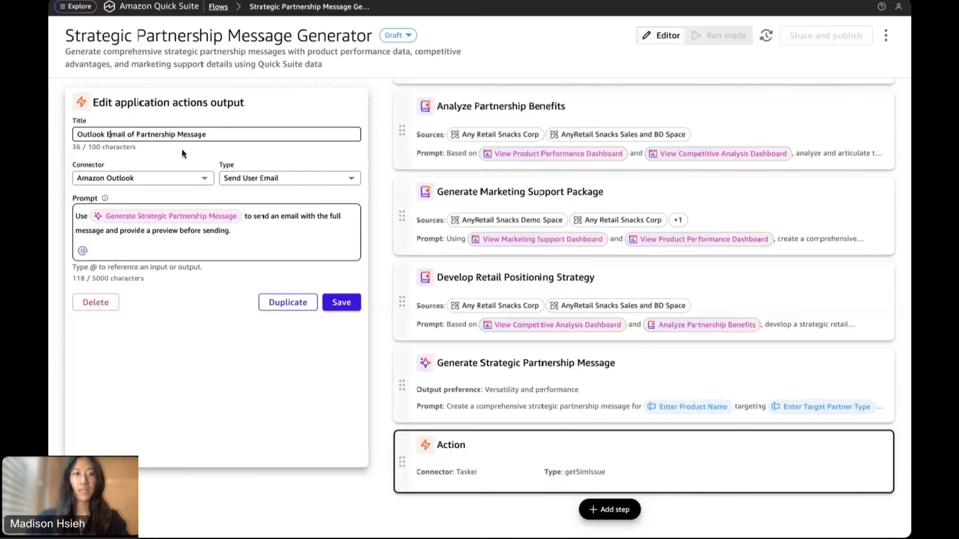
Save the Outlook email step and switch the flow to Run mode
click(339, 305)
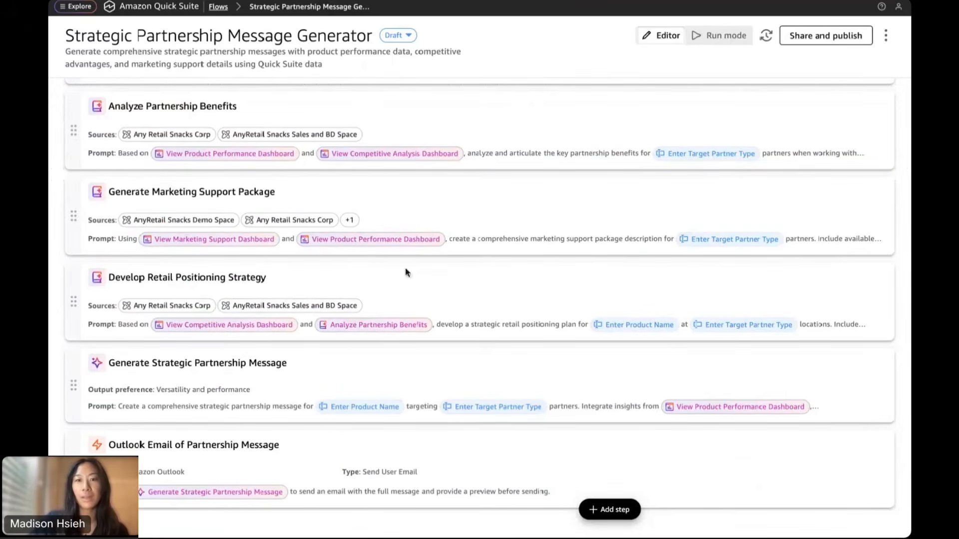
click(720, 43)
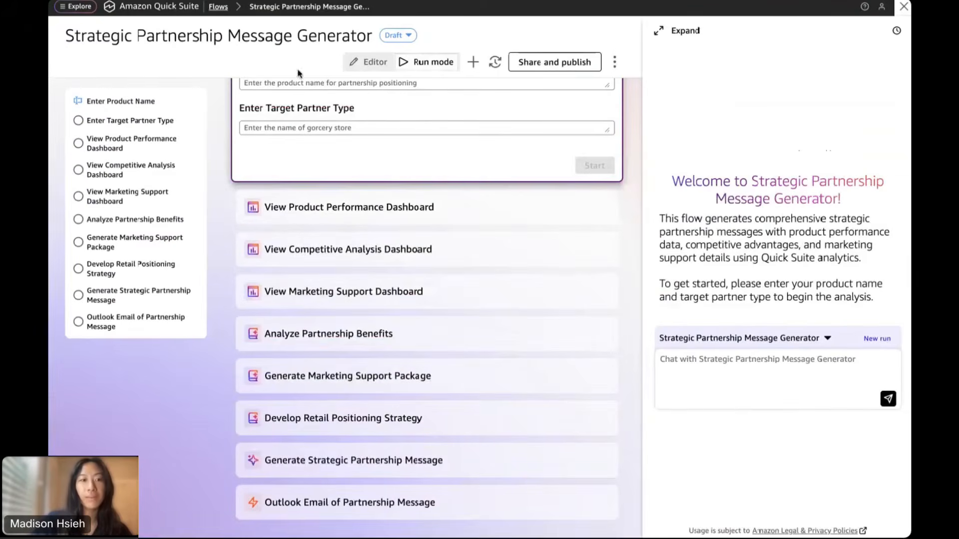
scroll(391, 239, up, 3)
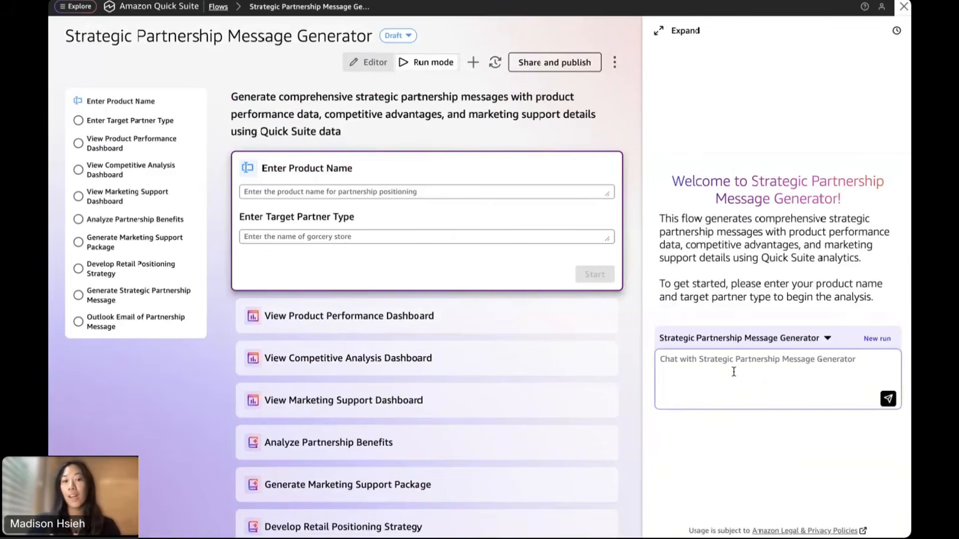
Run the flow with product RealFuel Bars and target partner AnyGrocer
click(313, 192)
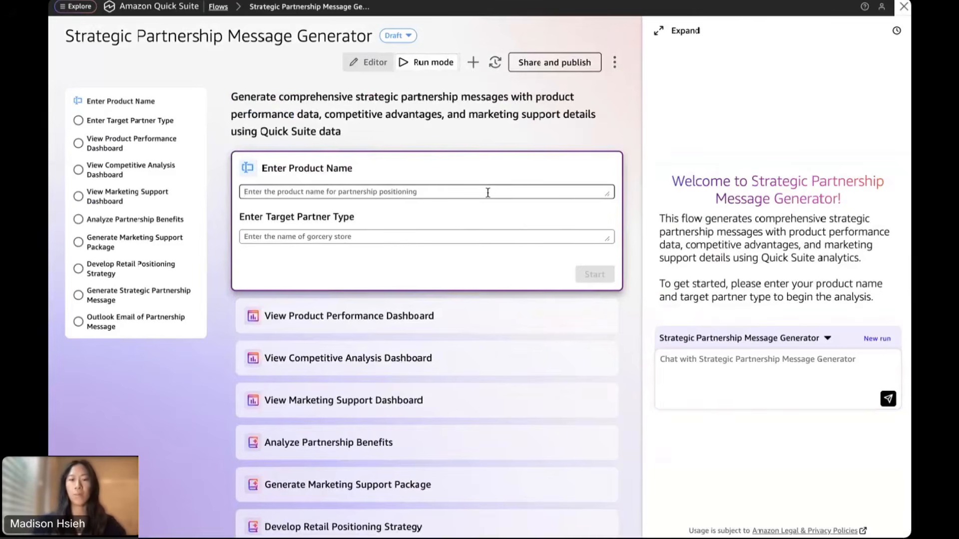
text(RealFuel Bars)
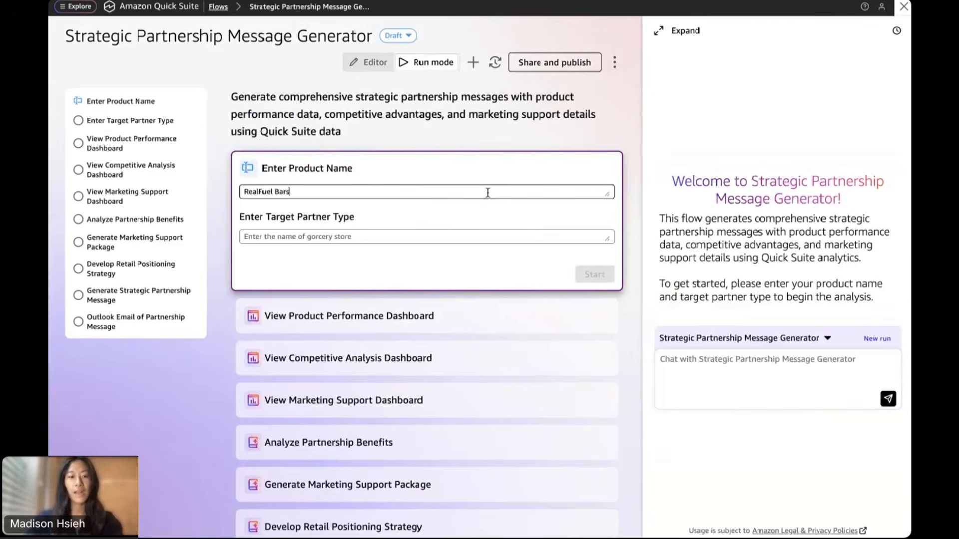
click(459, 235)
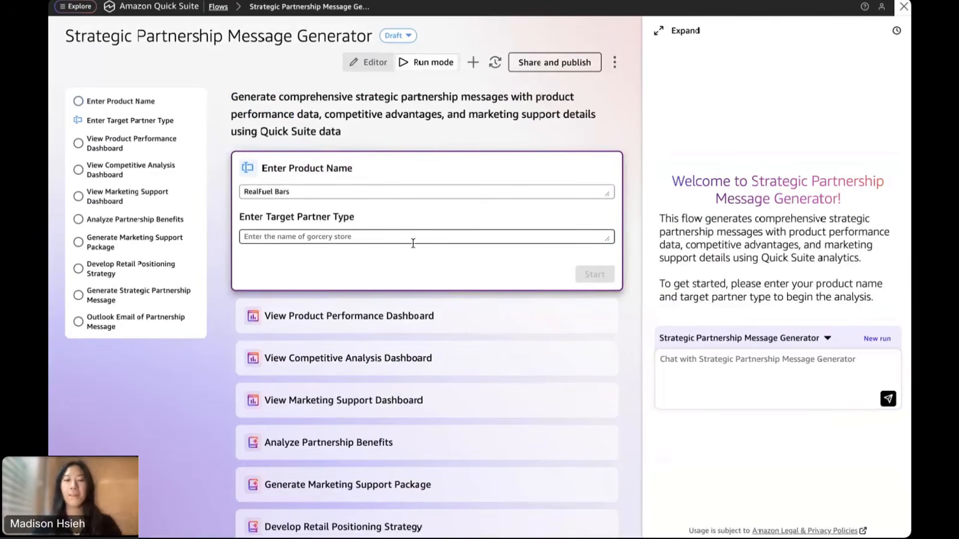
text(AnyGrocer)
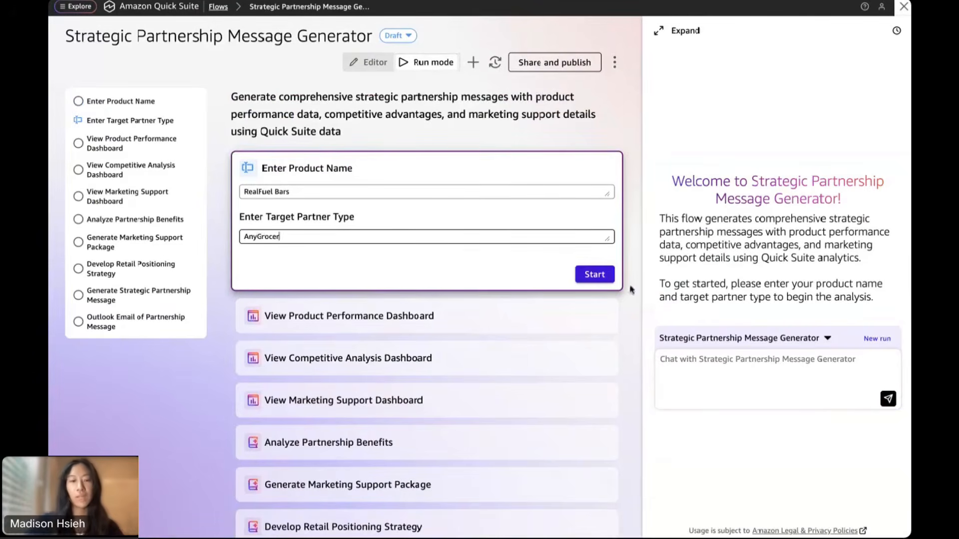
click(594, 274)
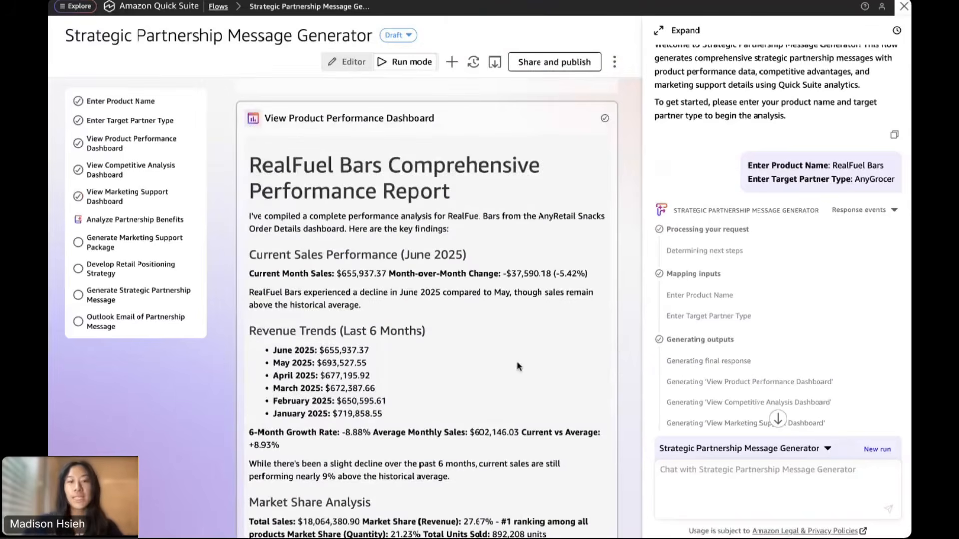
Read the RealFuel Bars performance report and competitive analysis: 27.67% market share, $20.25 premium price
scroll(517, 361, down, 2)
scroll(517, 367, down, 1)
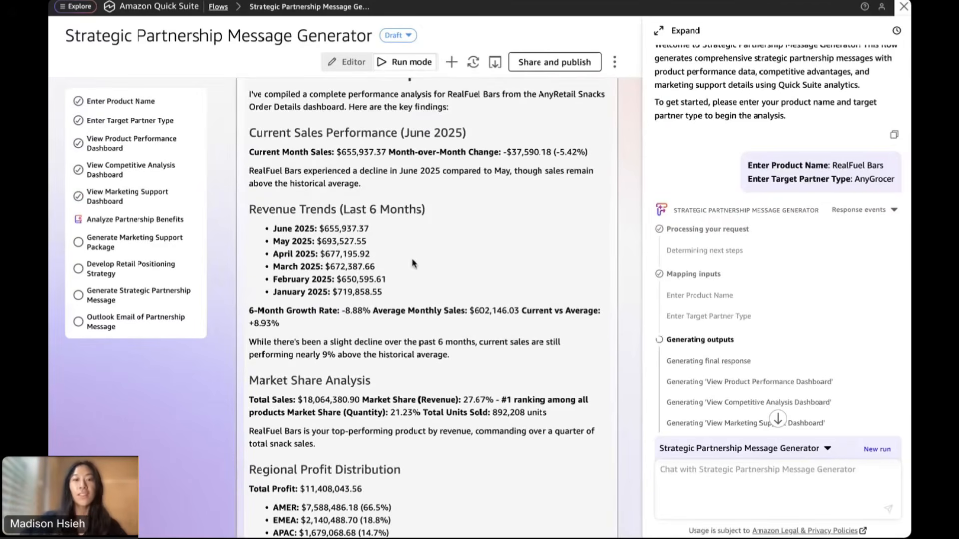
scroll(534, 351, down, 1)
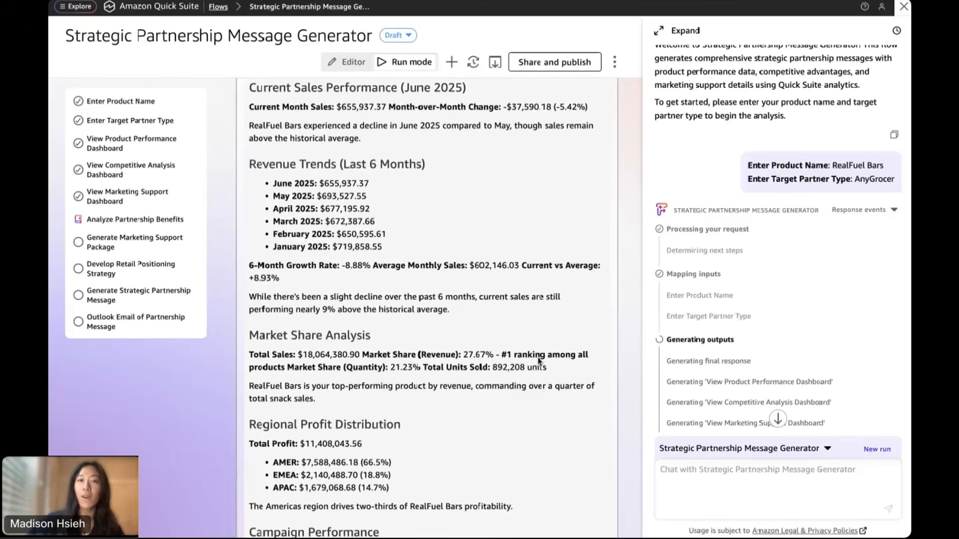
scroll(538, 360, down, 3)
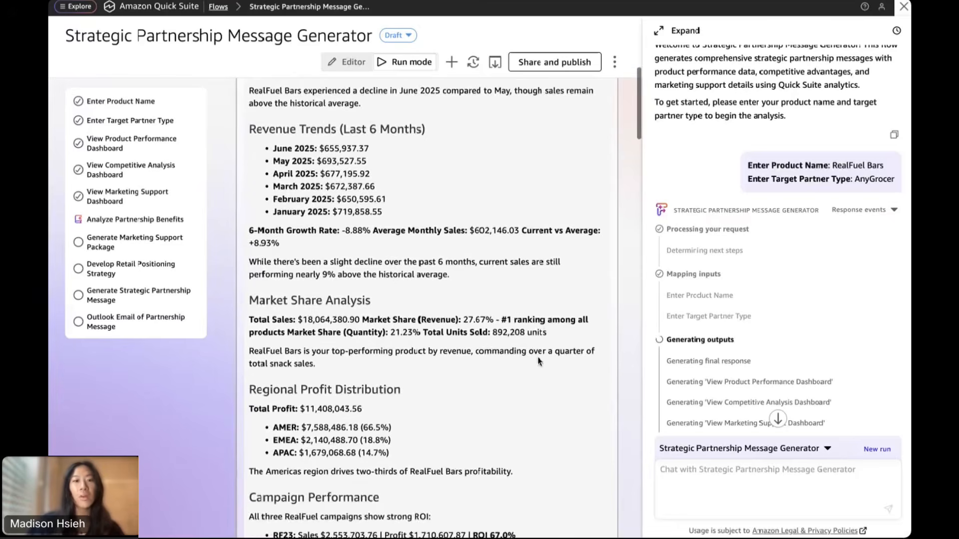
scroll(538, 360, down, 2)
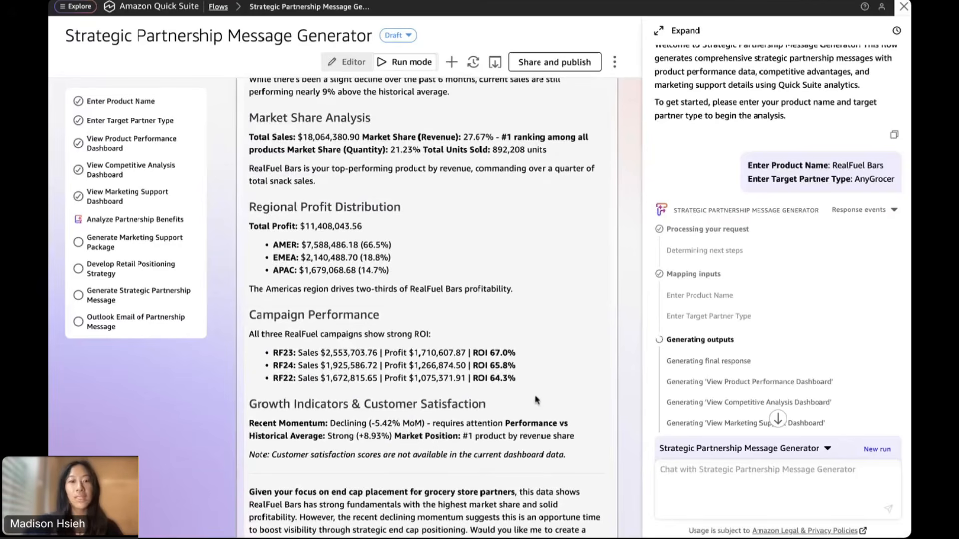
scroll(535, 399, down, 3)
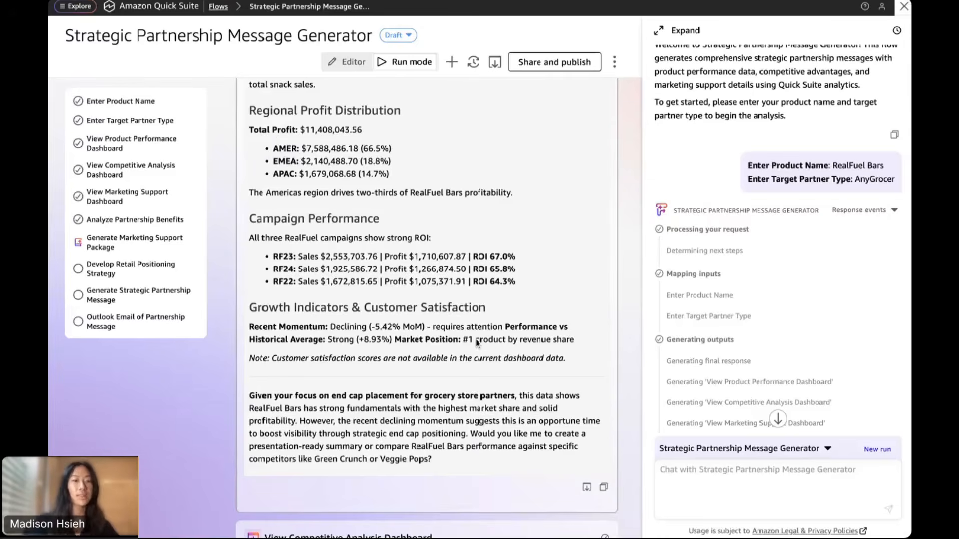
scroll(475, 343, down, 2)
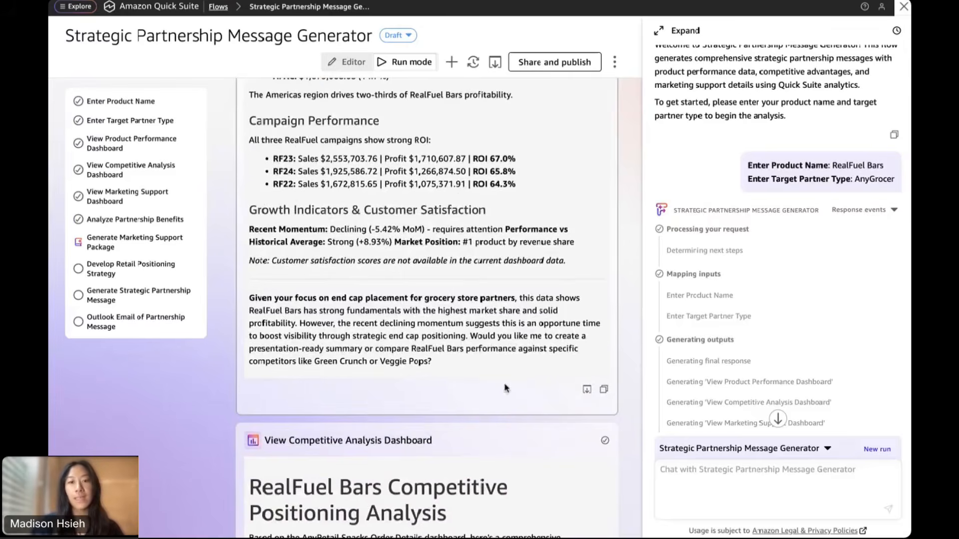
scroll(506, 387, down, 2)
scroll(505, 387, down, 1)
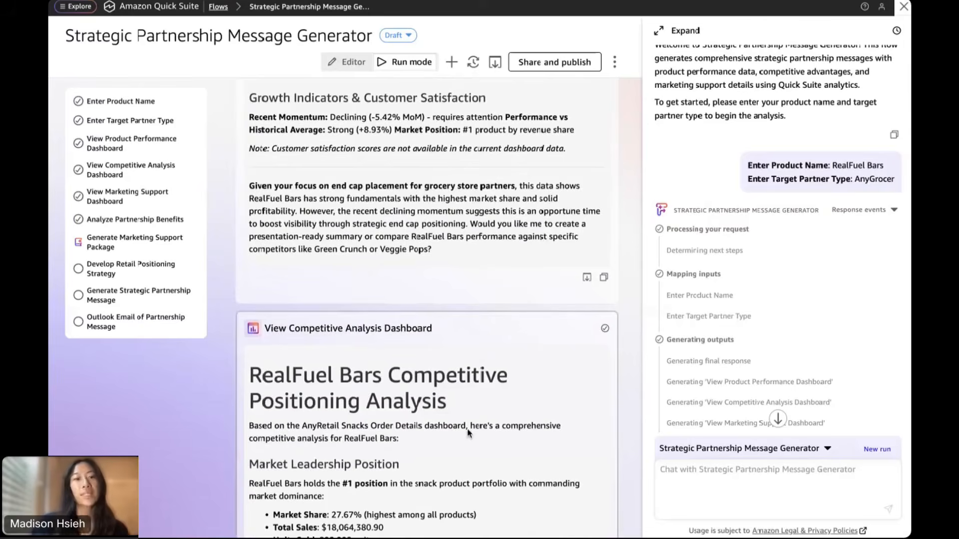
scroll(470, 429, down, 1)
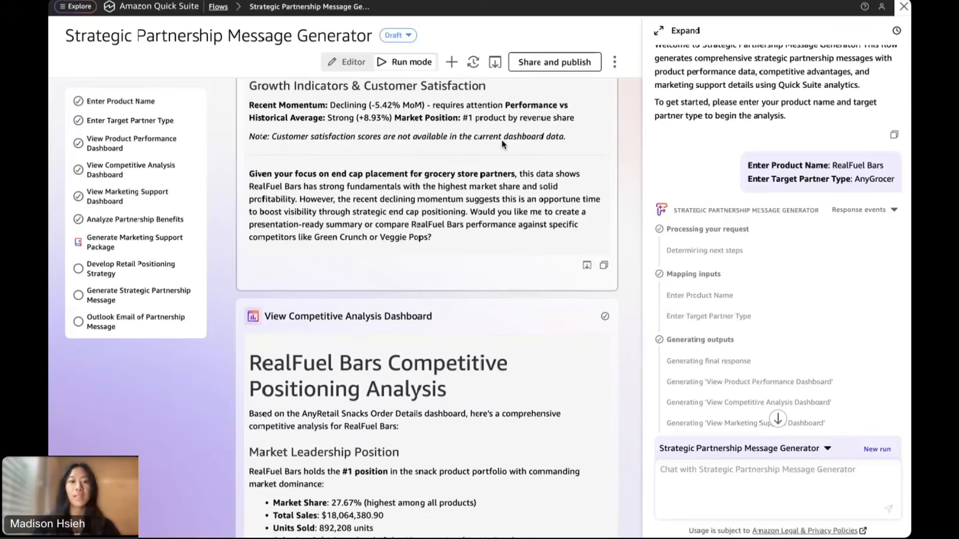
scroll(505, 393, down, 4)
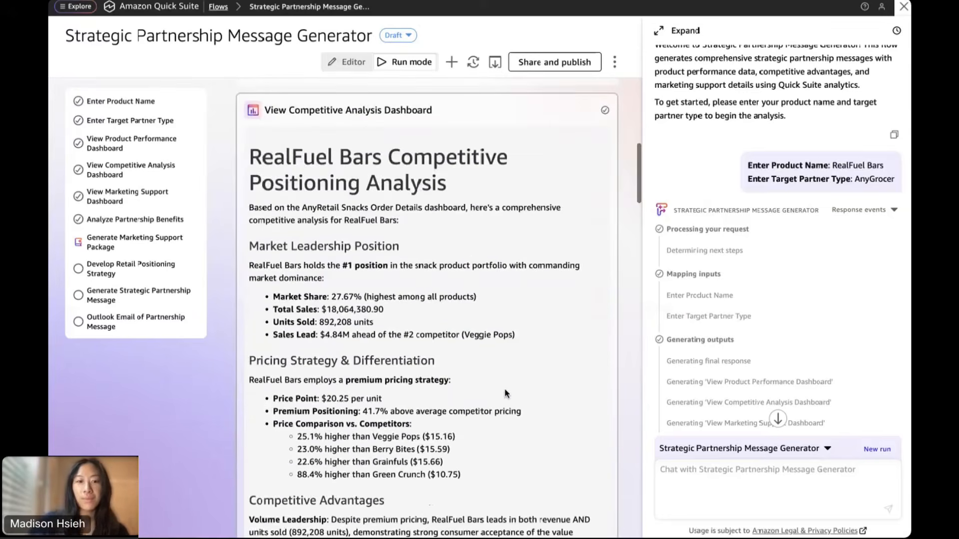
Move past the end-cap recommendations to the Marketing Support Dashboard: $18,064,380.90 sales, 892,208 units
scroll(459, 432, down, 1)
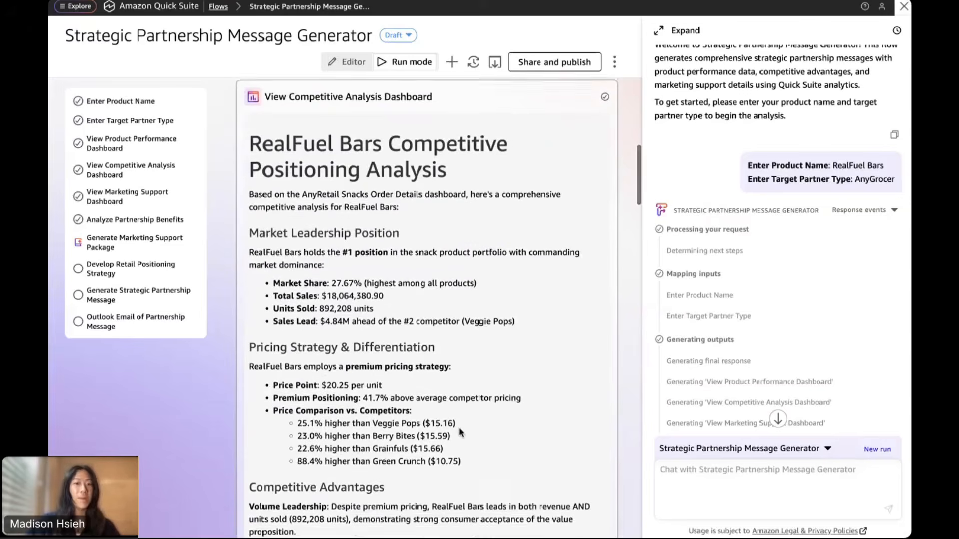
scroll(460, 433, down, 1)
scroll(460, 433, down, 3)
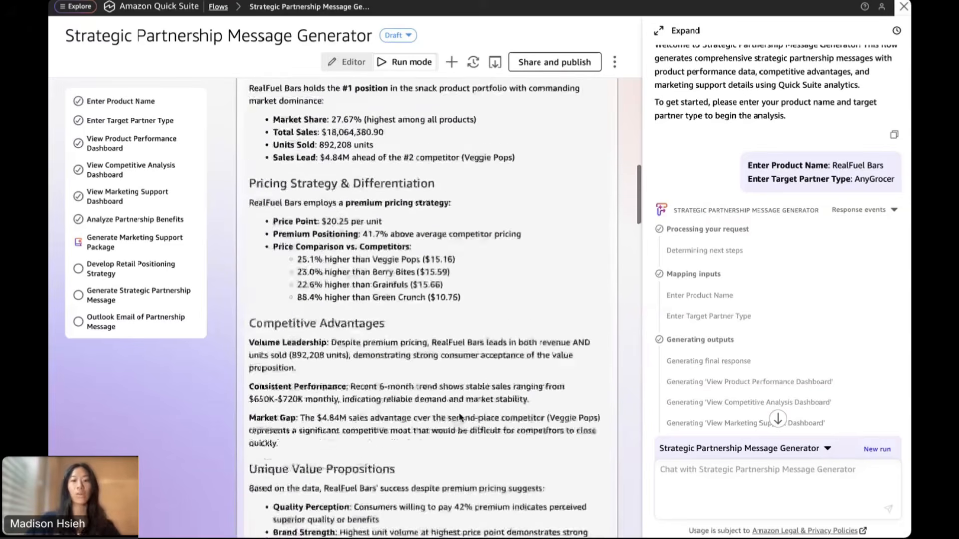
scroll(461, 411, down, 4)
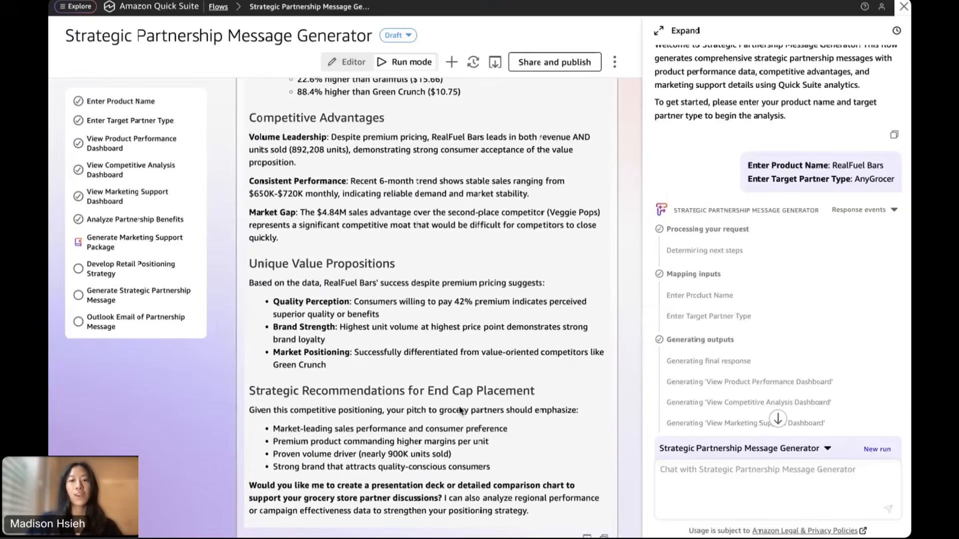
scroll(460, 410, down, 3)
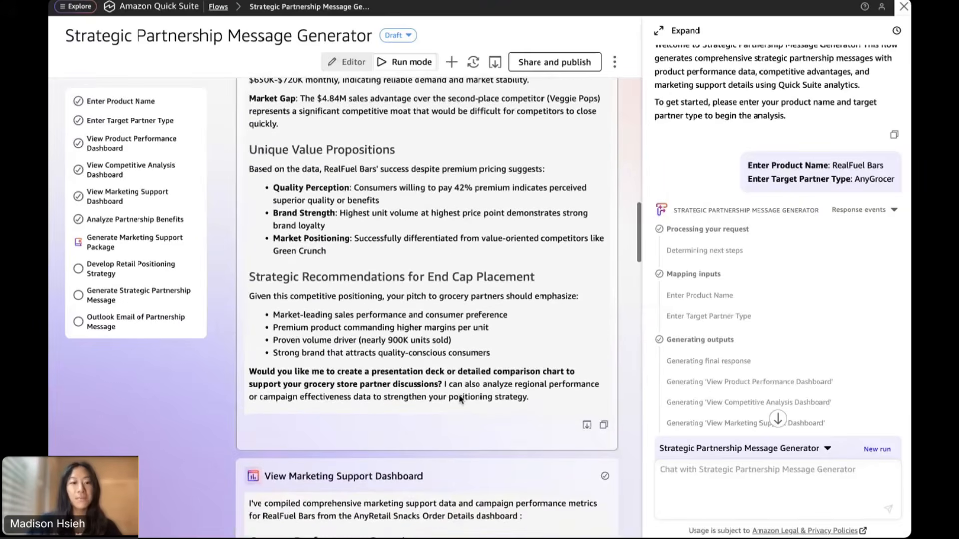
scroll(460, 394, down, 3)
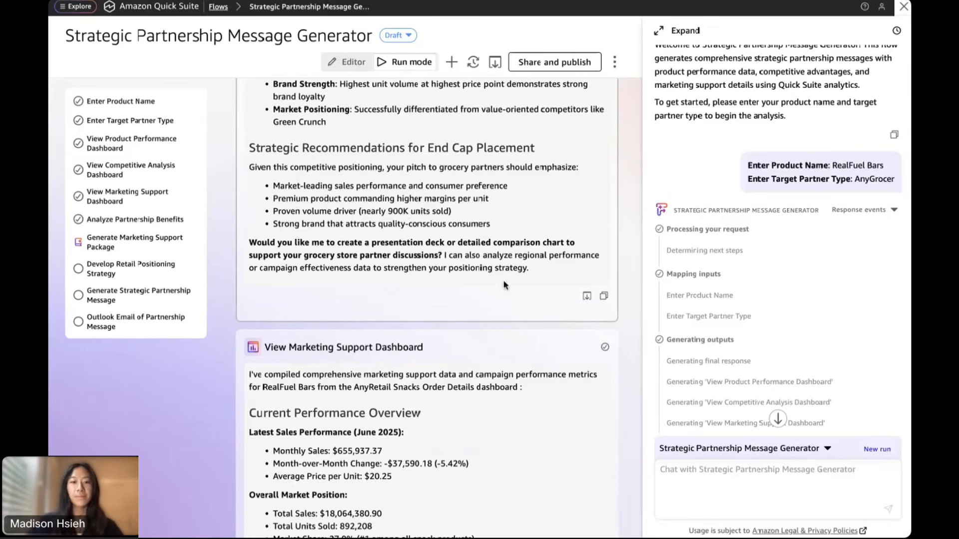
Read RealFuel Bars' campaign, regional and brand metrics, including 65.9% marketing ROI, down to AnyGrocer partnership benefits
scroll(500, 394, down, 4)
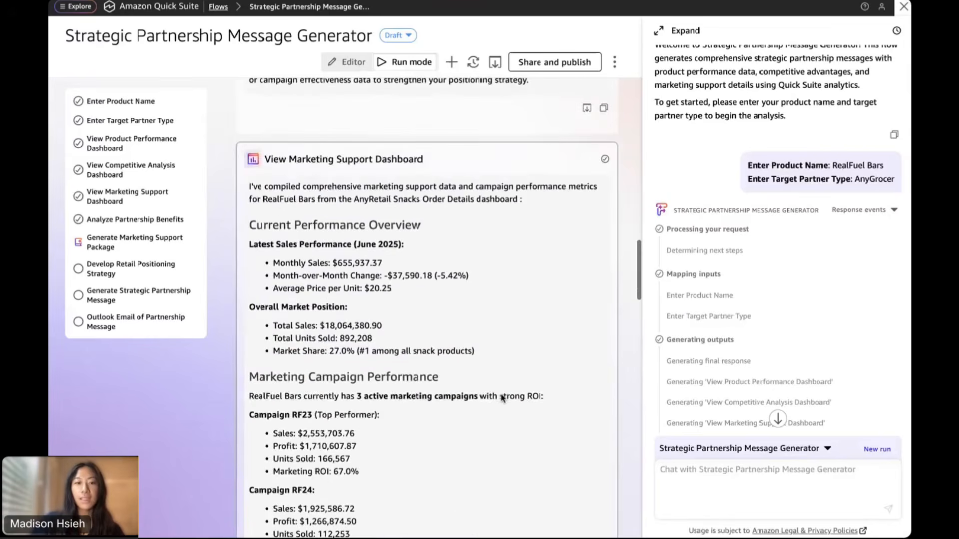
scroll(501, 394, down, 1)
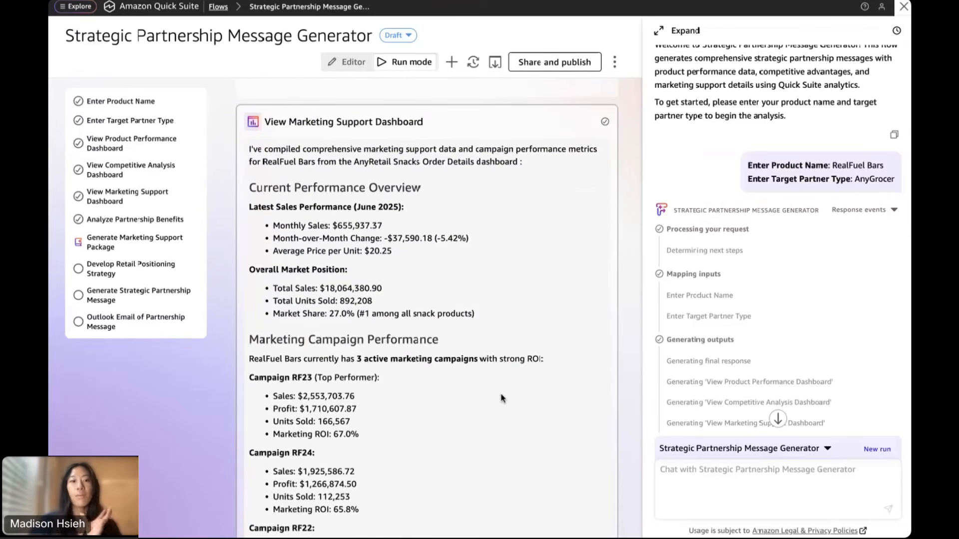
scroll(502, 398, down, 3)
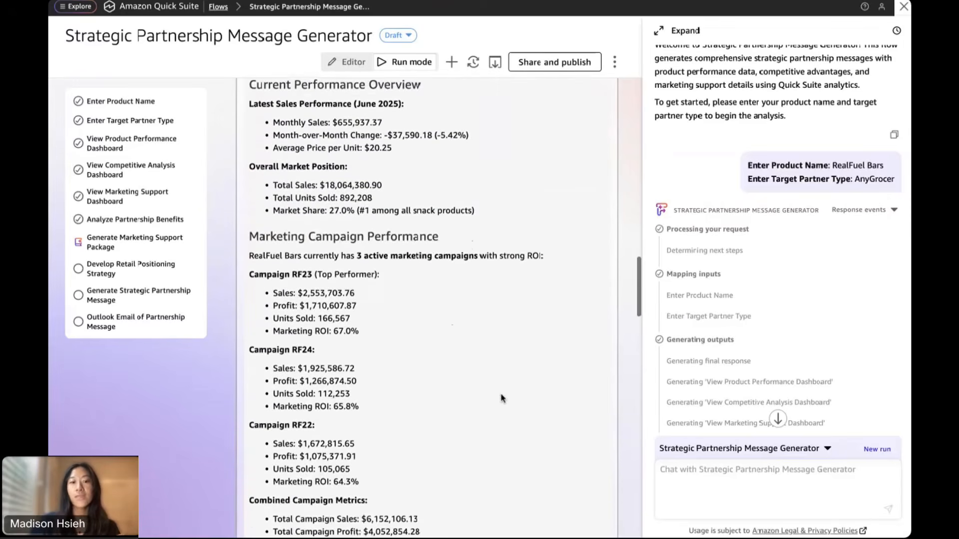
scroll(501, 398, down, 4)
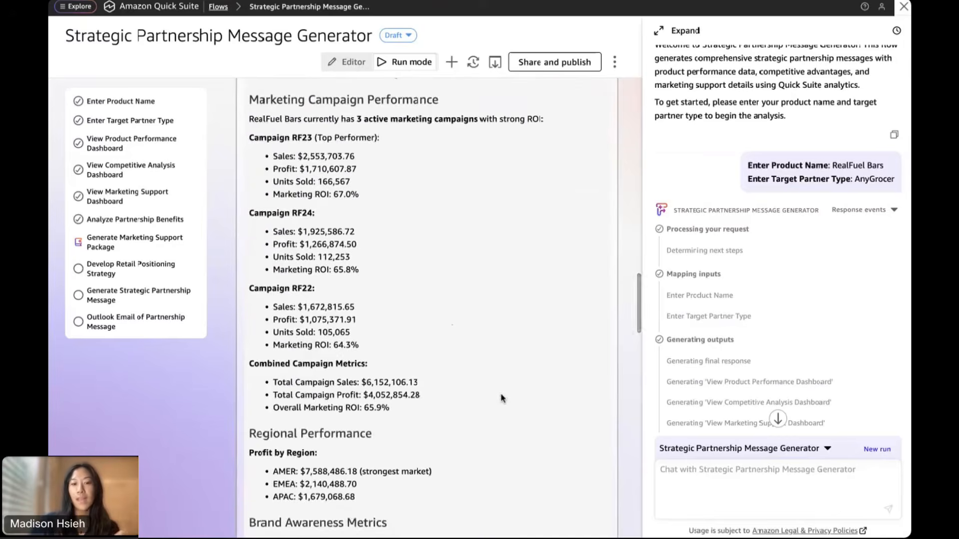
scroll(502, 398, down, 4)
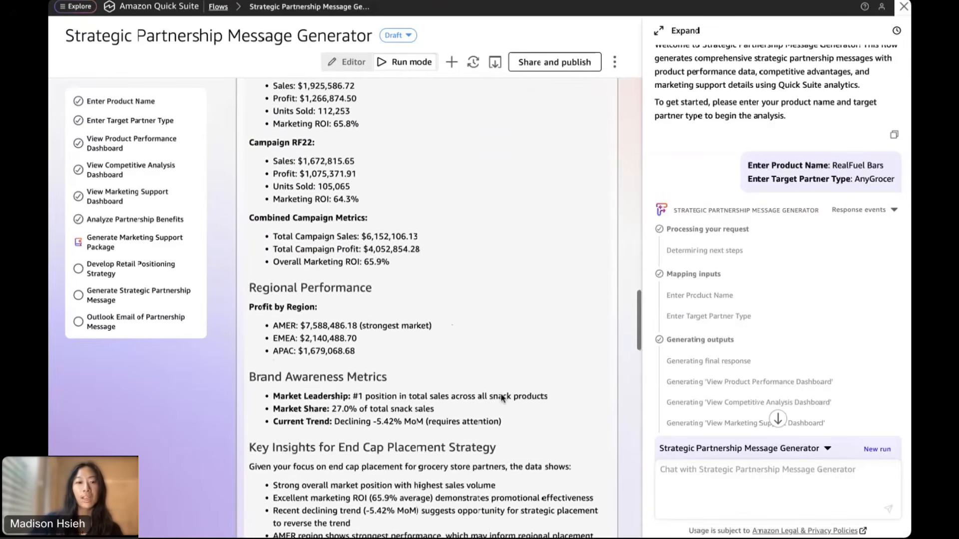
scroll(502, 398, down, 5)
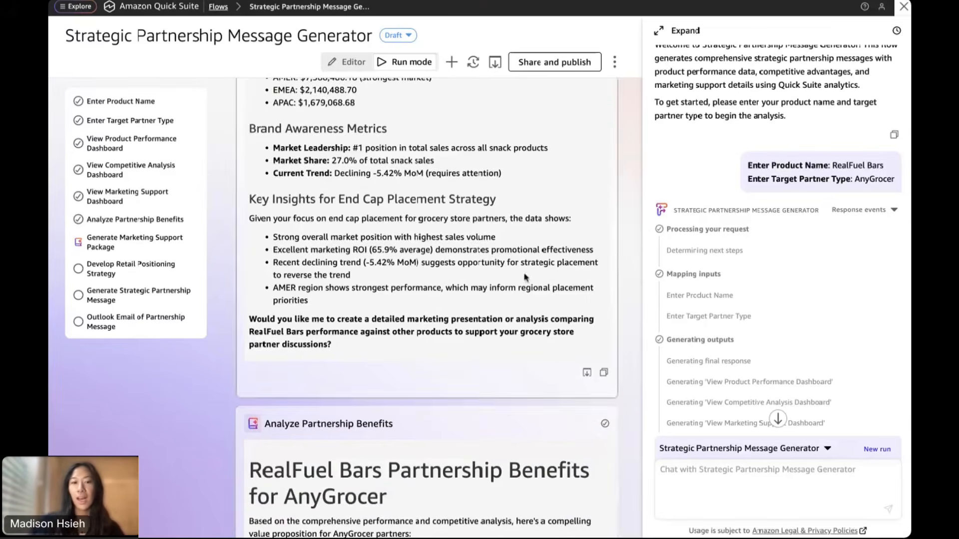
scroll(515, 290, down, 4)
Read the AnyGrocer partnership benefits analysis, checking its citation sources
scroll(515, 292, down, 3)
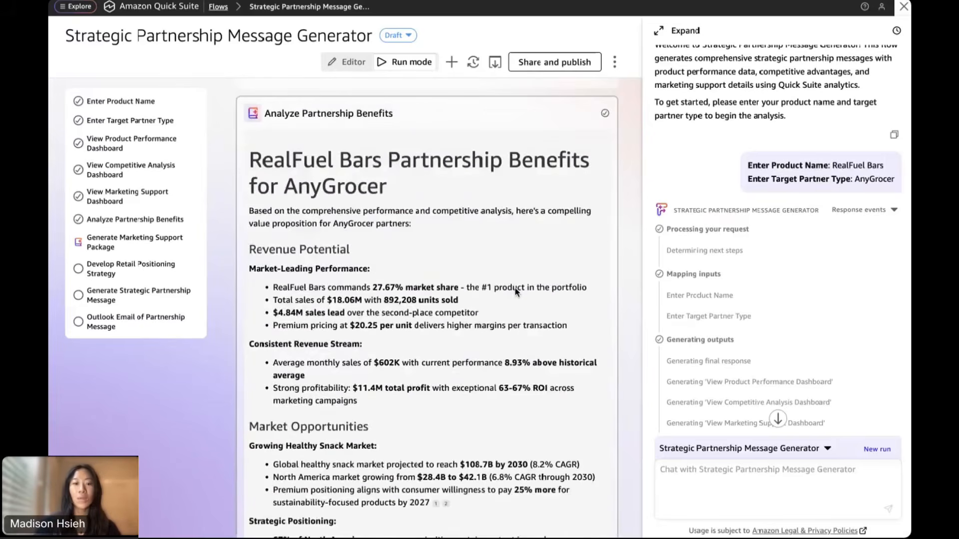
scroll(462, 376, down, 2)
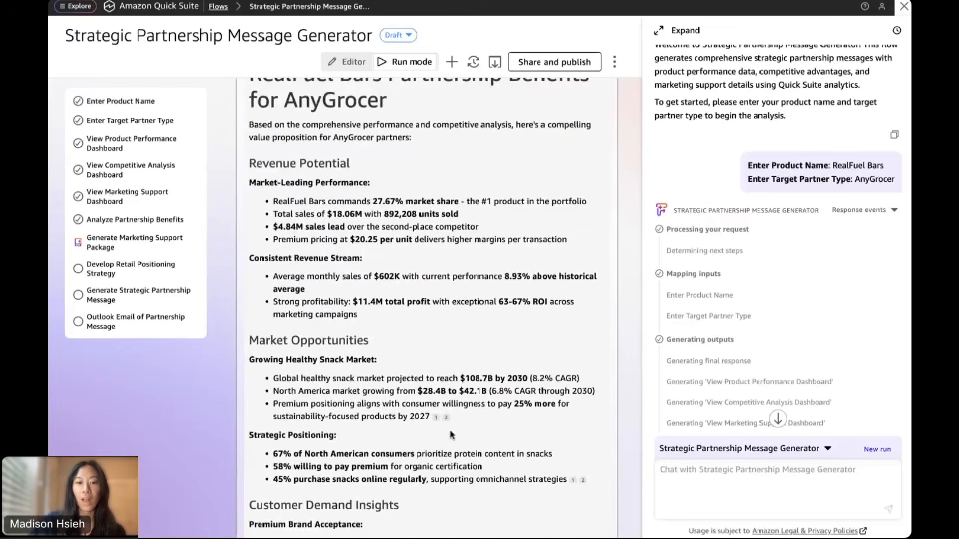
scroll(504, 411, down, 4)
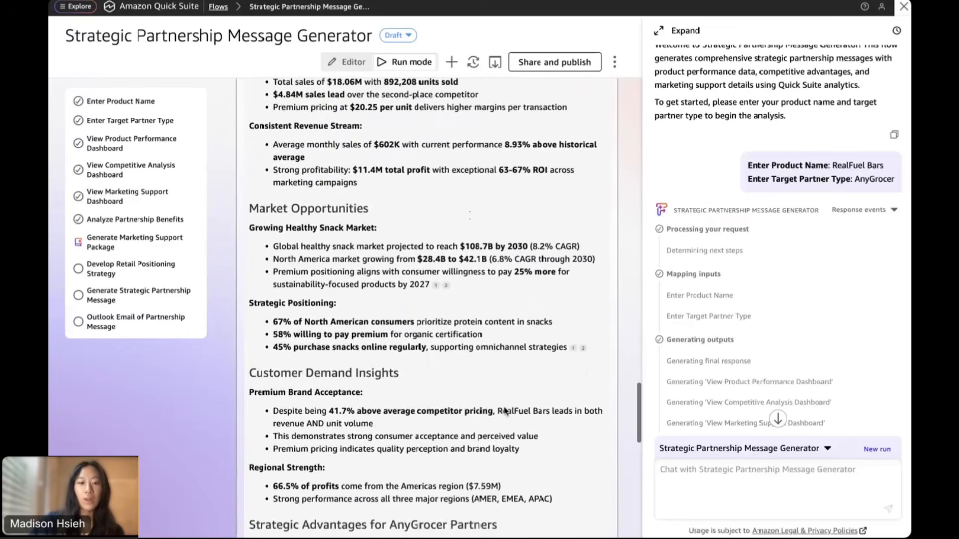
scroll(505, 411, down, 3)
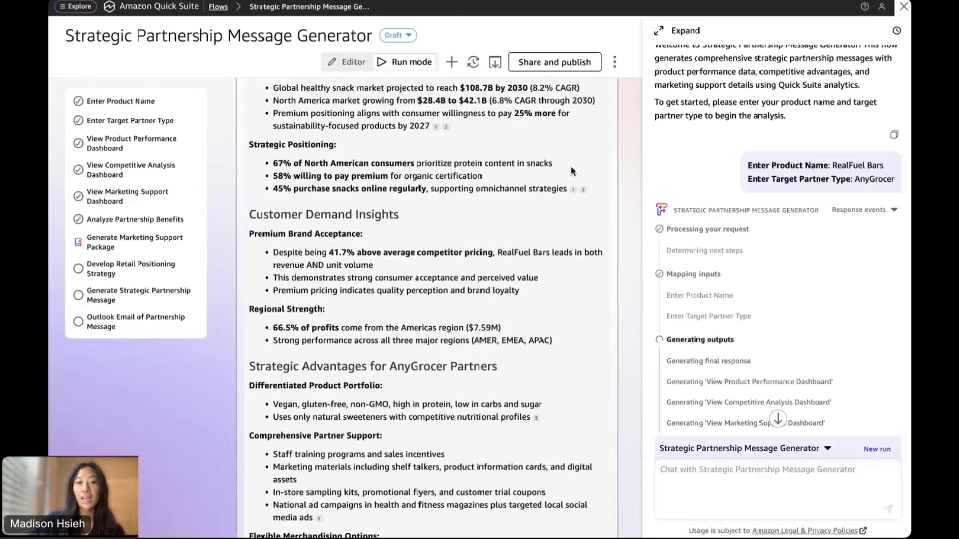
mouse_move(574, 191)
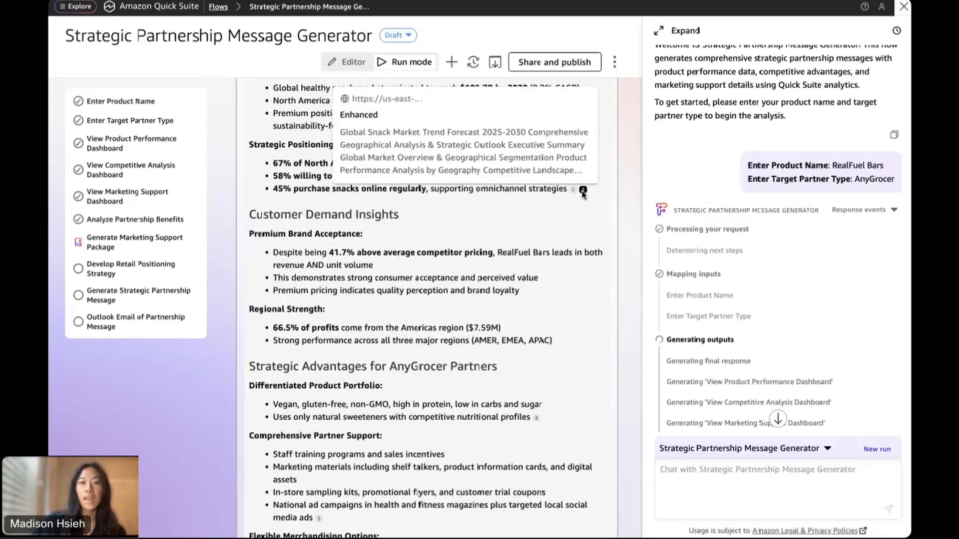
scroll(485, 347, down, 3)
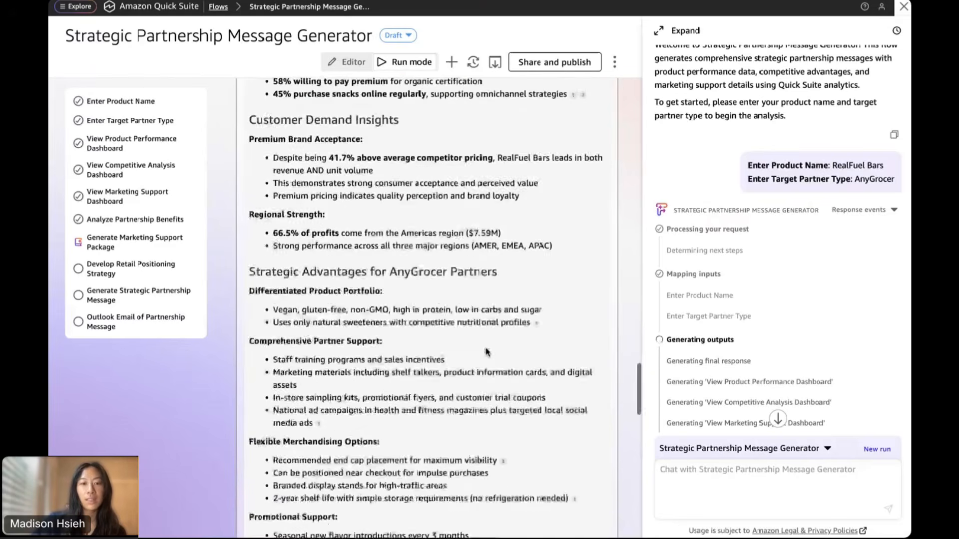
scroll(485, 349, down, 1)
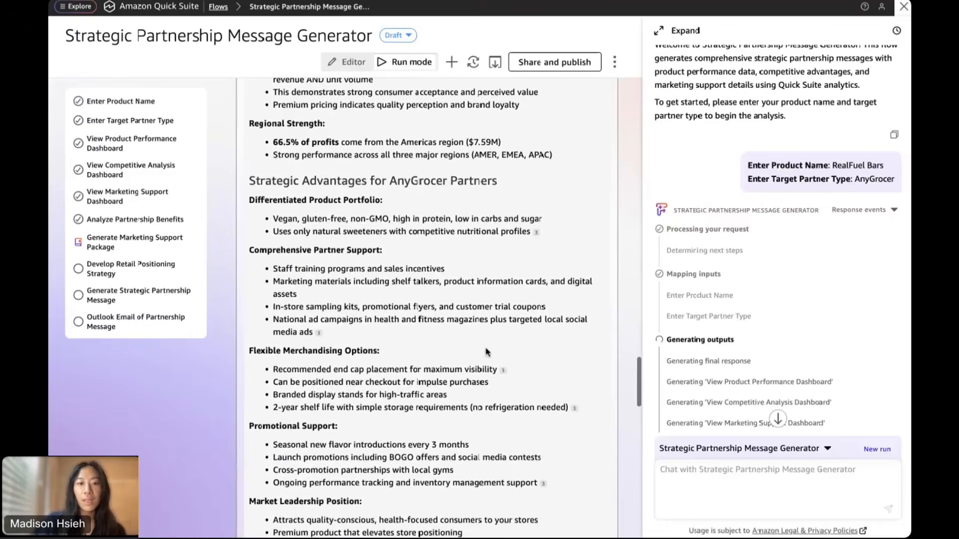
scroll(499, 194, down, 1)
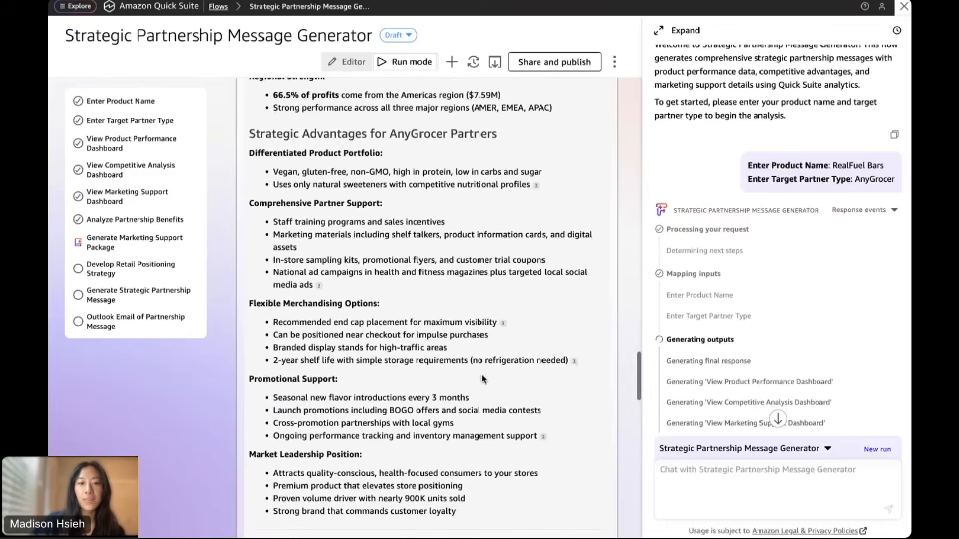
Continue past the AnyGrocer bottom line to the AnyRetail Snacks Marketing Support Package
mouse_move(536, 186)
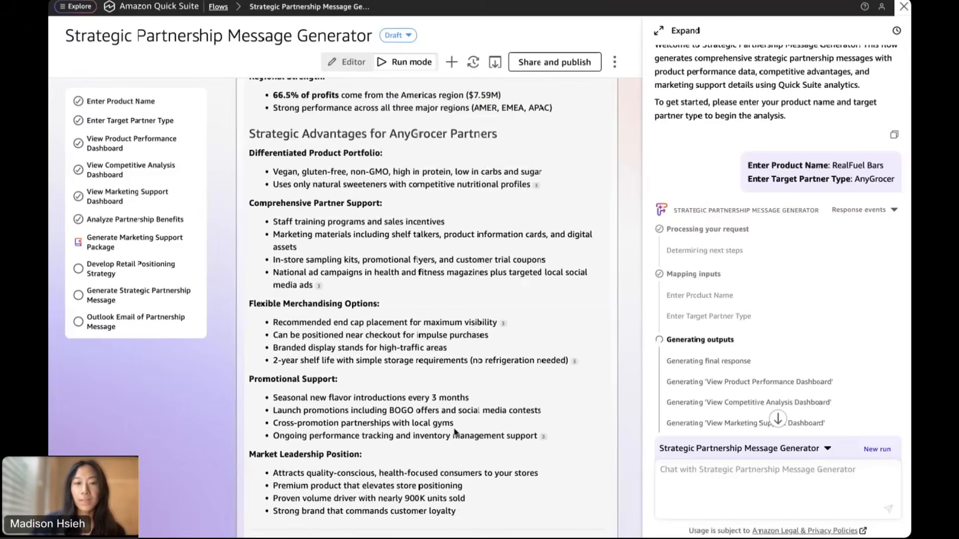
scroll(454, 432, down, 3)
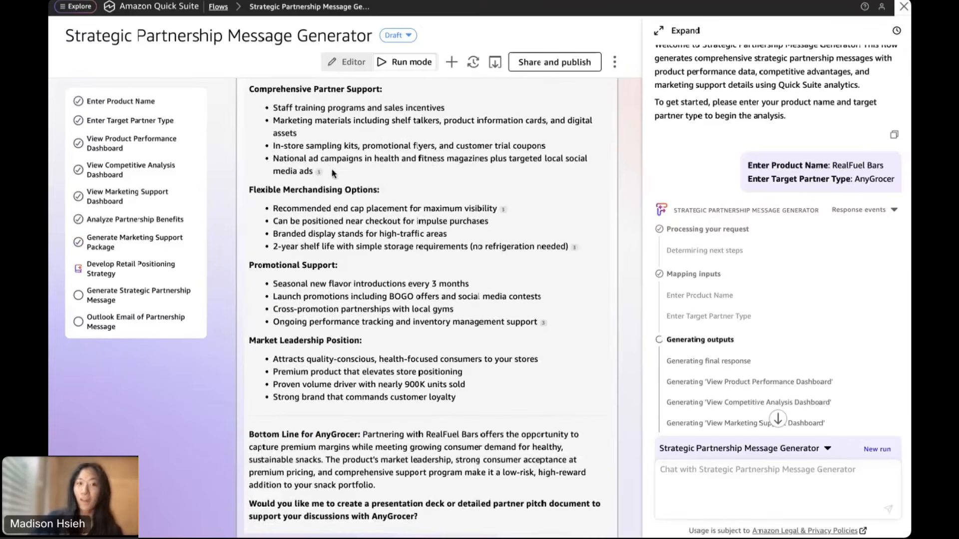
mouse_move(319, 172)
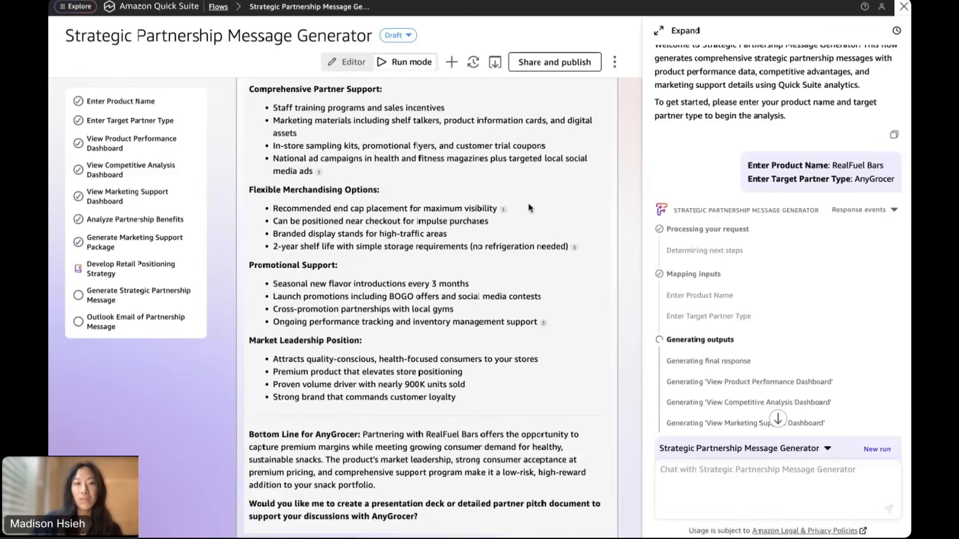
scroll(400, 374, down, 1)
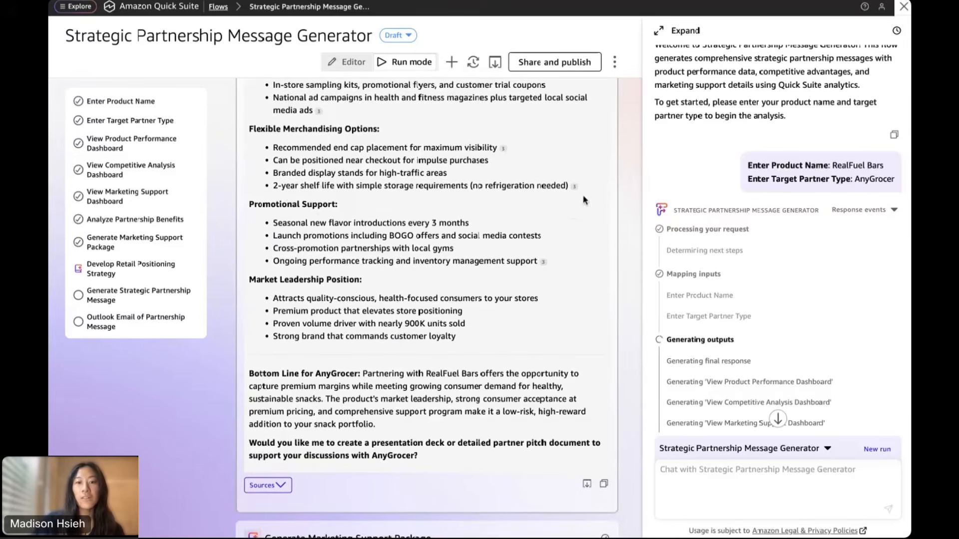
scroll(354, 375, down, 1)
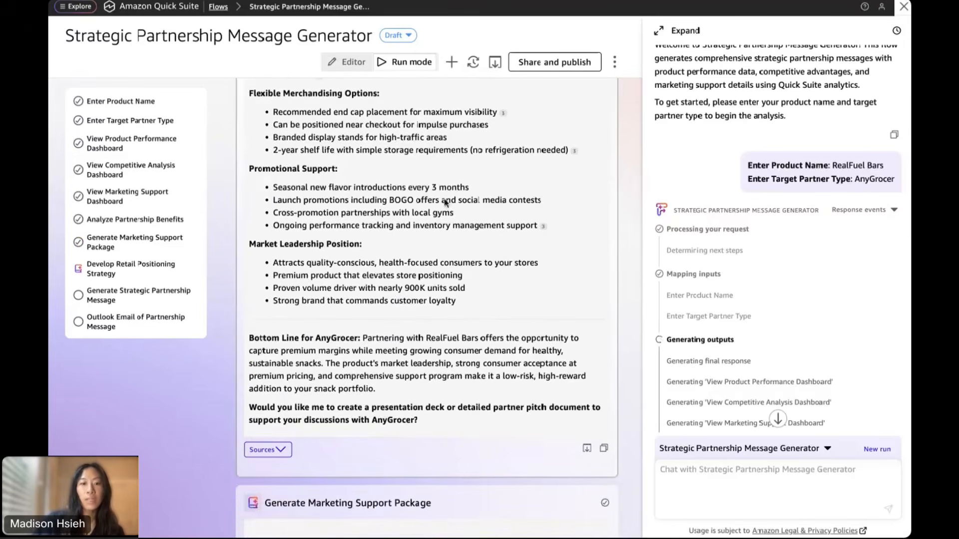
scroll(351, 219, down, 4)
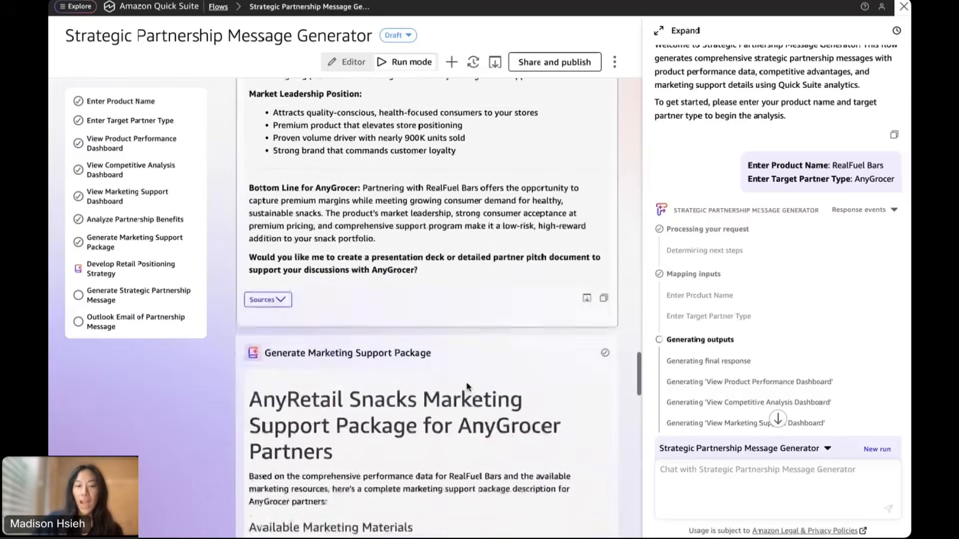
drag(377, 210, 253, 159)
click(344, 196)
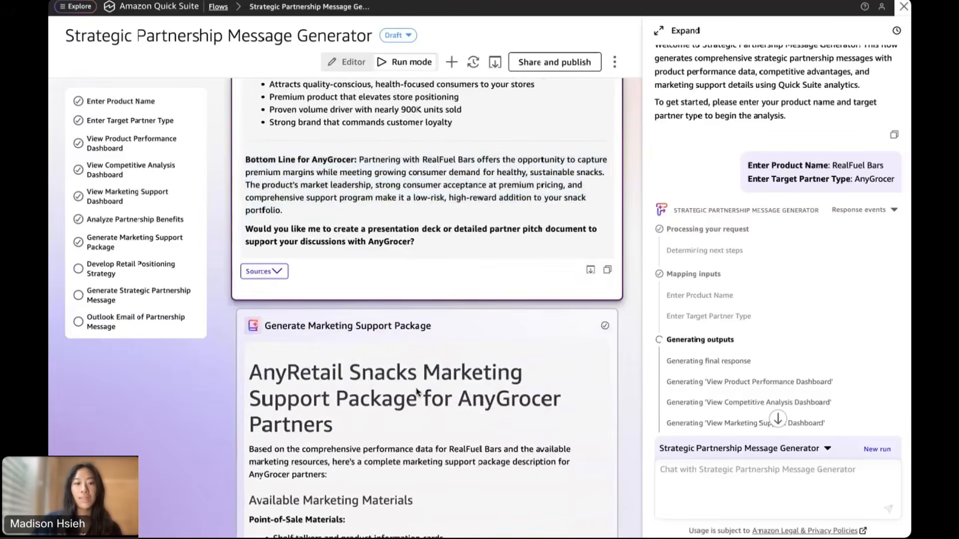
scroll(417, 391, down, 4)
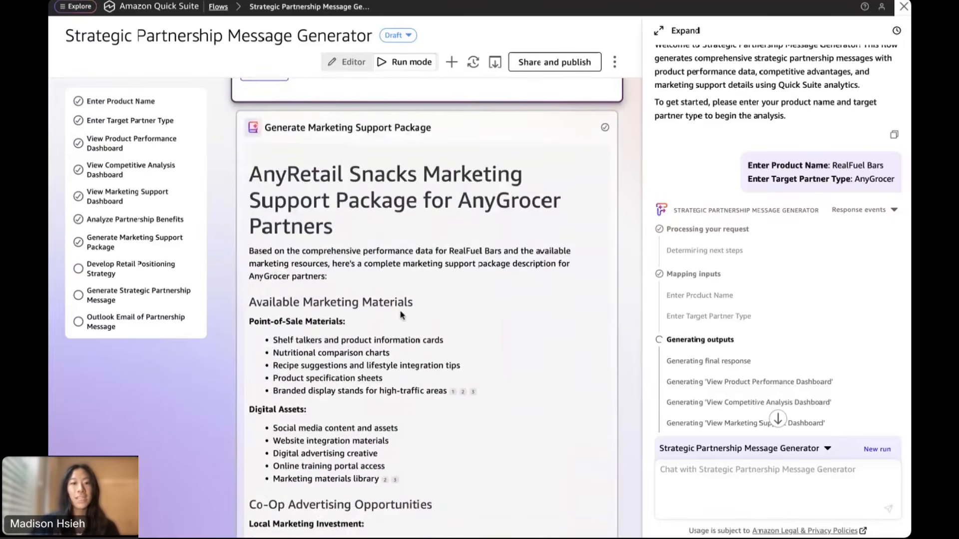
scroll(401, 314, down, 1)
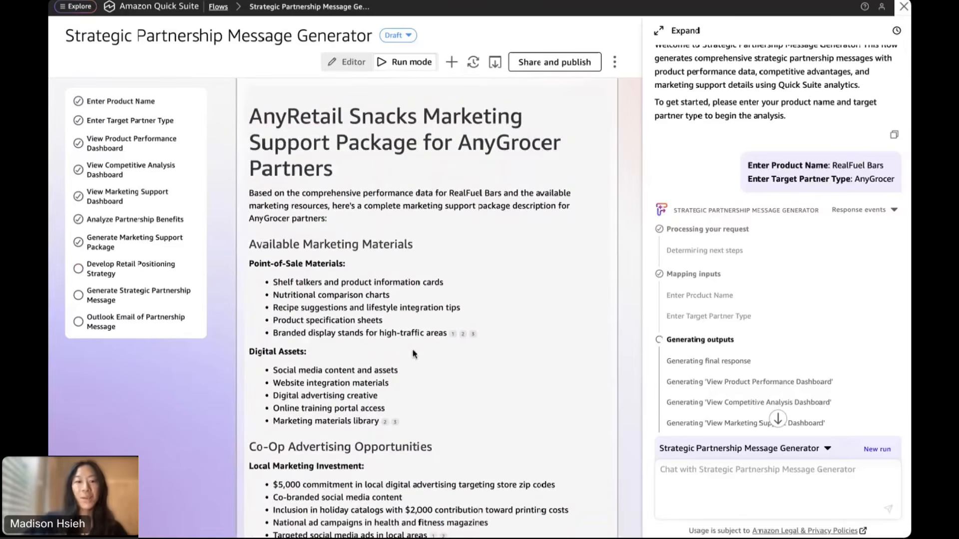
scroll(407, 329, down, 2)
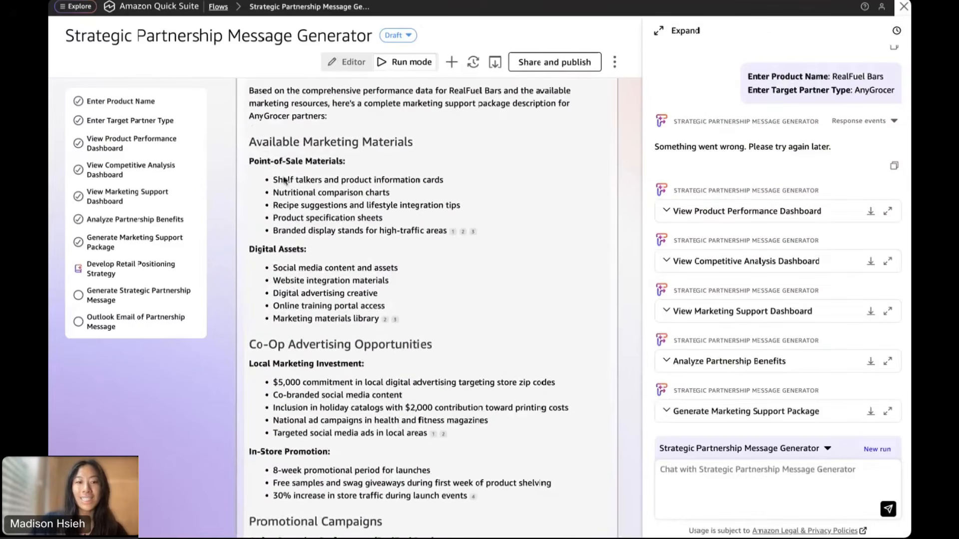
scroll(387, 369, down, 3)
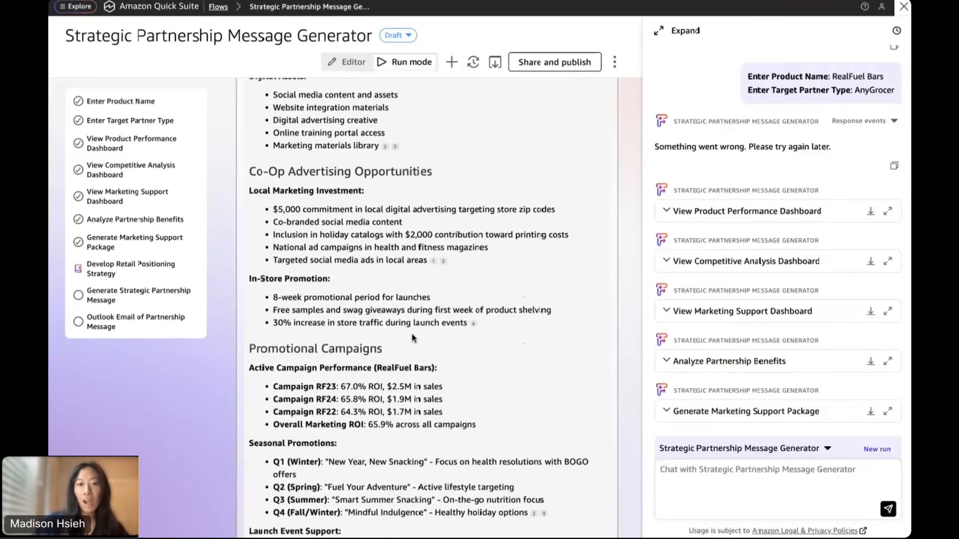
scroll(414, 338, down, 1)
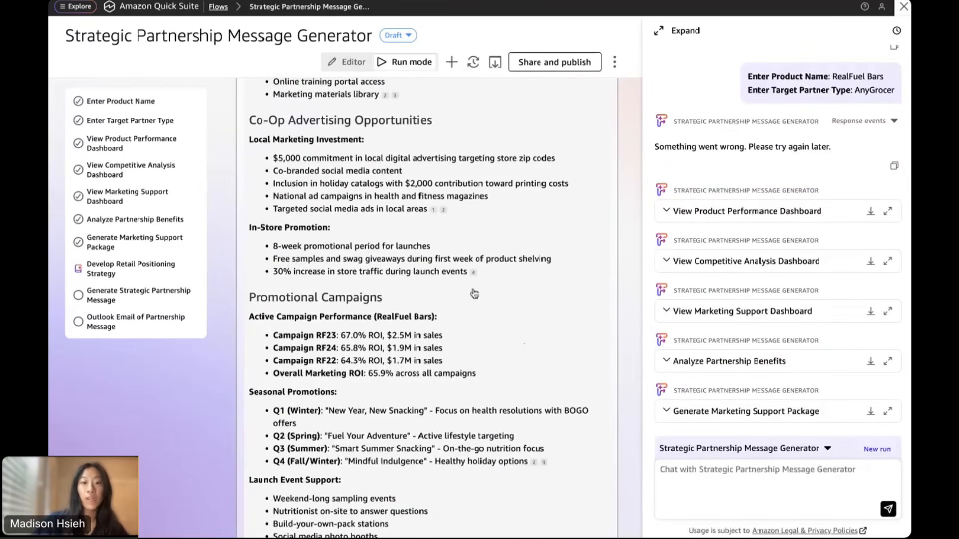
scroll(422, 331, down, 3)
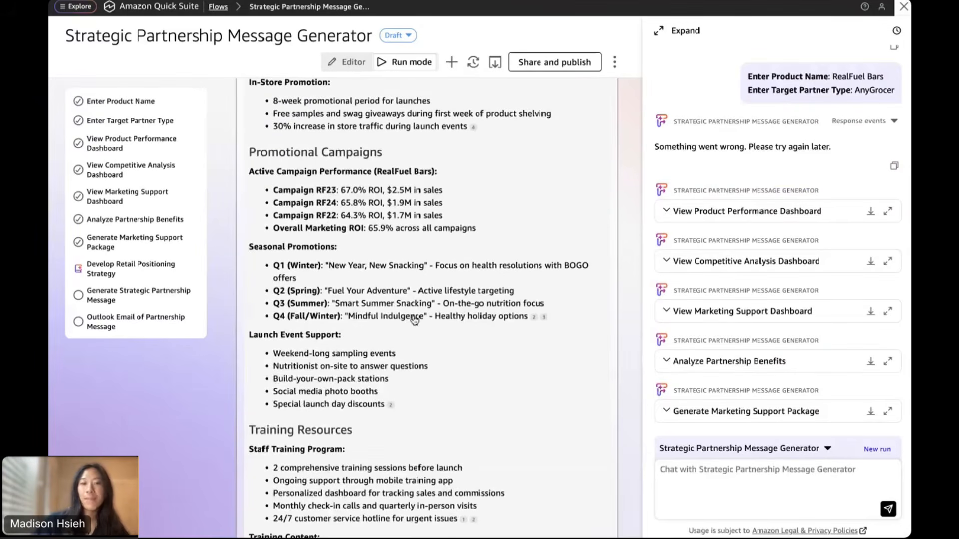
scroll(414, 319, down, 3)
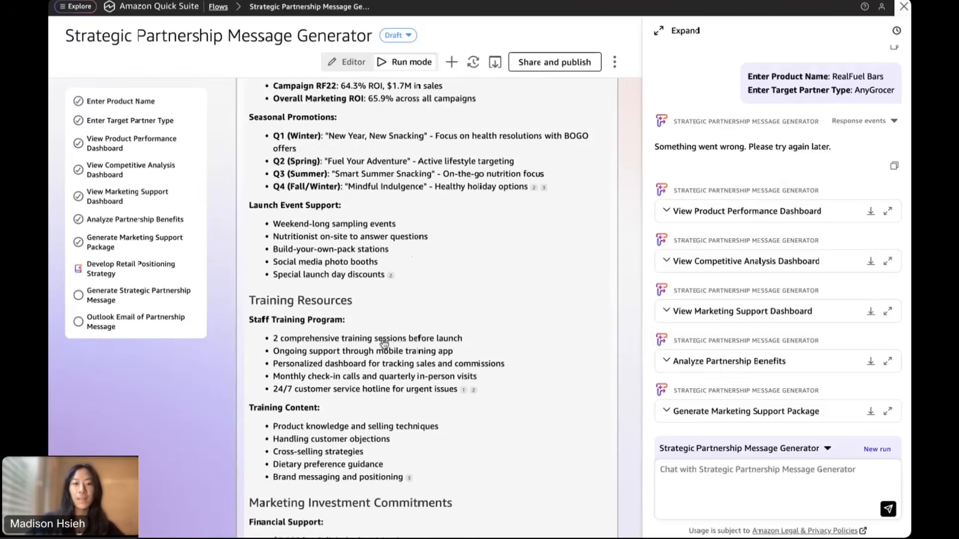
scroll(426, 300, down, 3)
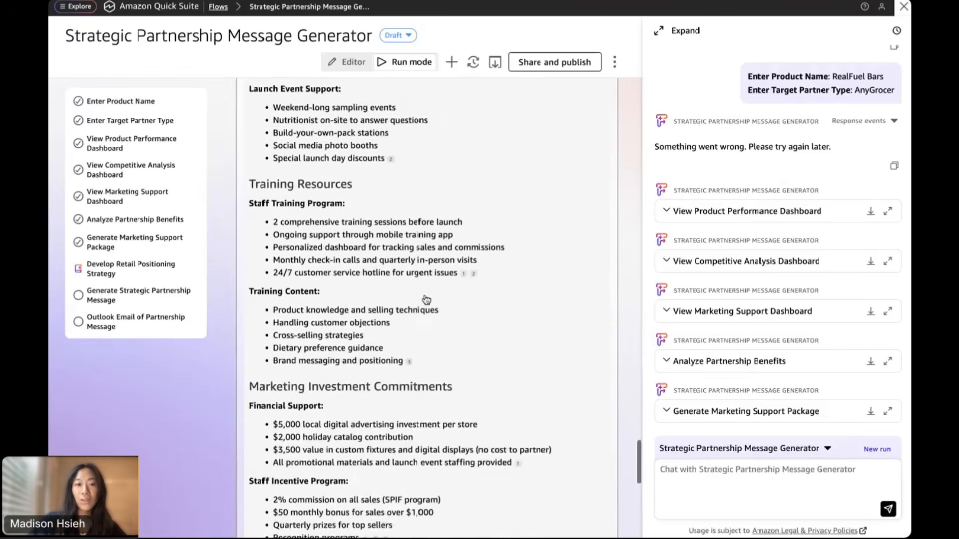
scroll(426, 300, down, 2)
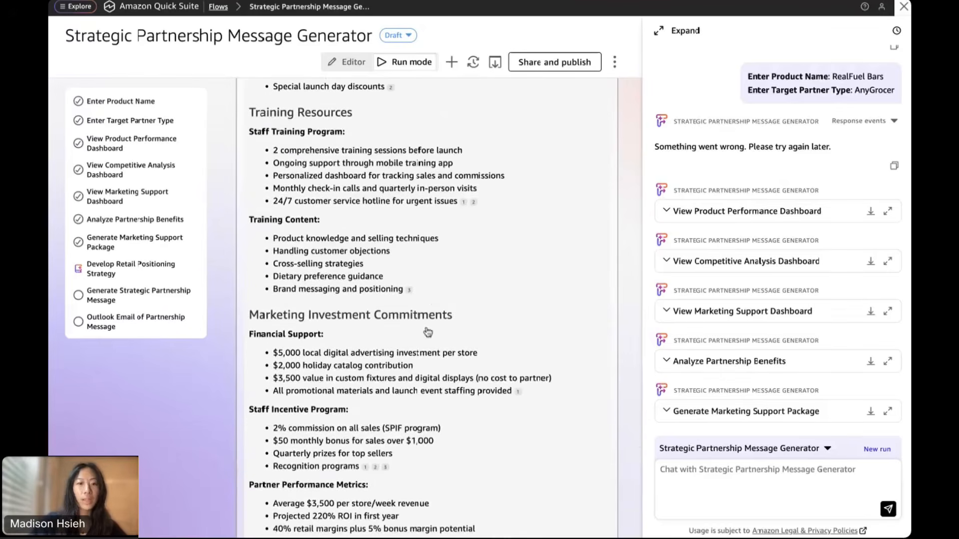
scroll(428, 333, down, 7)
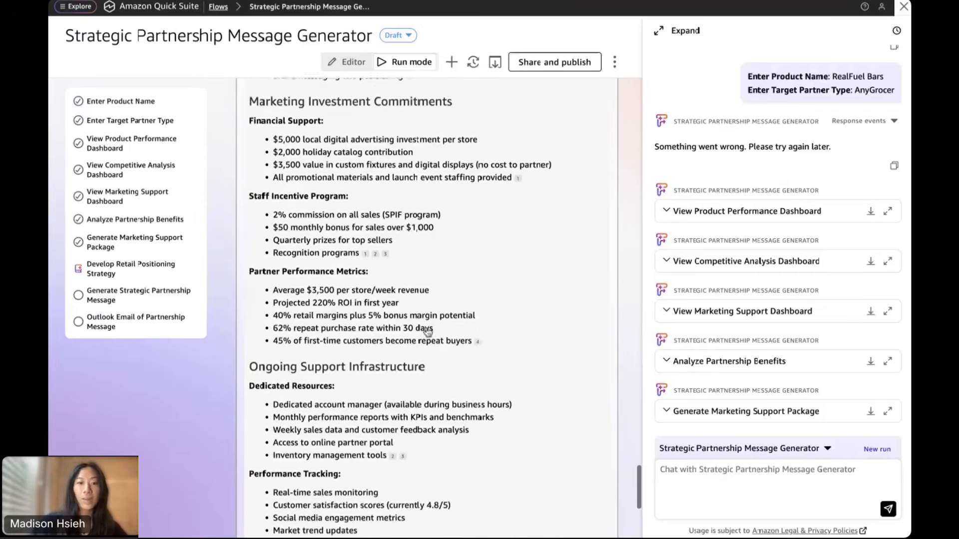
scroll(428, 332, down, 3)
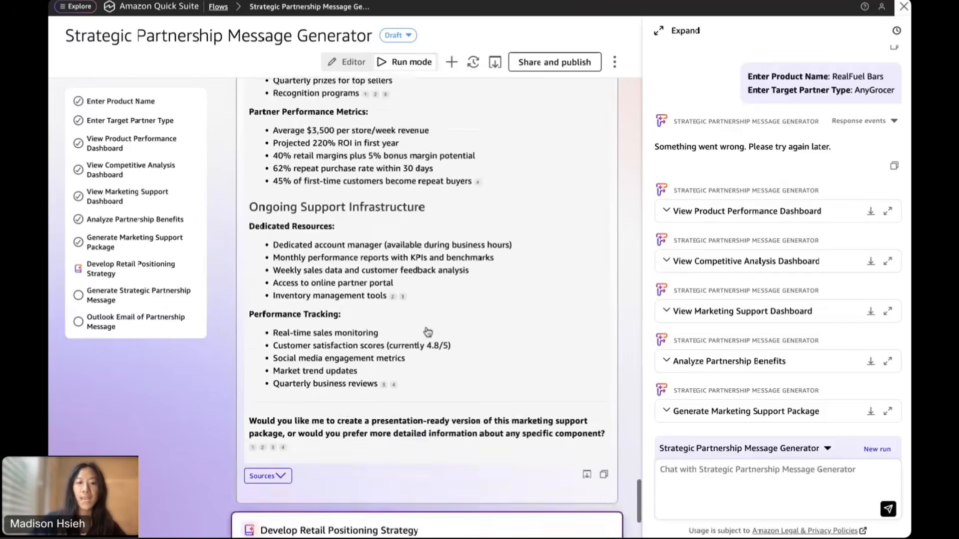
scroll(428, 332, down, 2)
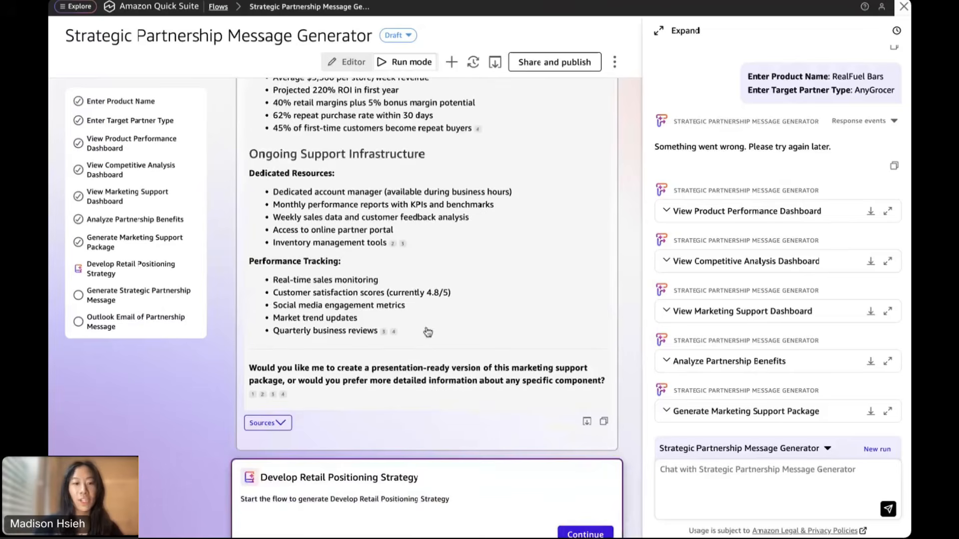
Run the Develop Retail Positioning Strategy step, then begin replying 'yes, let's review the emai' in chat
scroll(428, 332, down, 3)
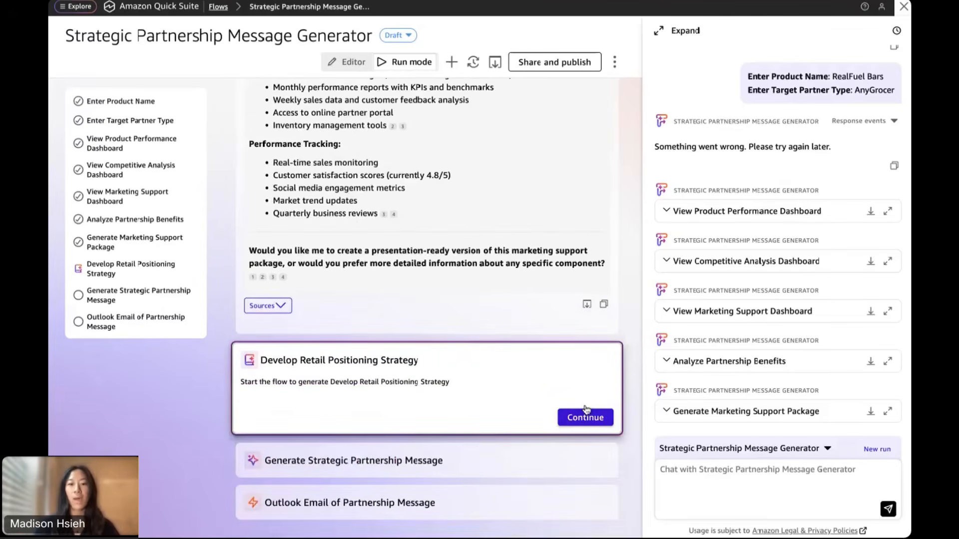
click(587, 419)
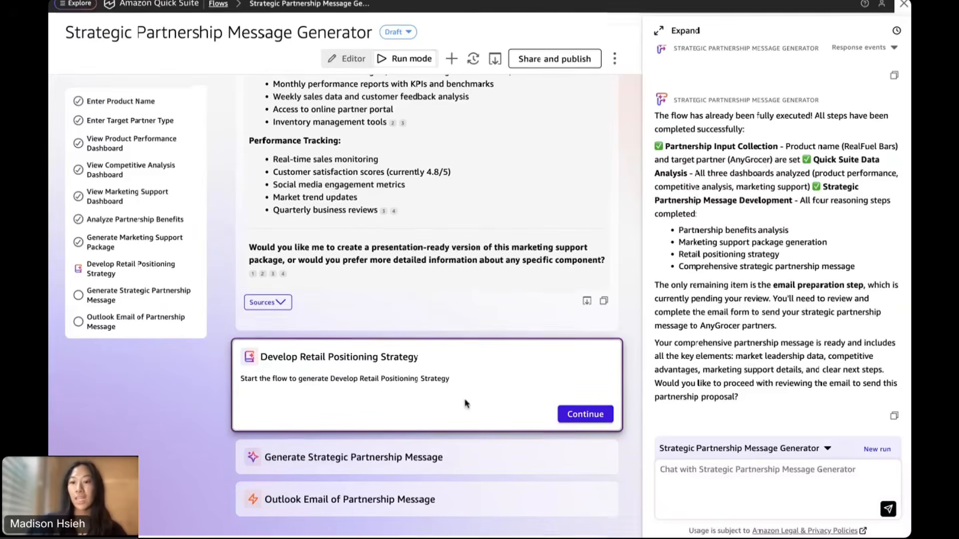
click(713, 483)
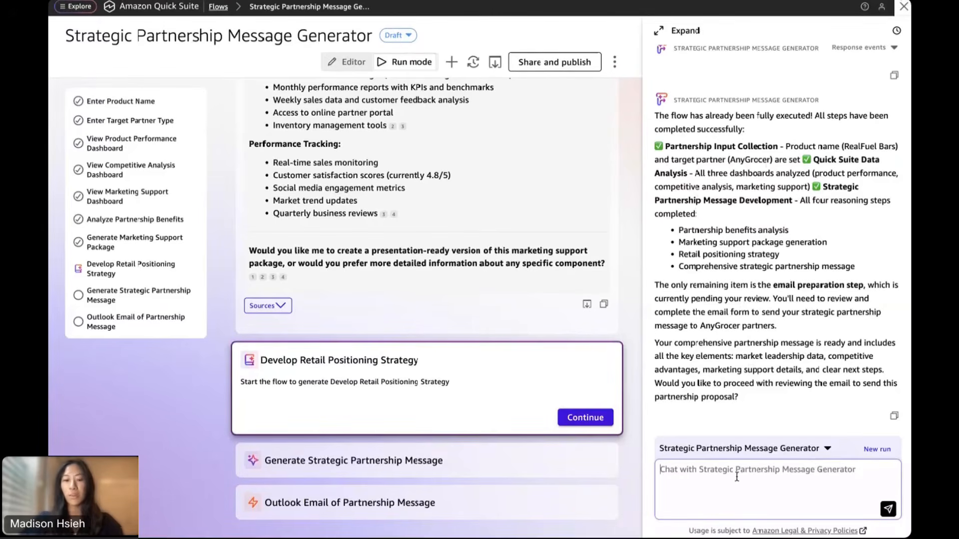
text(yes, let's)
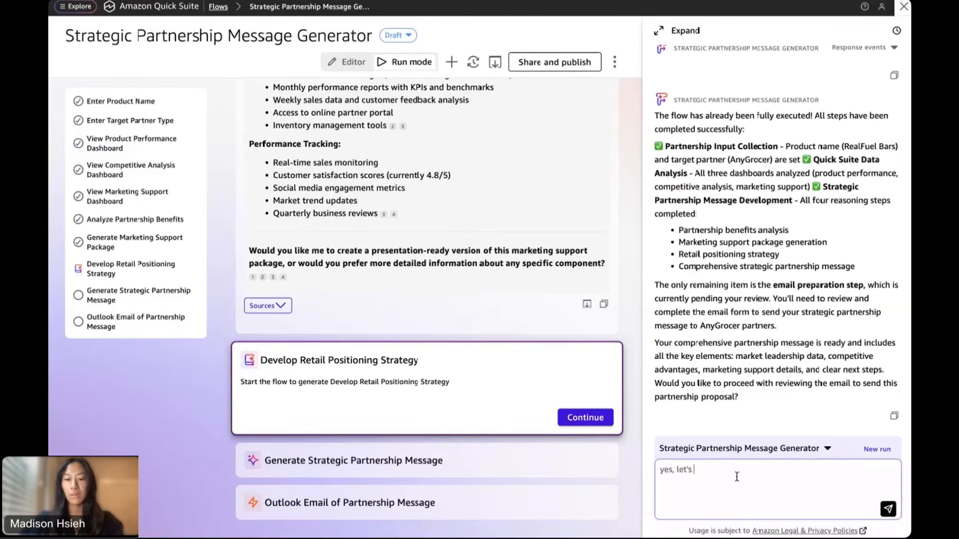
text( review the emai)
Send the review-the-email reply and bring up the prefilled 'Strategic Partnership Proposal: RealFuel Bars & AnyGrocer' email form
key(Return)
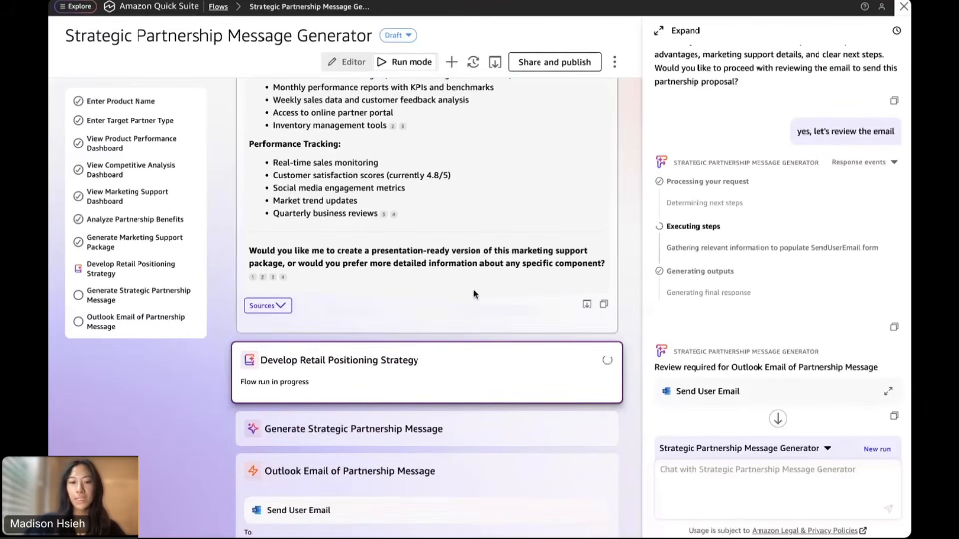
scroll(467, 287, down, 4)
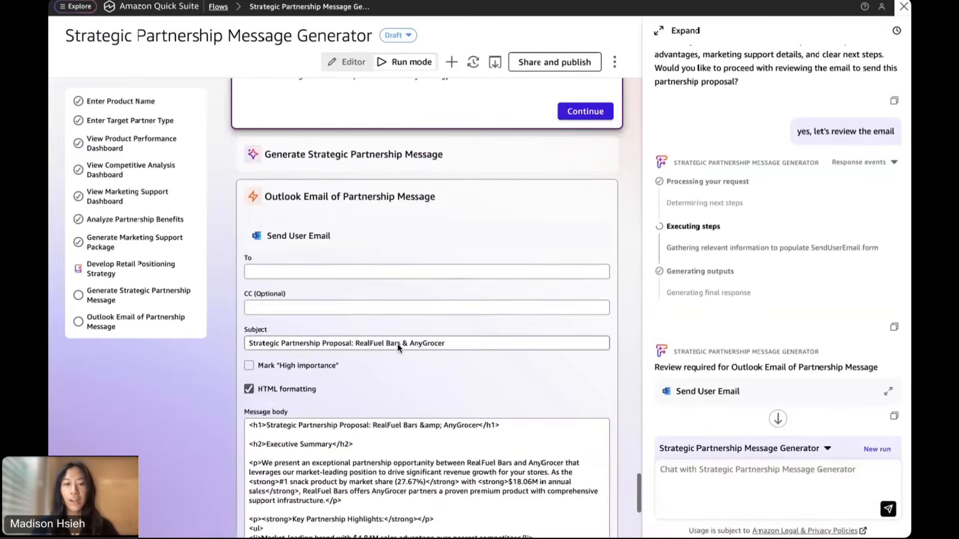
scroll(424, 356, down, 3)
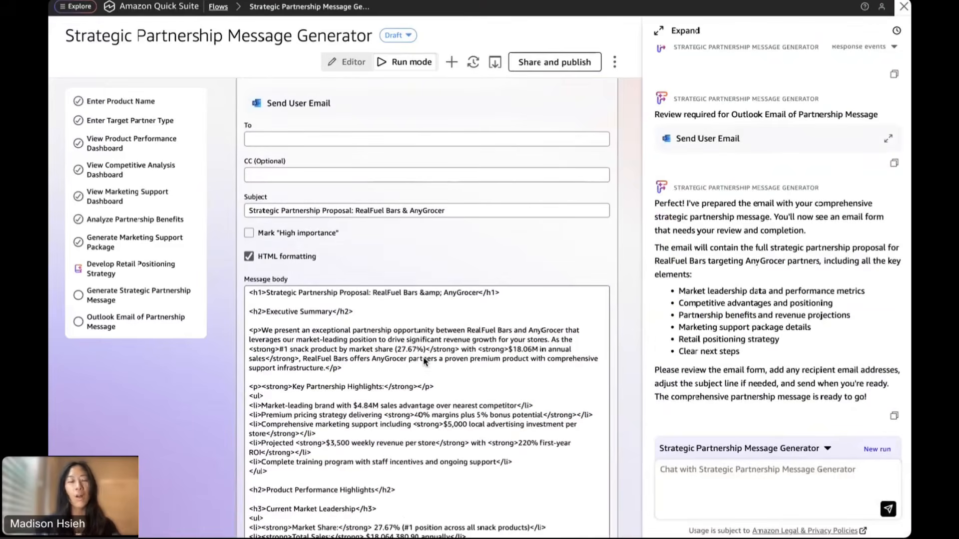
Enter the recipient's e-mail address in the To field, accepting the suggested address
click(470, 140)
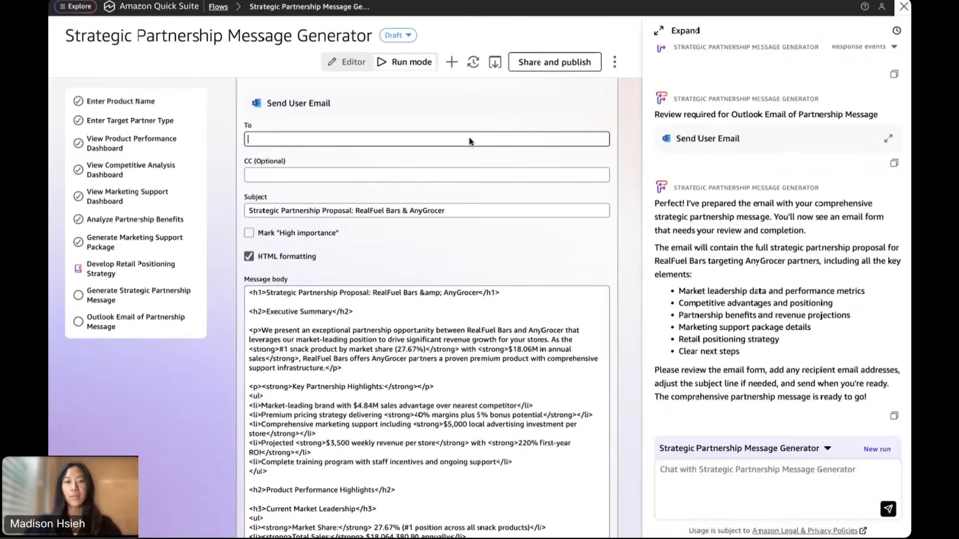
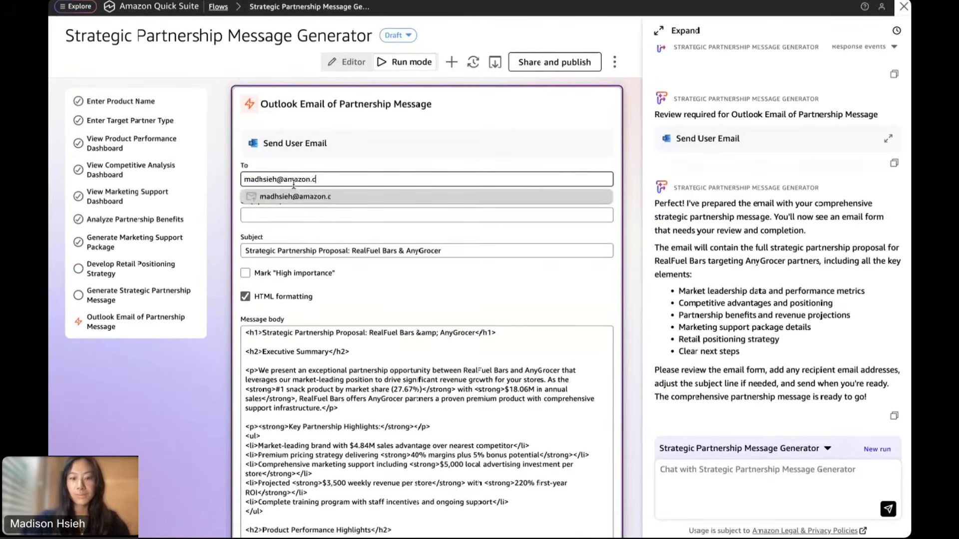
click(294, 195)
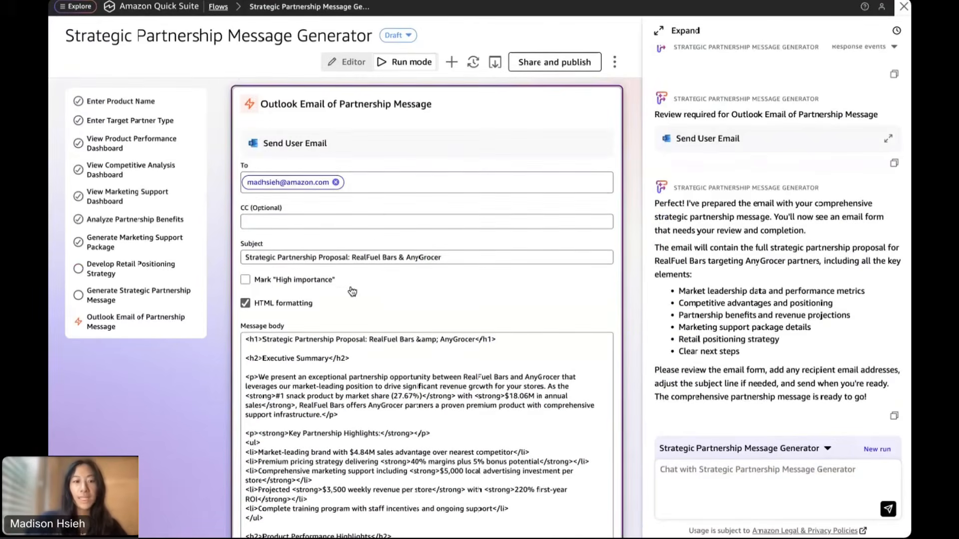
Review the Key Partnership Highlights and Executive Summary in the message body, then send the email
scroll(353, 295, down, 2)
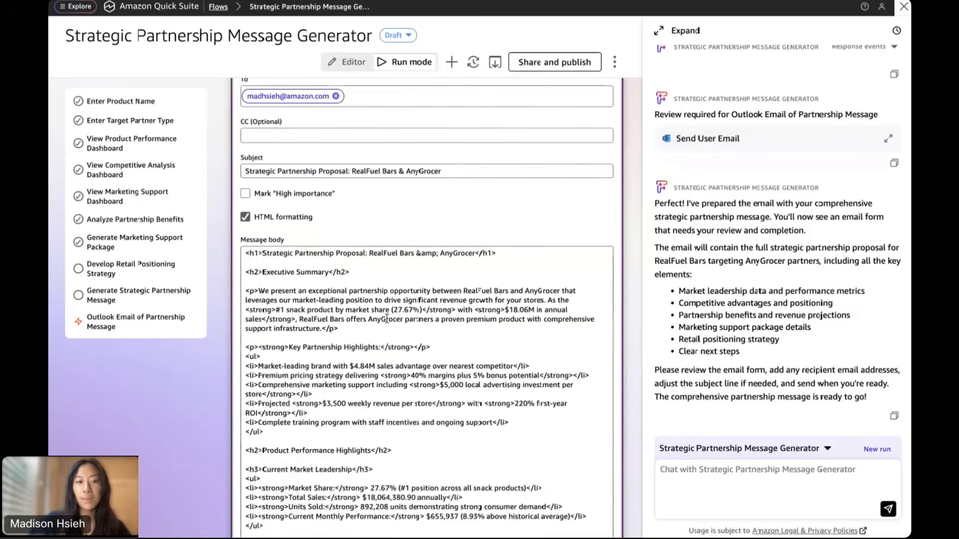
scroll(433, 217, down, 3)
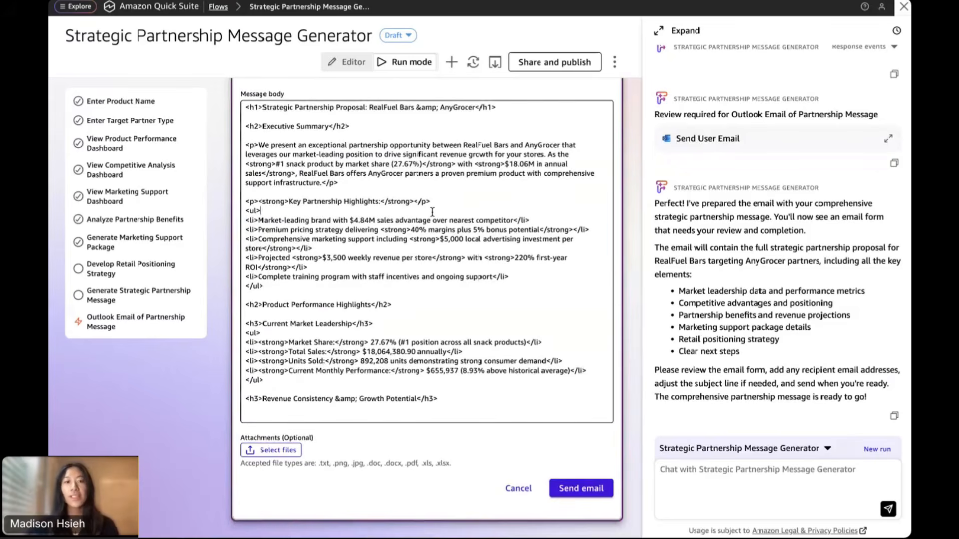
drag(432, 212, 299, 201)
click(298, 195)
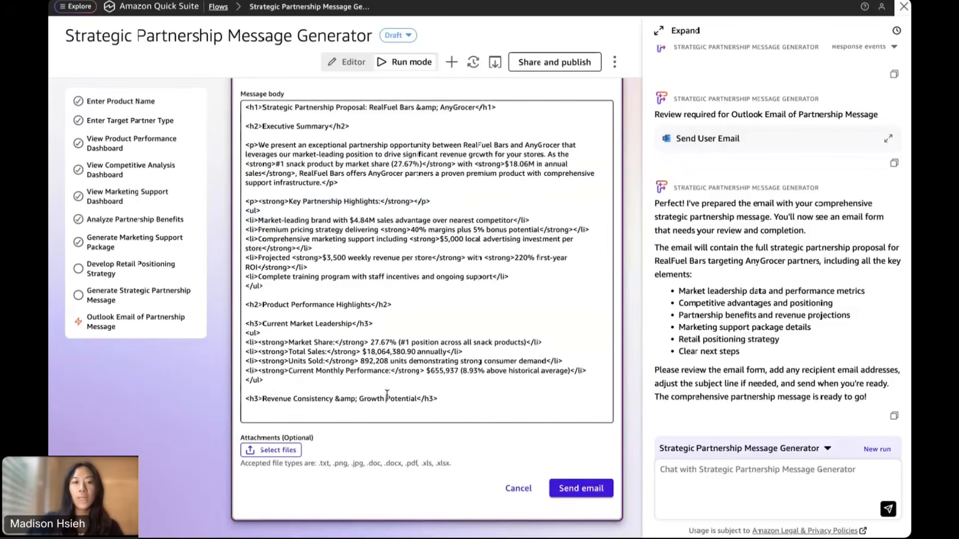
scroll(275, 185, up, 2)
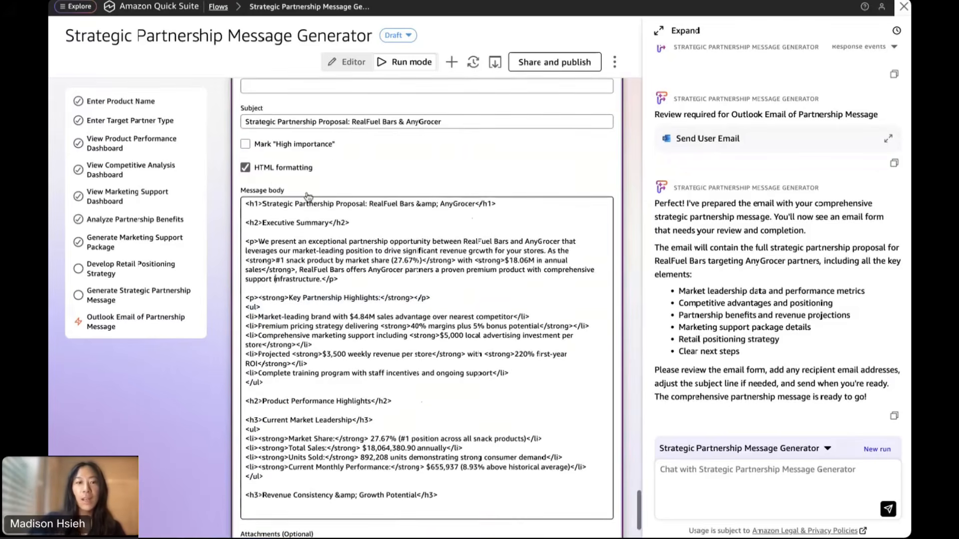
scroll(352, 239, down, 2)
scroll(378, 267, up, 2)
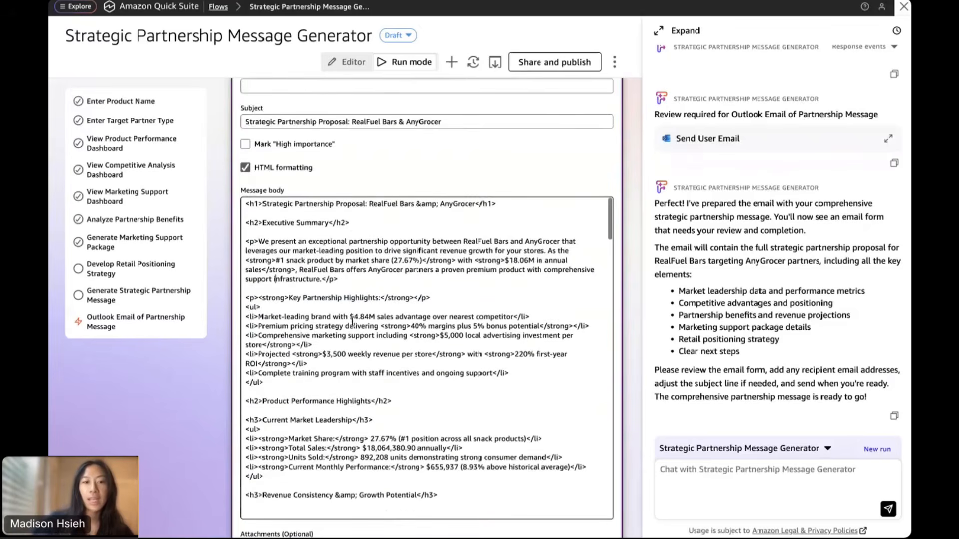
scroll(404, 186, down, 2)
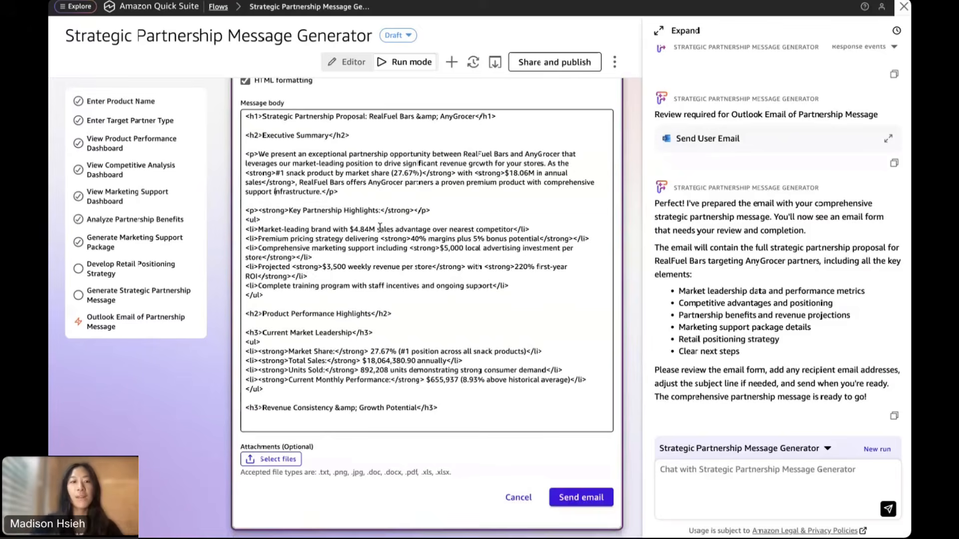
drag(258, 153, 307, 188)
click(332, 157)
scroll(338, 260, down, 10)
scroll(338, 260, down, 15)
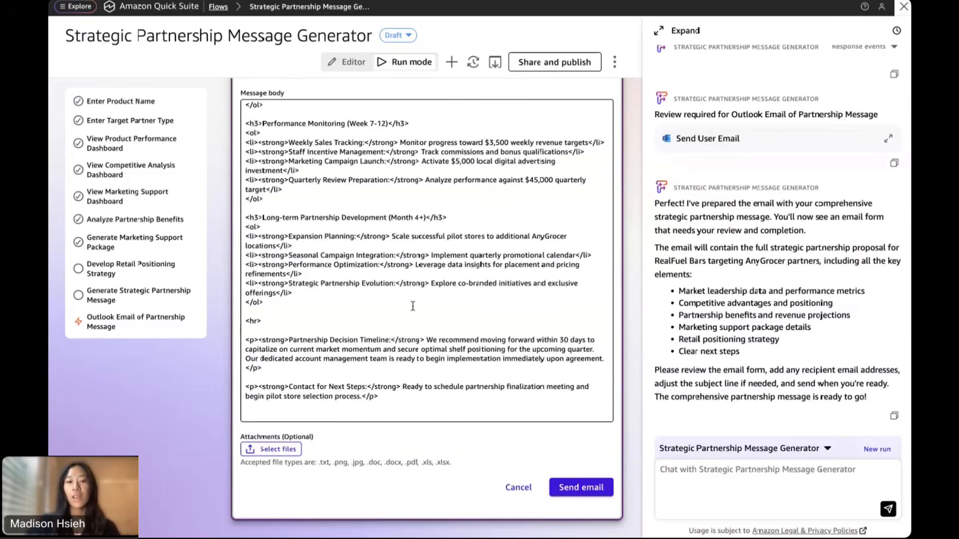
click(593, 492)
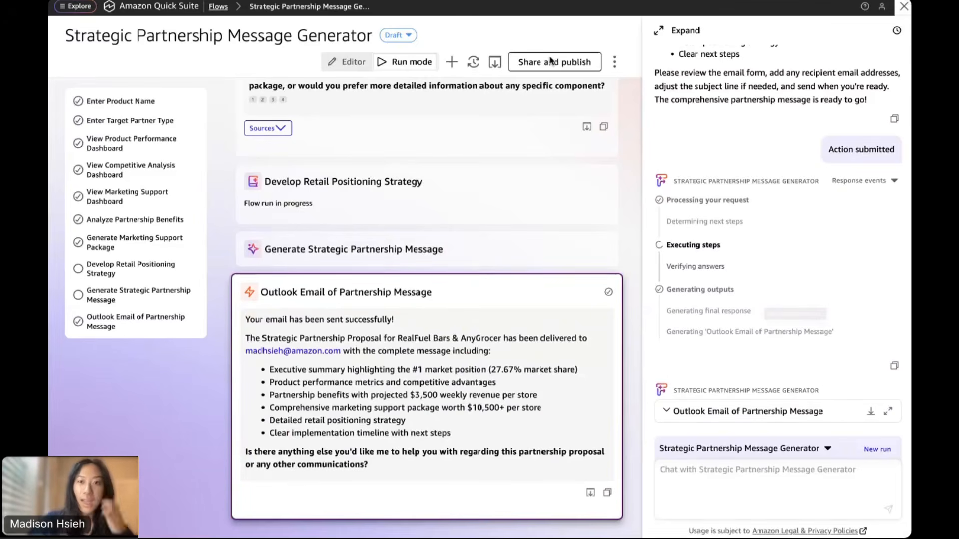
Switch to Outlook to see the delivered partnership proposal email
key(ctrl+Tab)
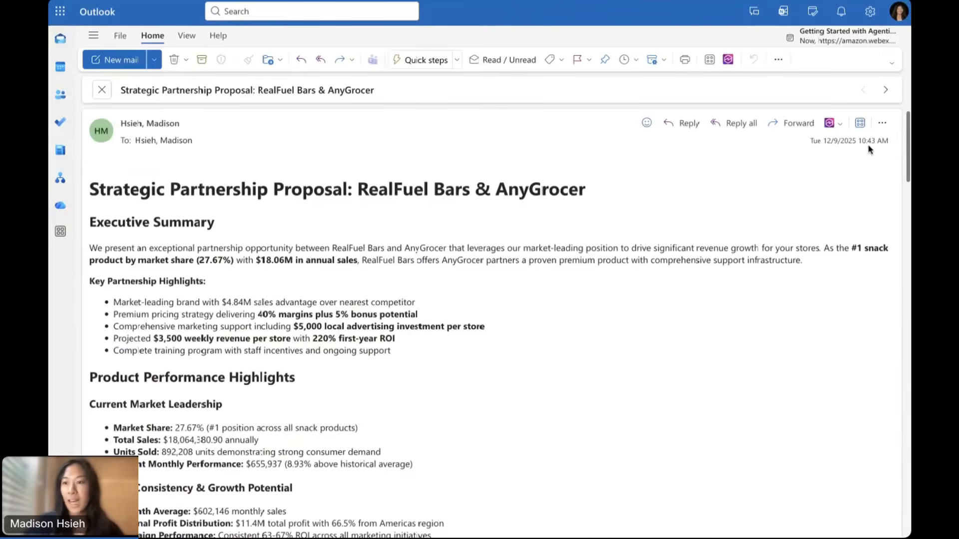
scroll(524, 335, down, 2)
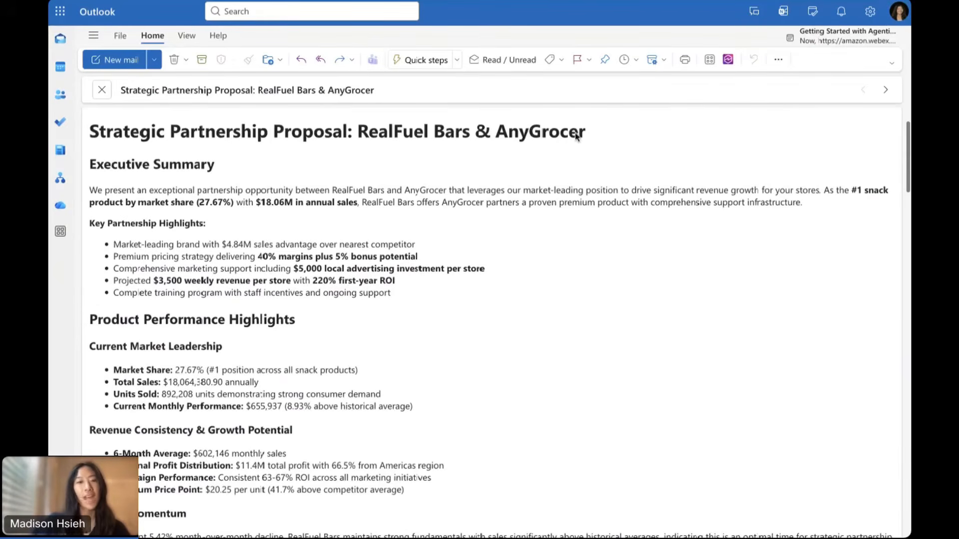
scroll(438, 313, down, 3)
scroll(439, 313, up, 1)
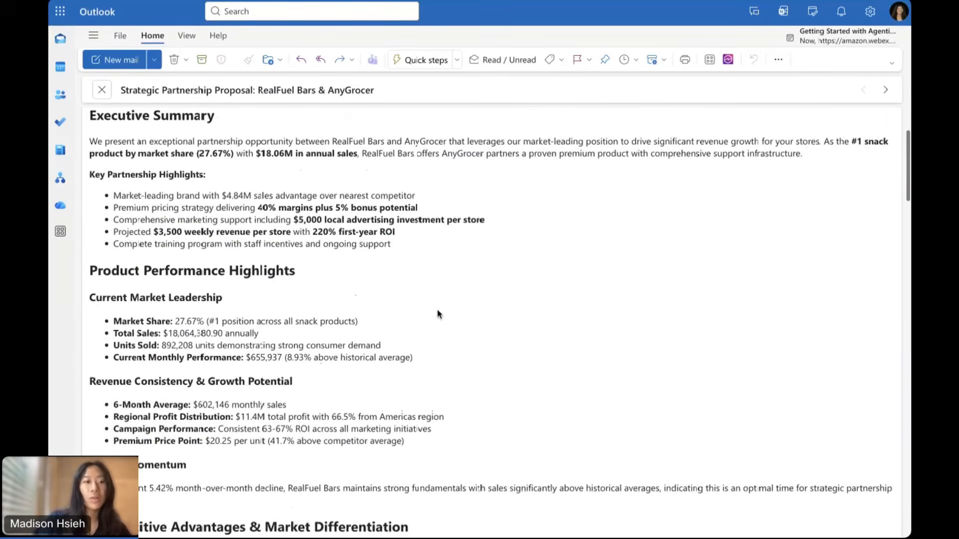
scroll(438, 313, down, 5)
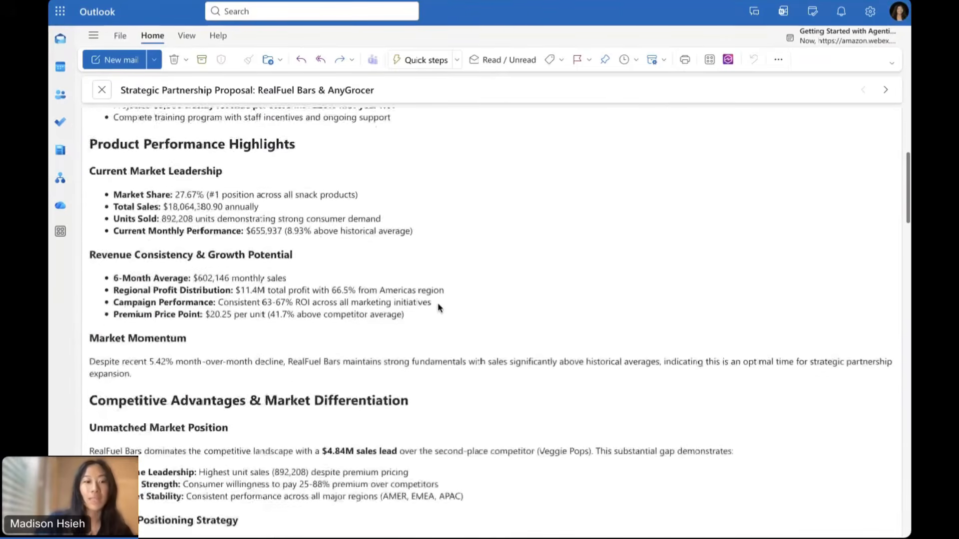
scroll(439, 307, down, 7)
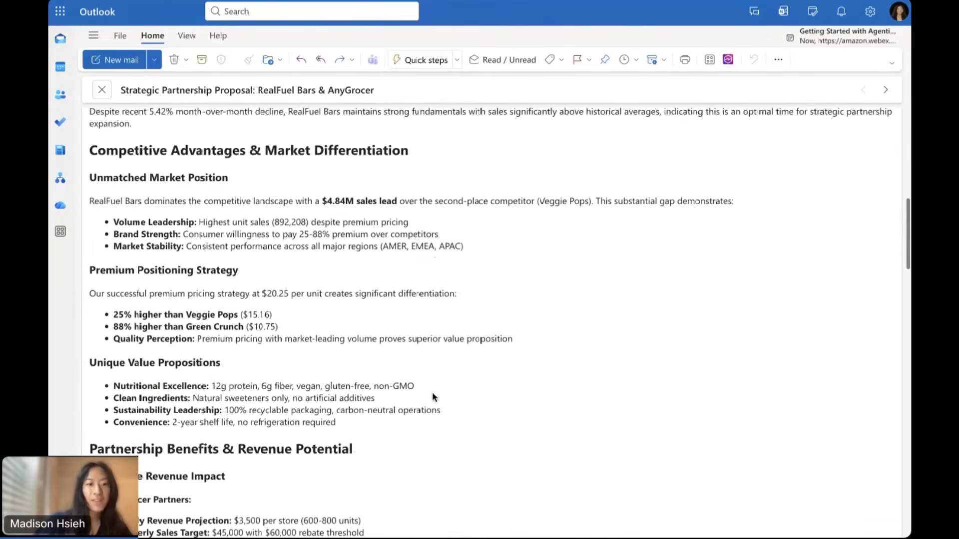
scroll(391, 358, down, 17)
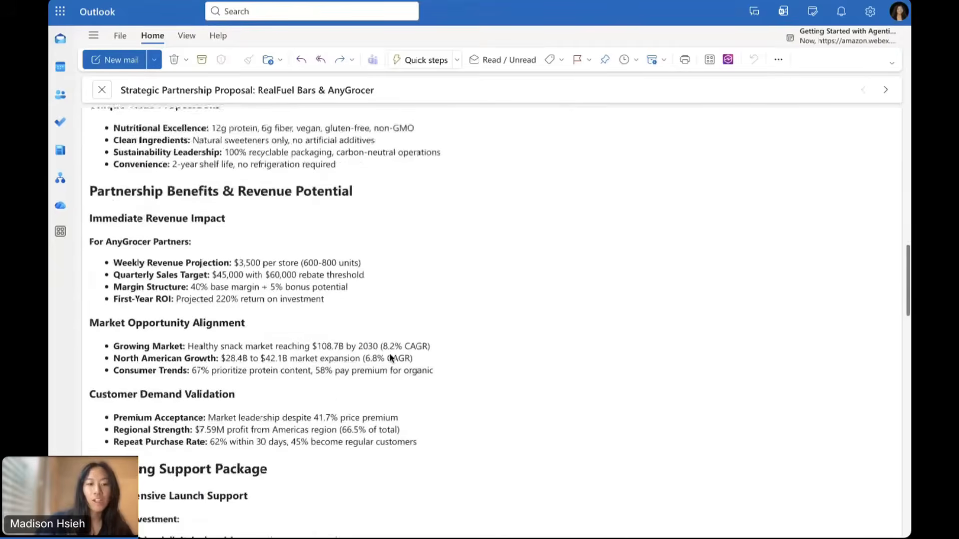
scroll(392, 343, down, 14)
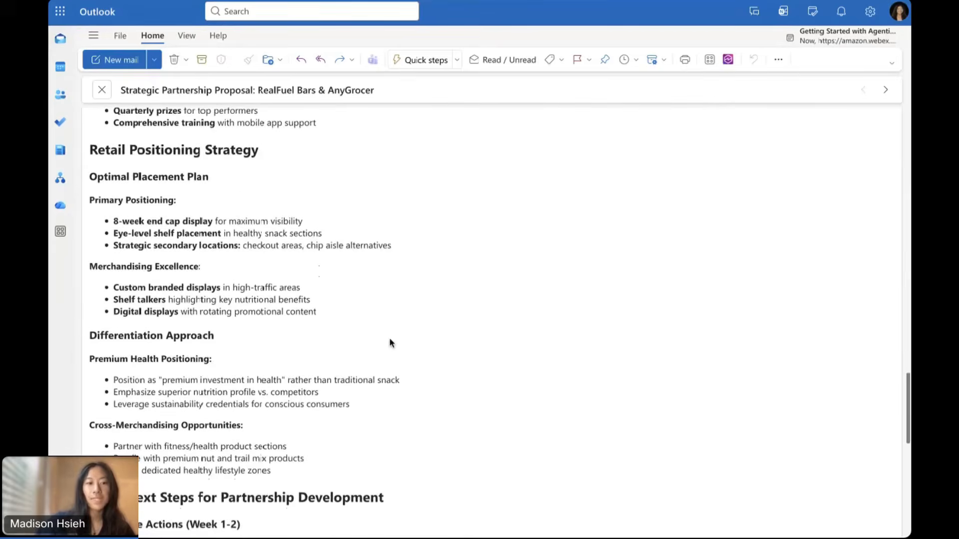
scroll(389, 335, down, 10)
scroll(389, 334, down, 2)
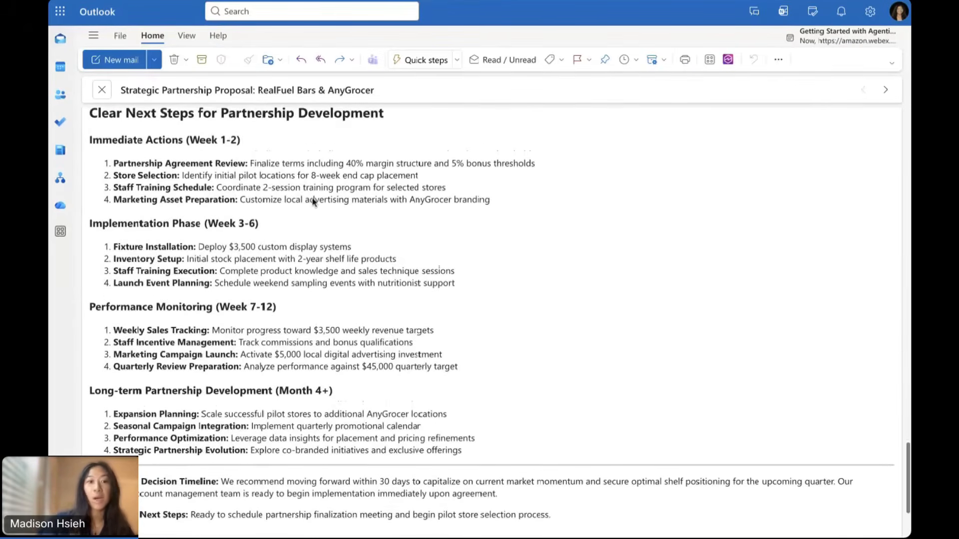
scroll(371, 337, down, 3)
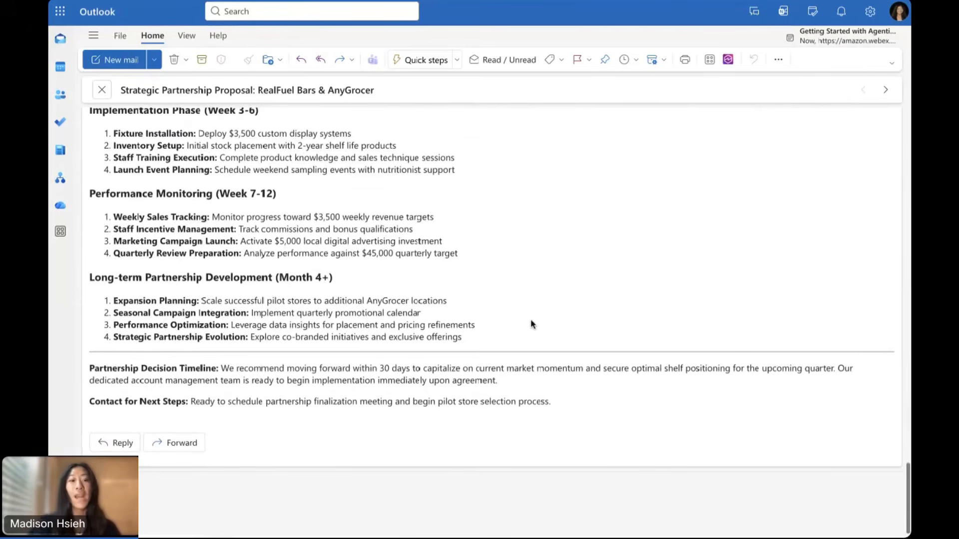
scroll(532, 323, up, 20)
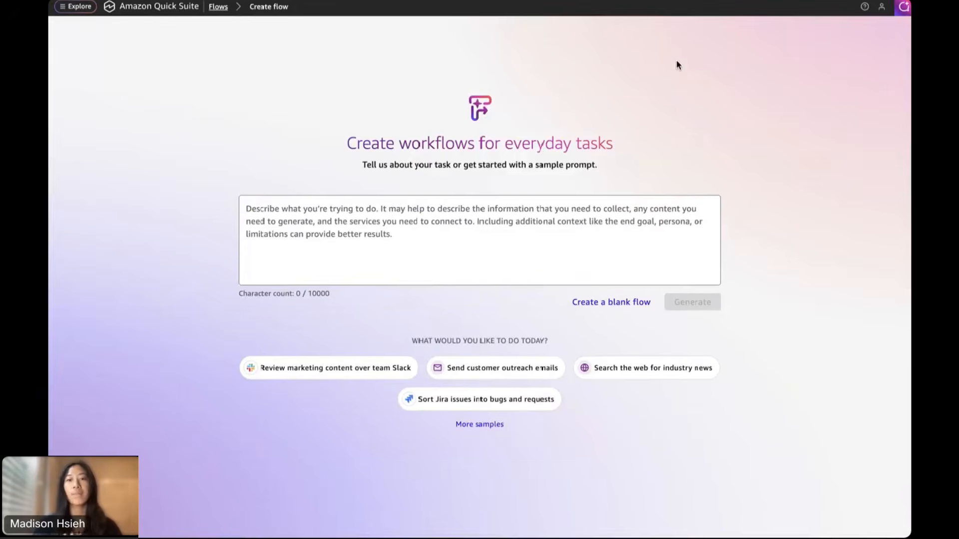
Paste the weekly 2-hour Sales Team Update reminder flow description into the prompt and generate it
click(524, 213)
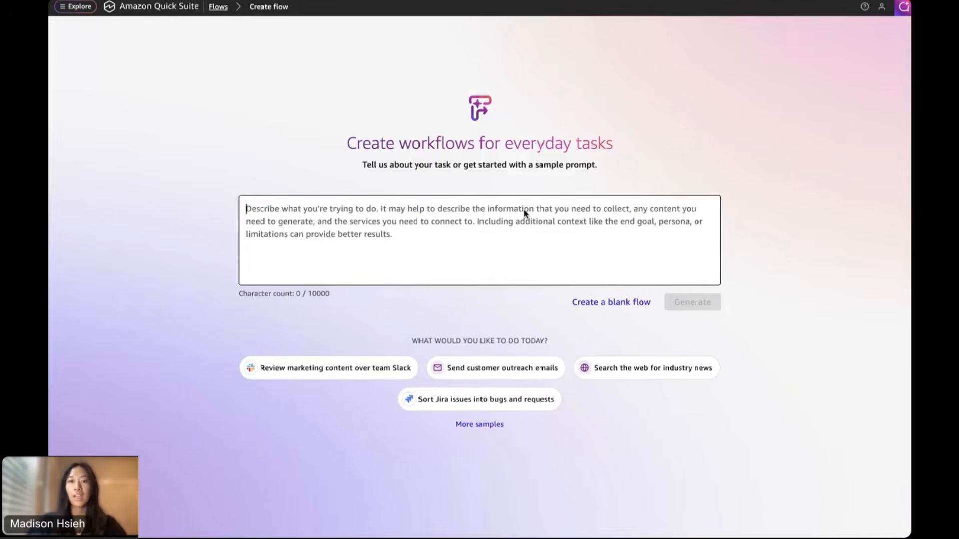
key(ctrl+v)
scroll(442, 240, up, 3)
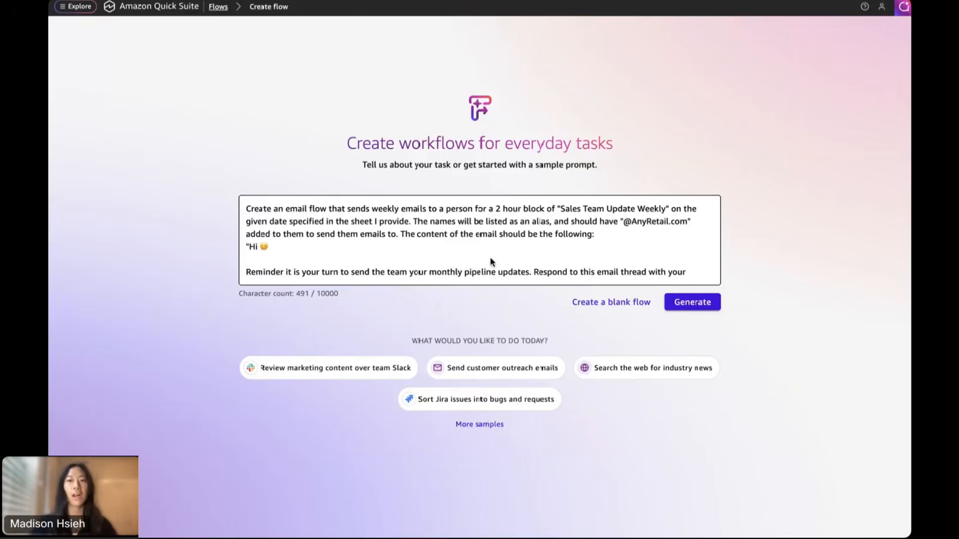
scroll(489, 257, down, 1)
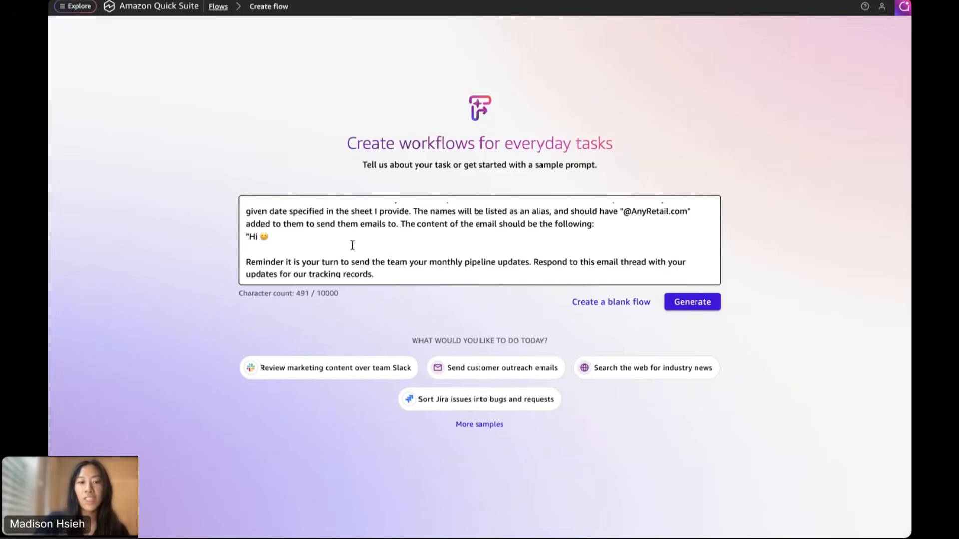
scroll(352, 246, down, 2)
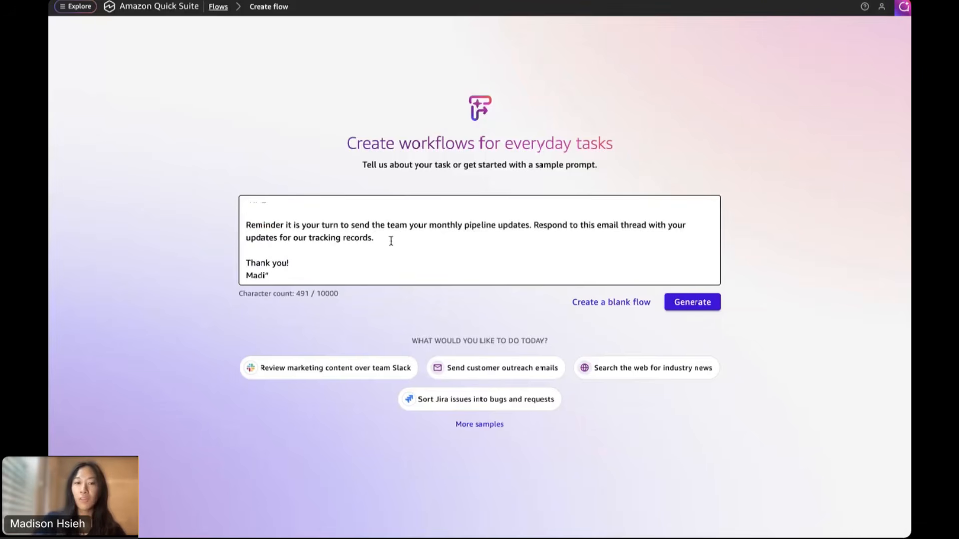
scroll(391, 241, down, 1)
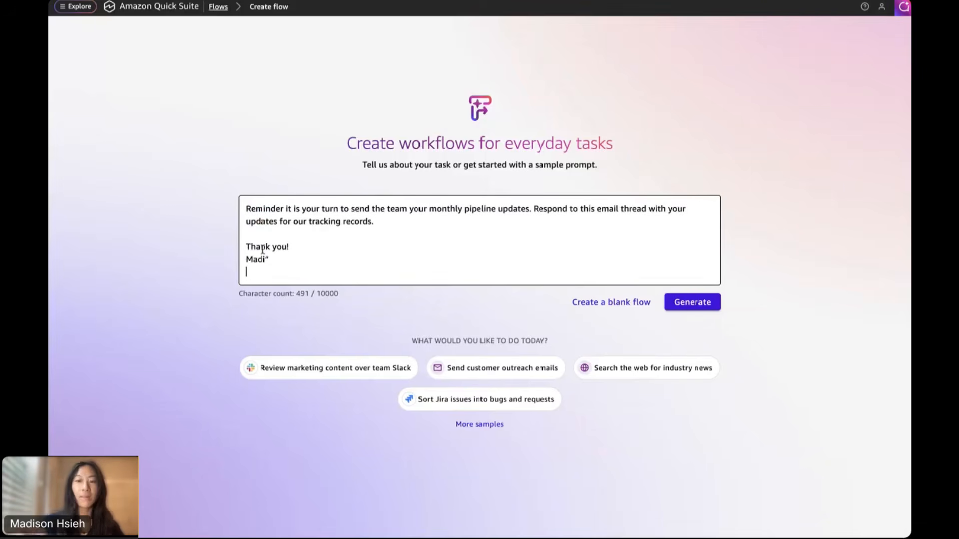
click(693, 302)
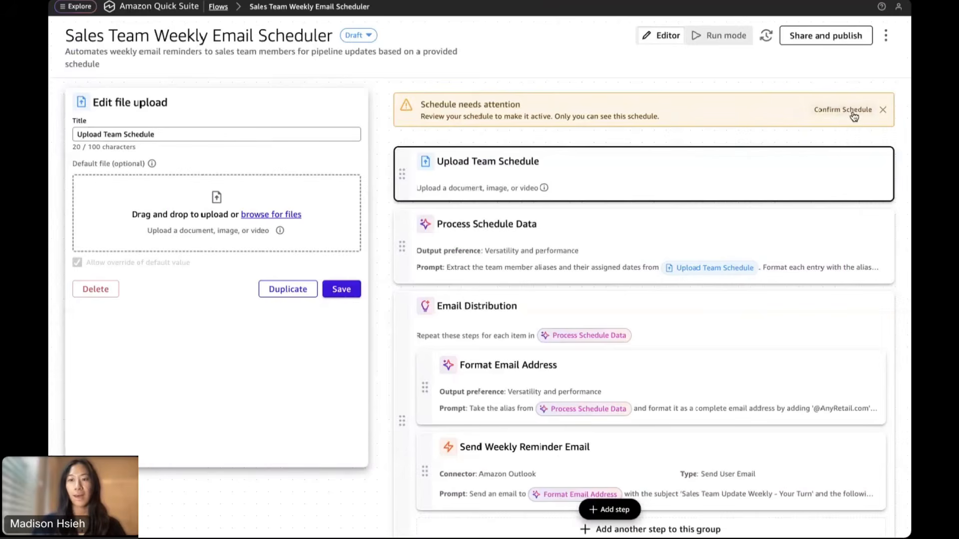
Dismiss the 'Schedule needs attention' banner and open the Process Schedule Data step's settings
click(883, 111)
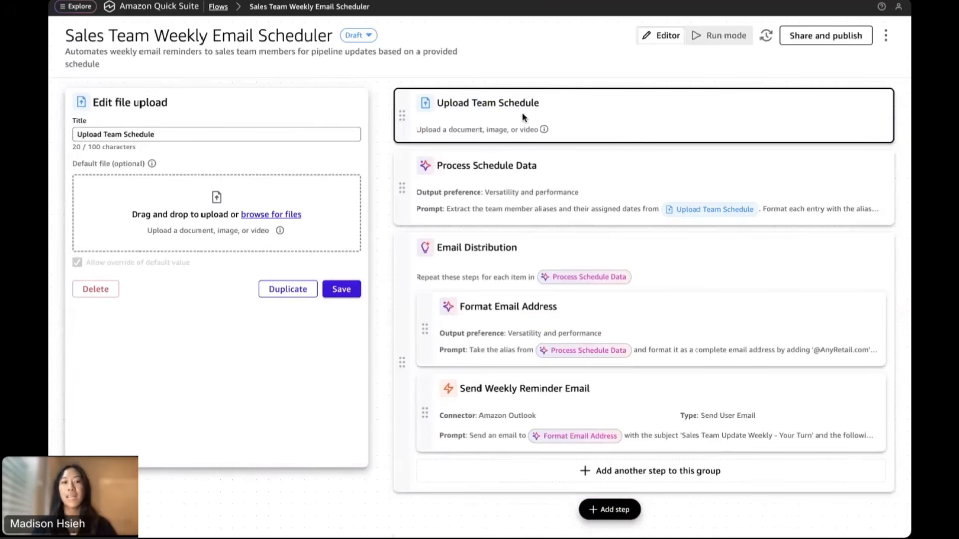
click(508, 186)
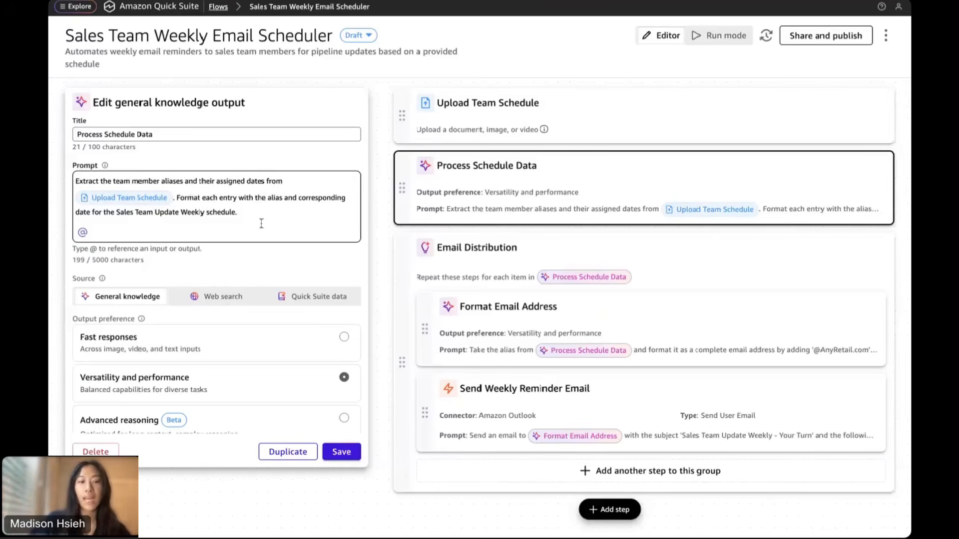
Check the Process Schedule Data source and output options, then switch to the Email Distribution group
scroll(237, 237, down, 1)
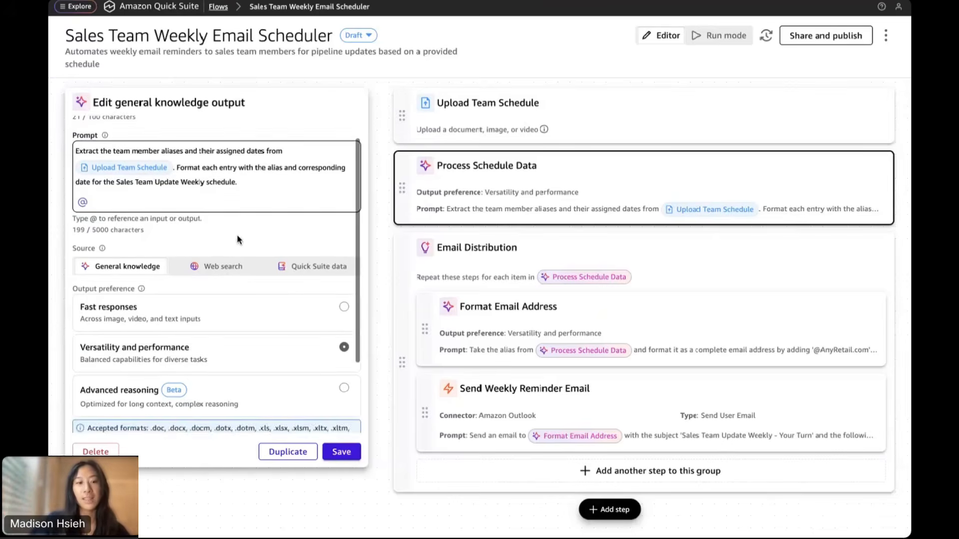
scroll(238, 239, up, 1)
scroll(237, 239, down, 3)
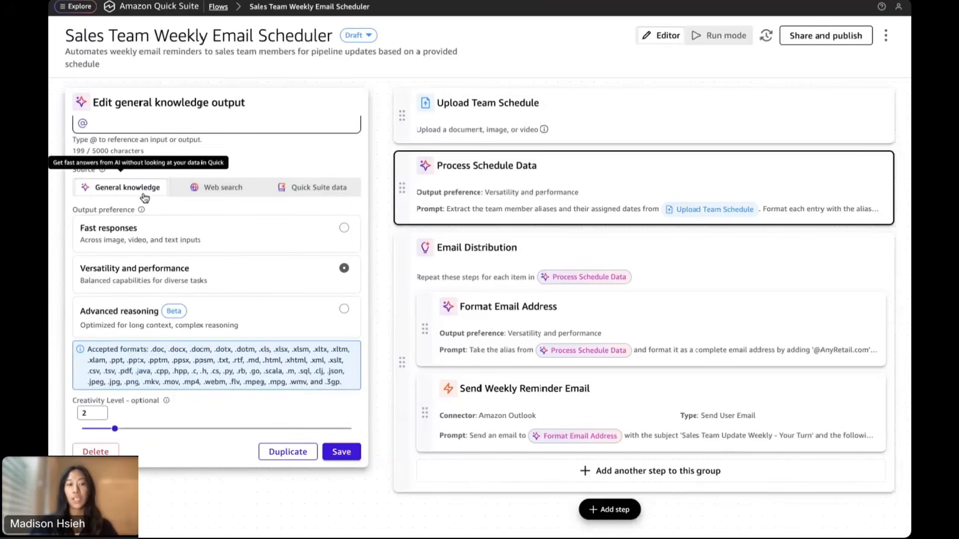
scroll(253, 306, up, 3)
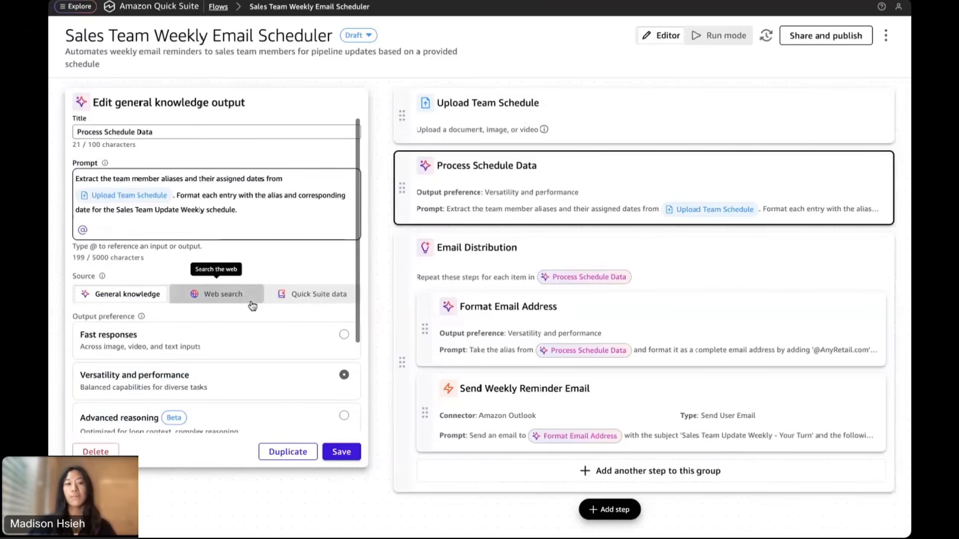
click(484, 260)
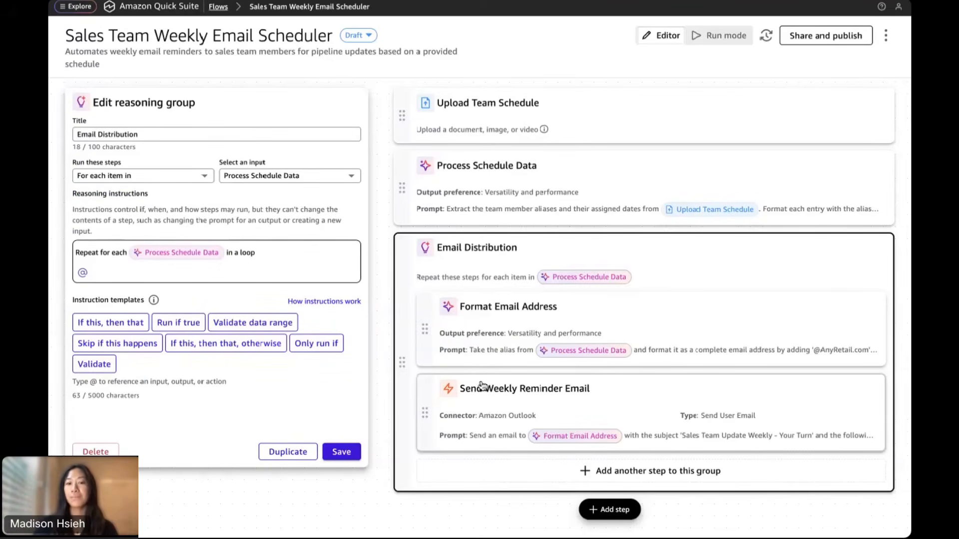
click(503, 322)
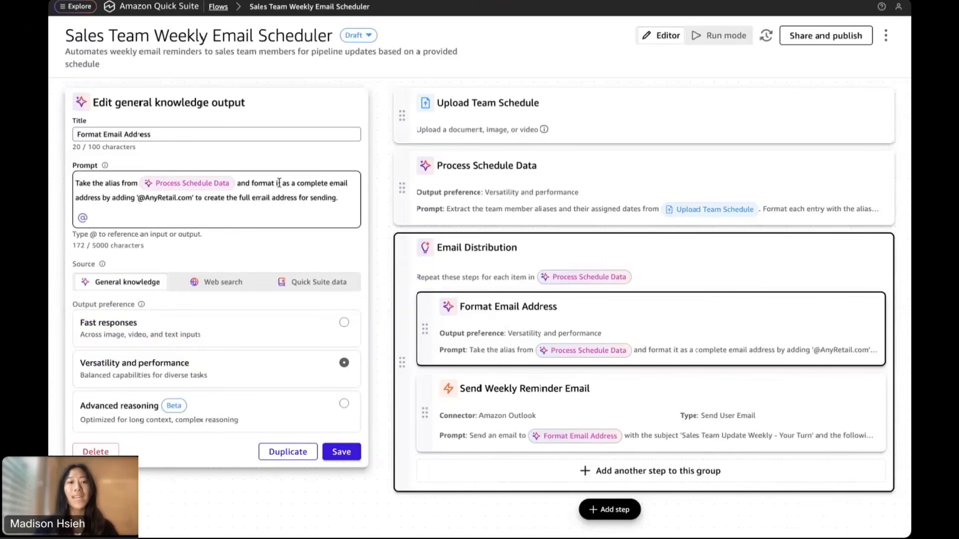
drag(194, 199, 136, 206)
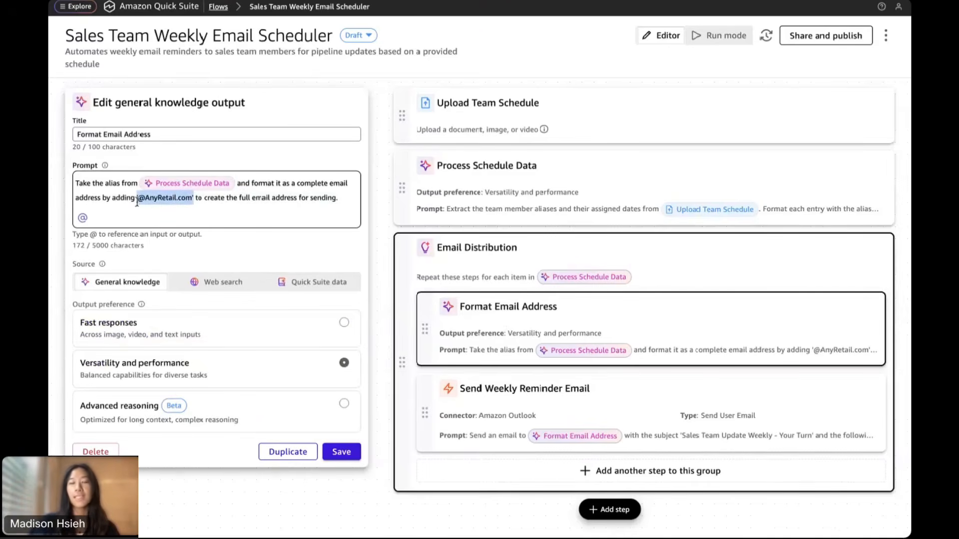
click(217, 209)
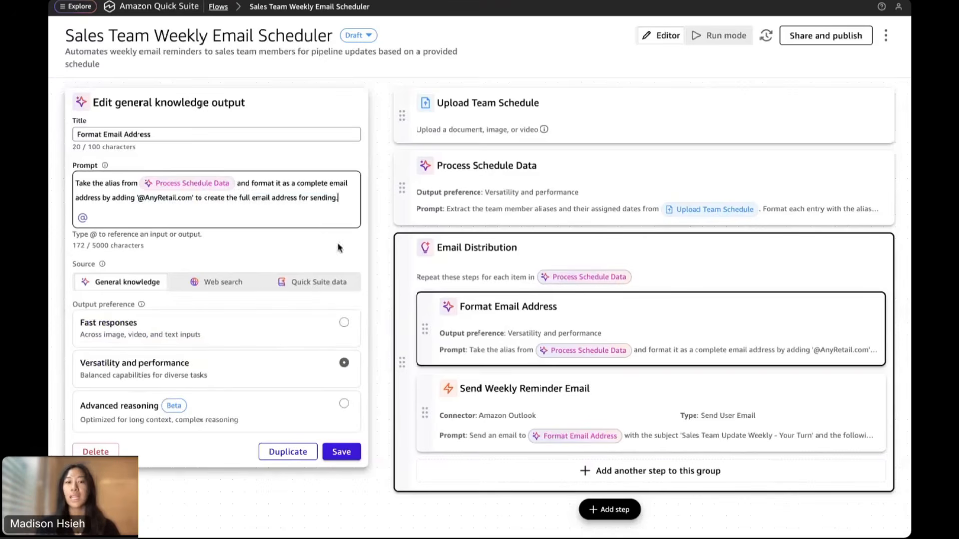
scroll(203, 349, down, 1)
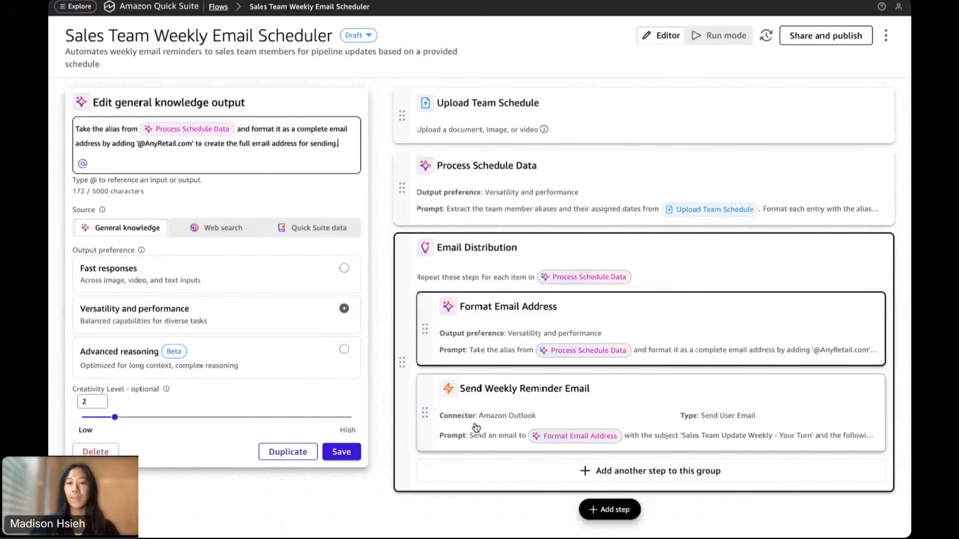
Review the Send Weekly Reminder Email prompt's message body and subject
click(526, 403)
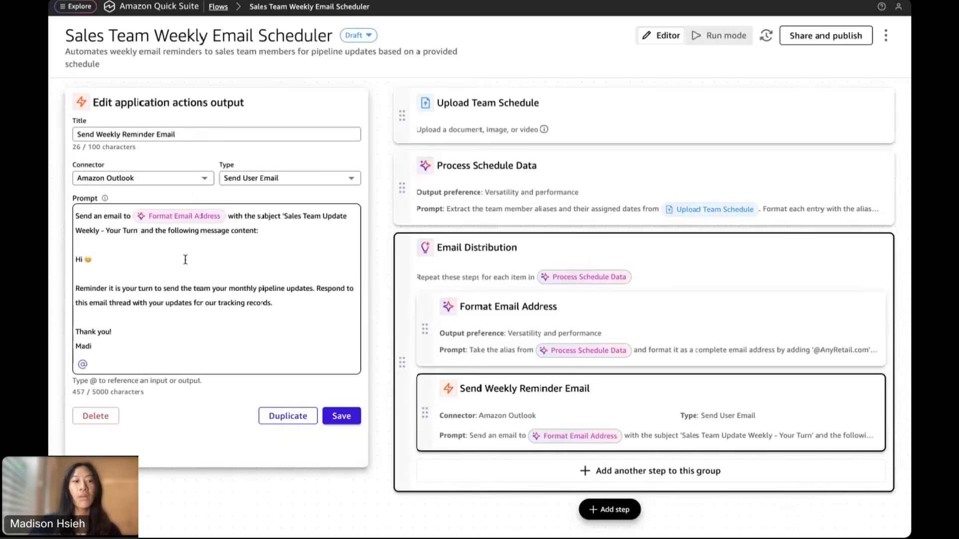
scroll(184, 259, down, 2)
drag(110, 327, 73, 242)
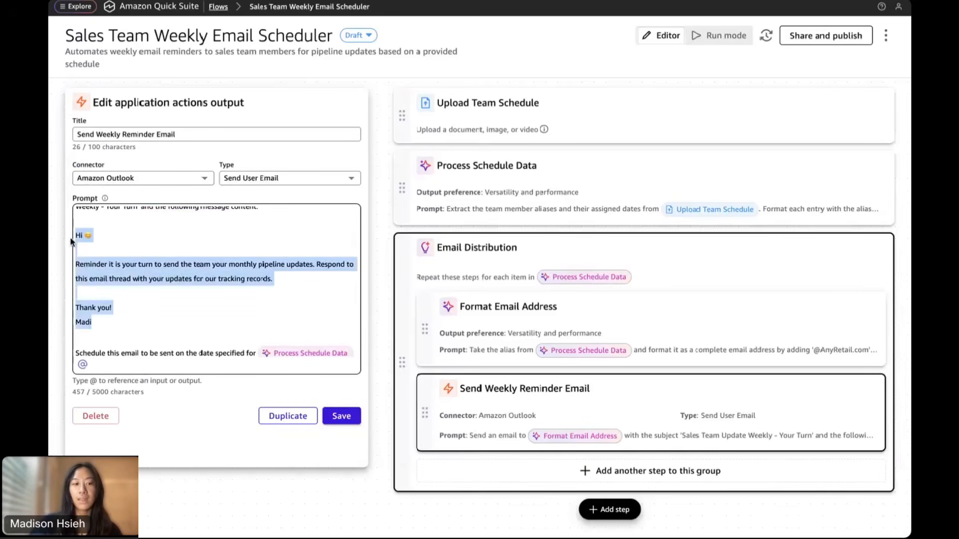
click(167, 255)
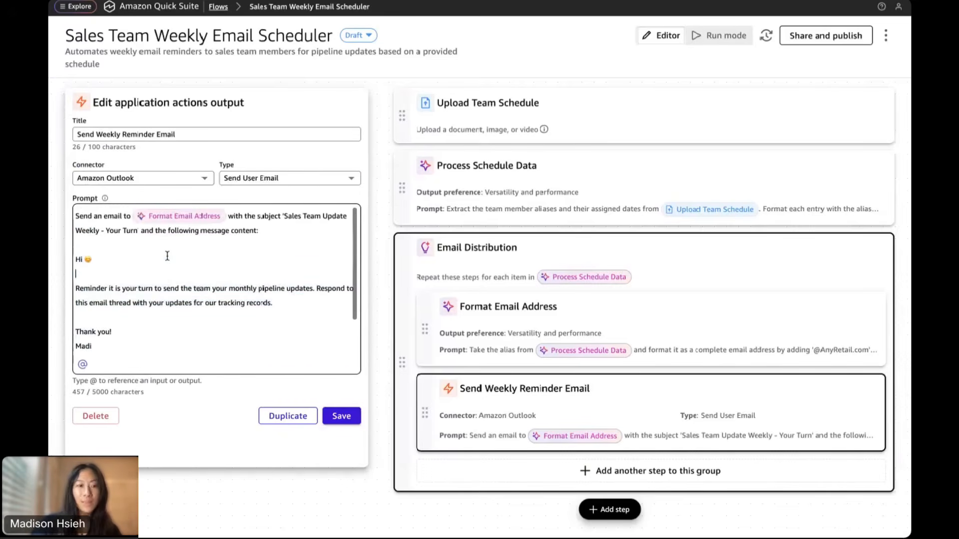
scroll(167, 256, down, 3)
scroll(168, 256, up, 3)
drag(284, 216, 140, 235)
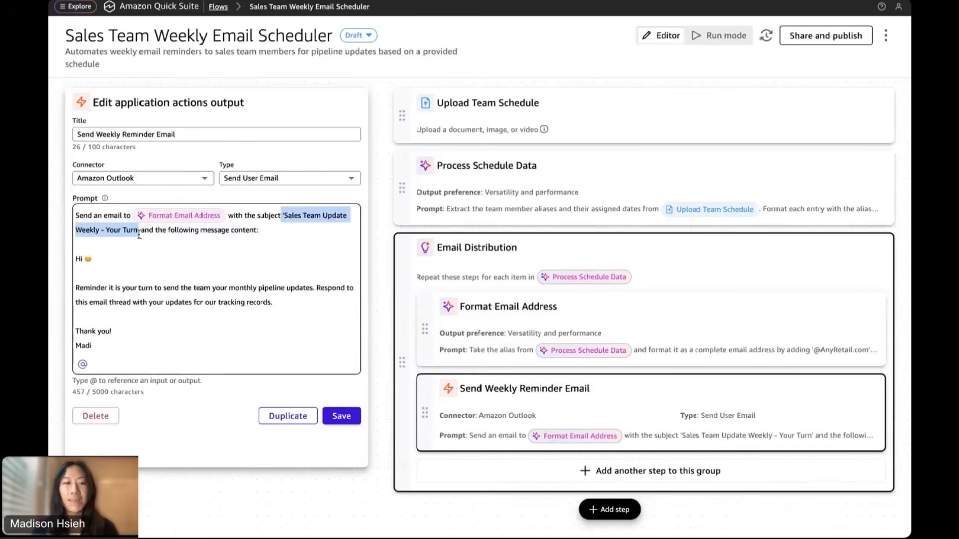
click(169, 275)
Check the 2 hour scheduling instruction, then return to the Email Distribution group settings
scroll(195, 295, down, 2)
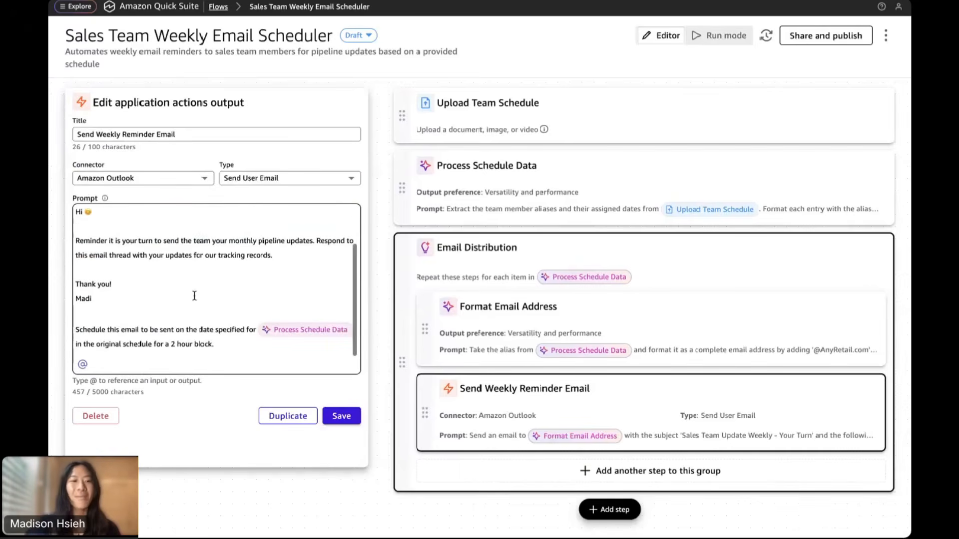
drag(244, 344, 71, 330)
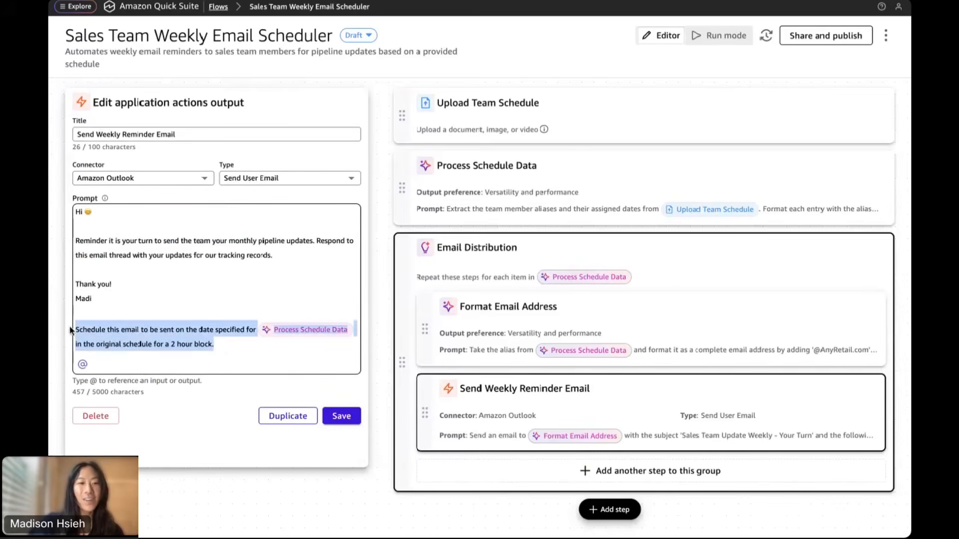
click(240, 353)
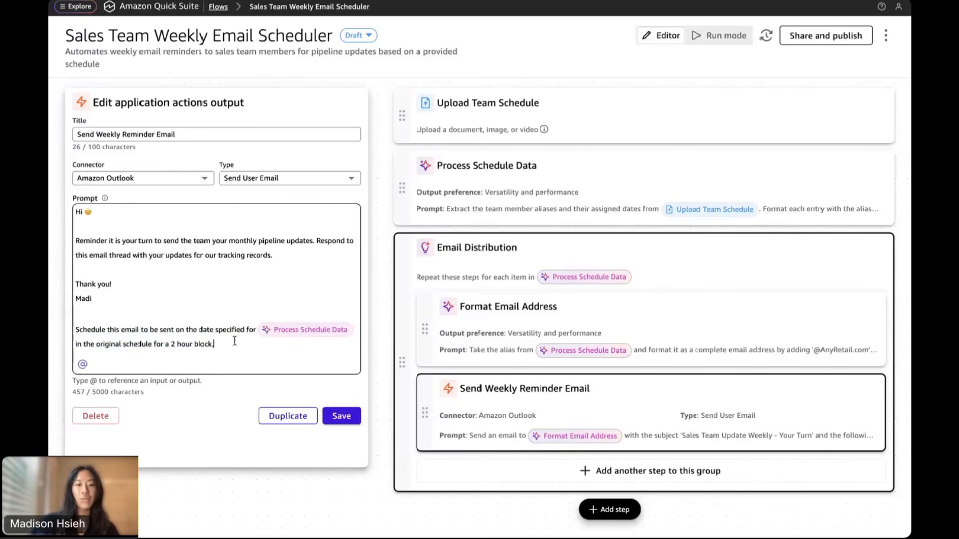
click(529, 256)
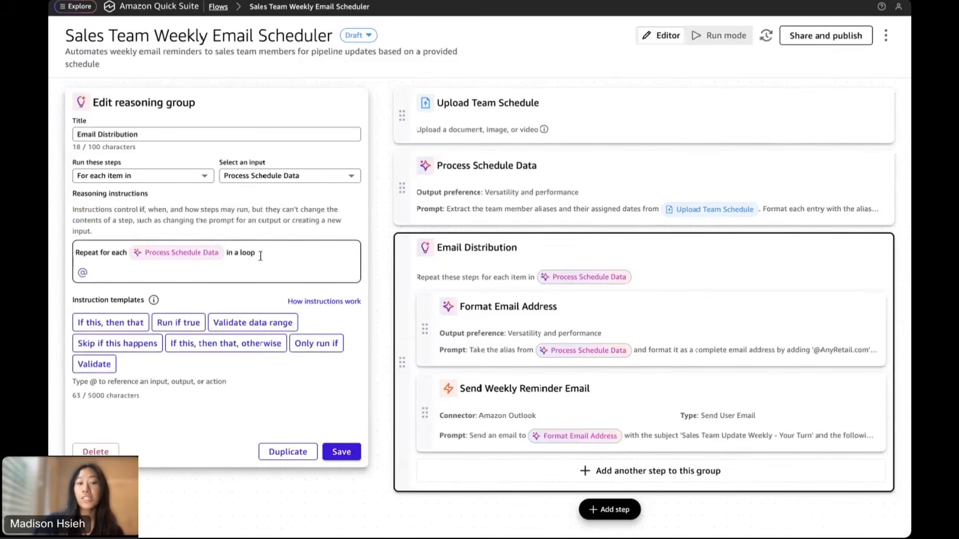
Reopen the Send Weekly Reminder Email step and list its available Outlook action types
click(500, 418)
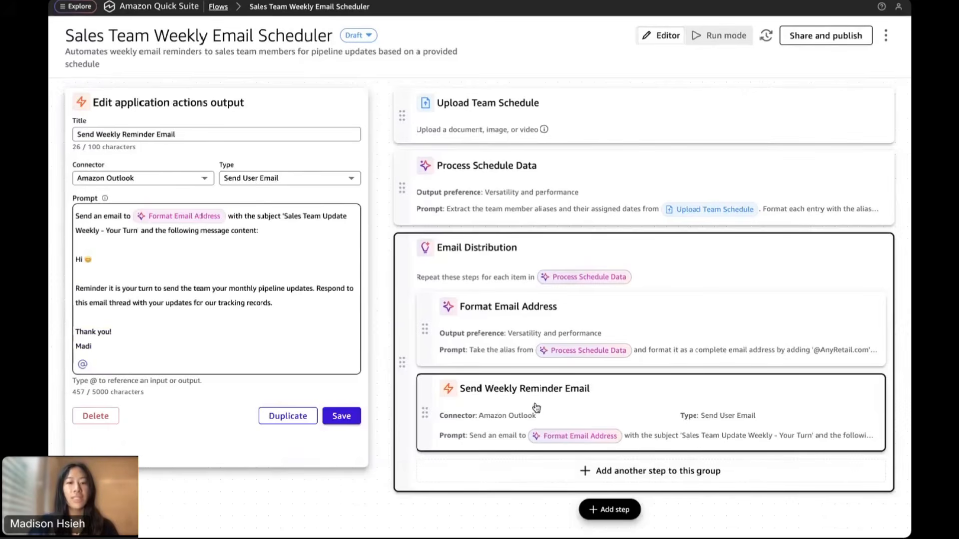
click(332, 185)
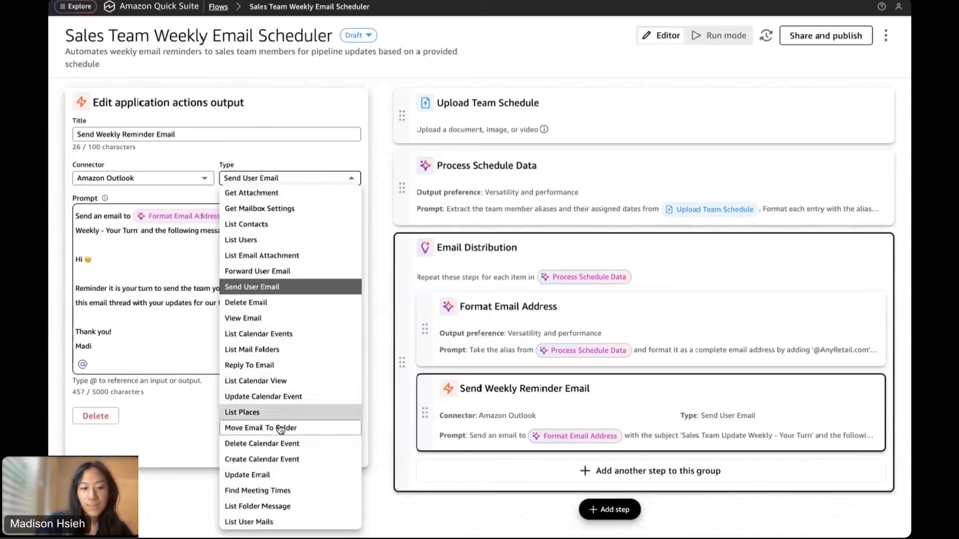
Switch the step to Create Calendar Event, retitle it 'Send Weekly Reminder Calendar Event', and save
click(267, 460)
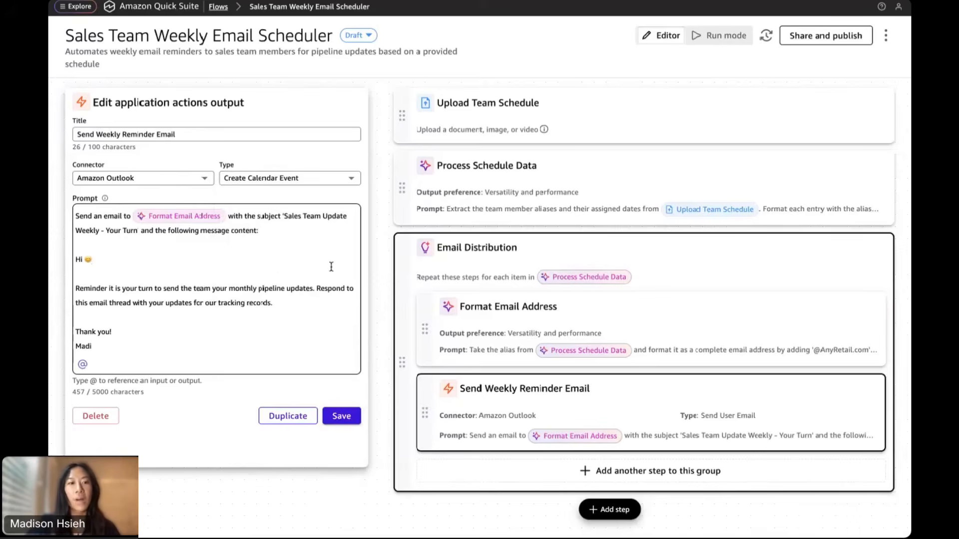
click(180, 134)
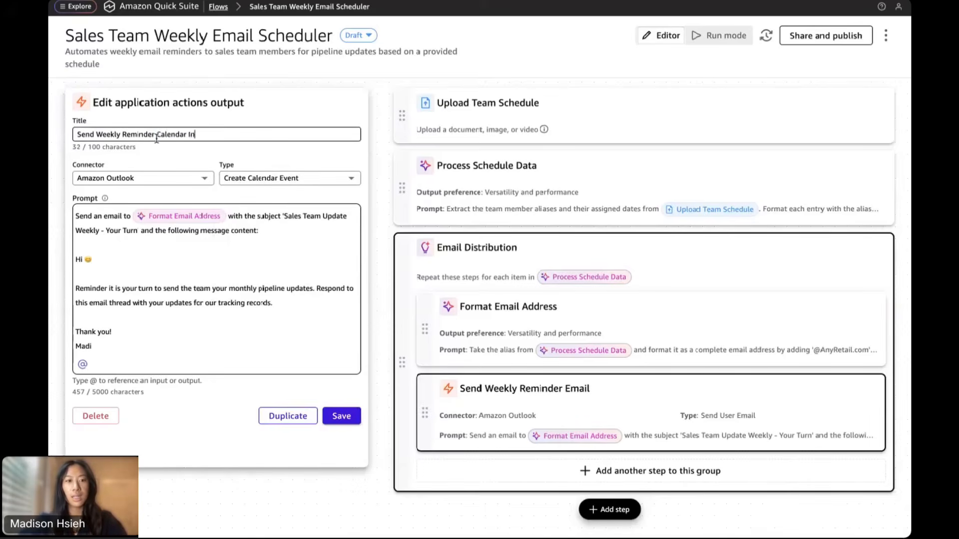
click(347, 421)
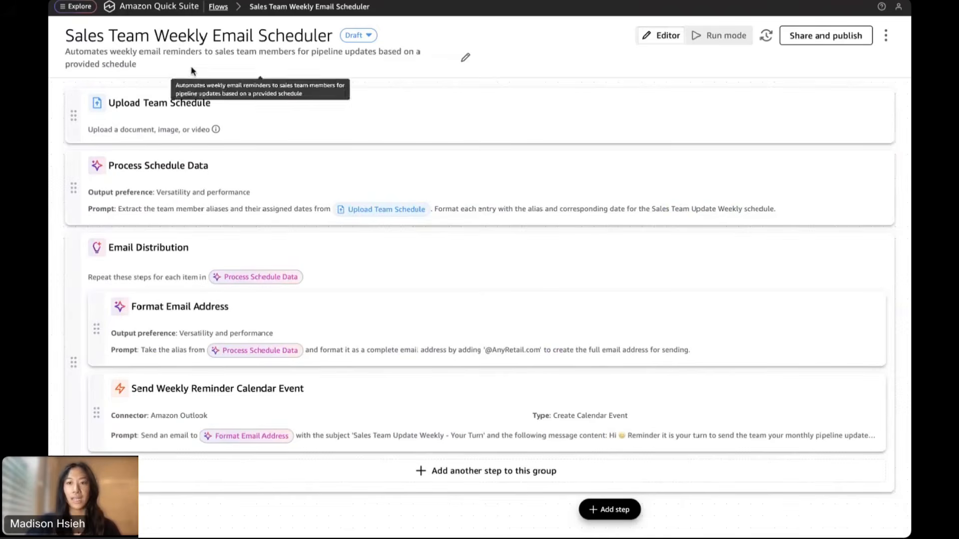
Run the flow on Sales Schedule.xlsx from the datasets/AnyRetailSnacks folder
click(716, 38)
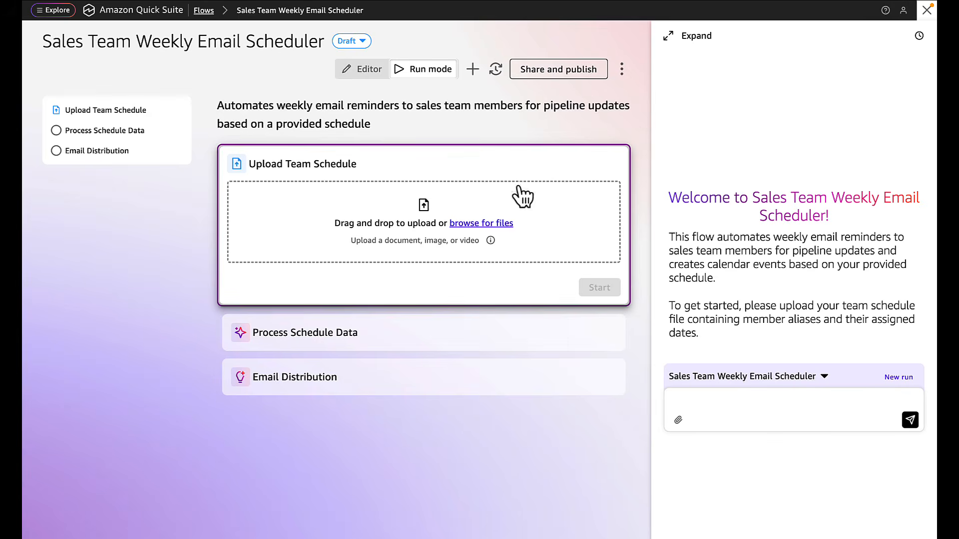
click(490, 225)
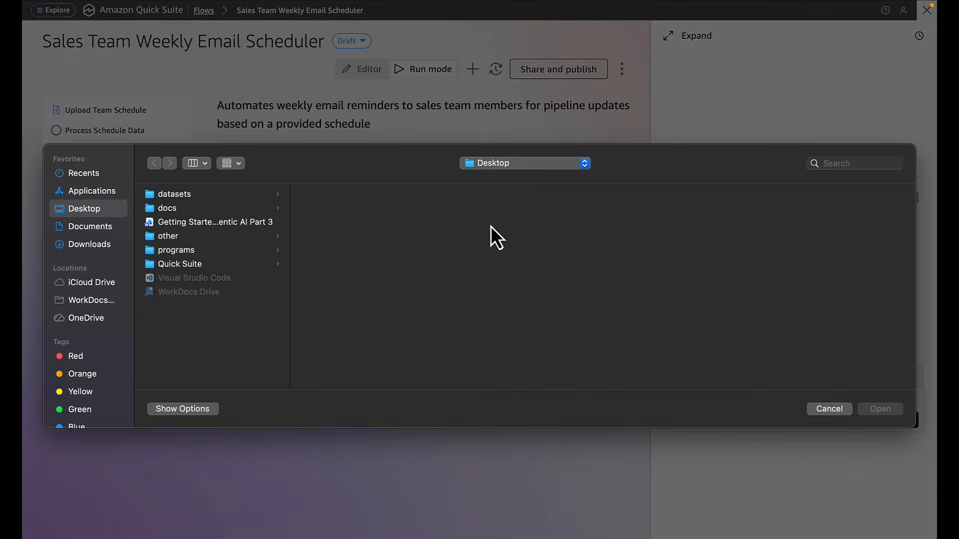
click(187, 196)
click(369, 198)
scroll(532, 313, down, 3)
click(496, 348)
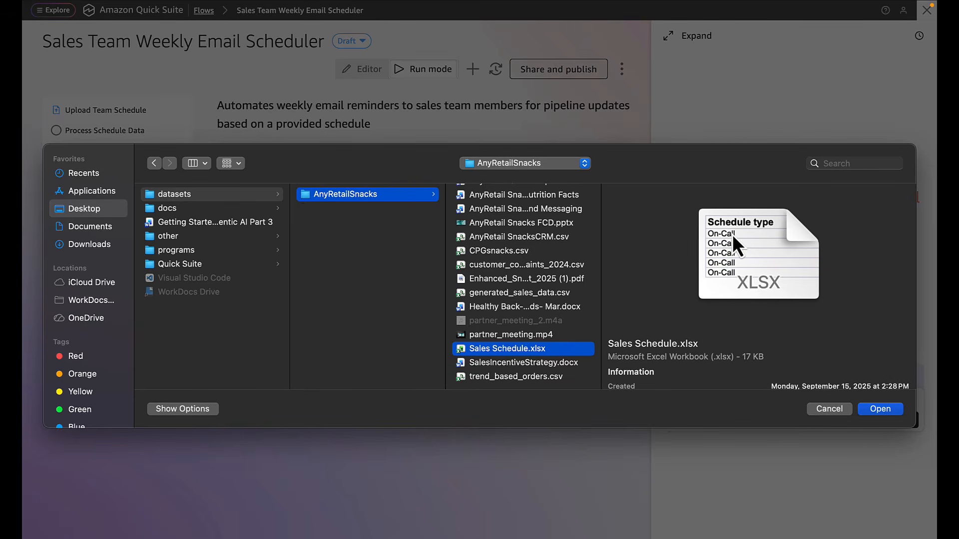
key(Return)
click(608, 229)
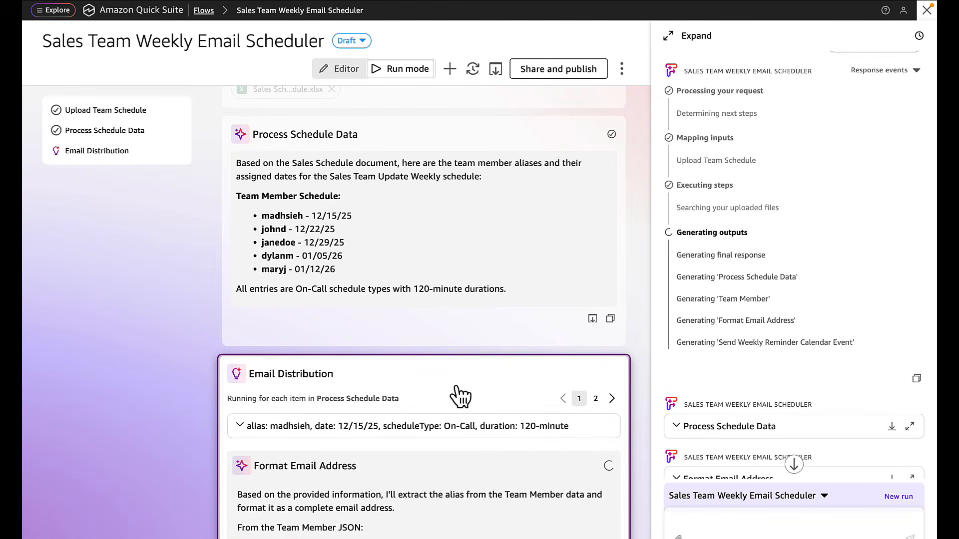
Scroll down to watch the five members listed and the first email address formatted
scroll(455, 396, down, 3)
scroll(459, 396, down, 2)
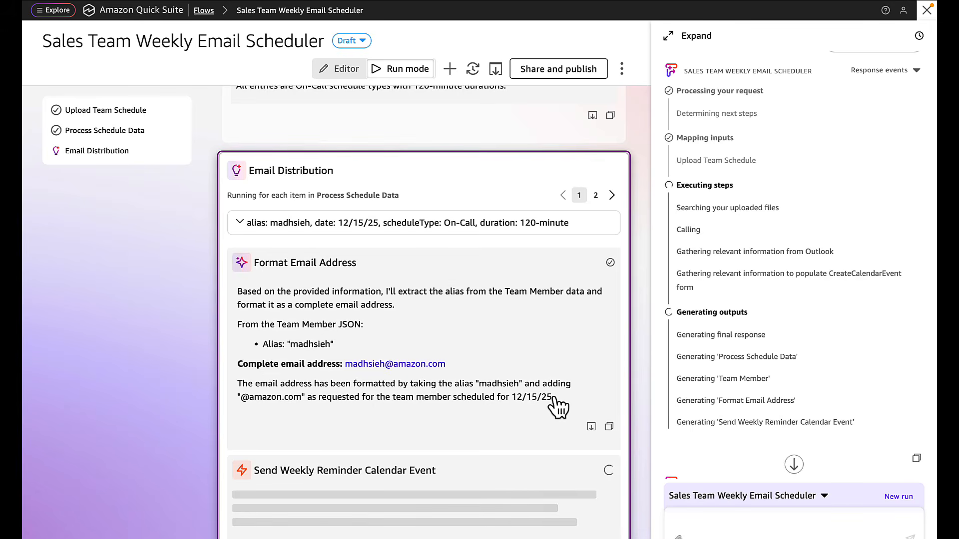
scroll(798, 340, down, 5)
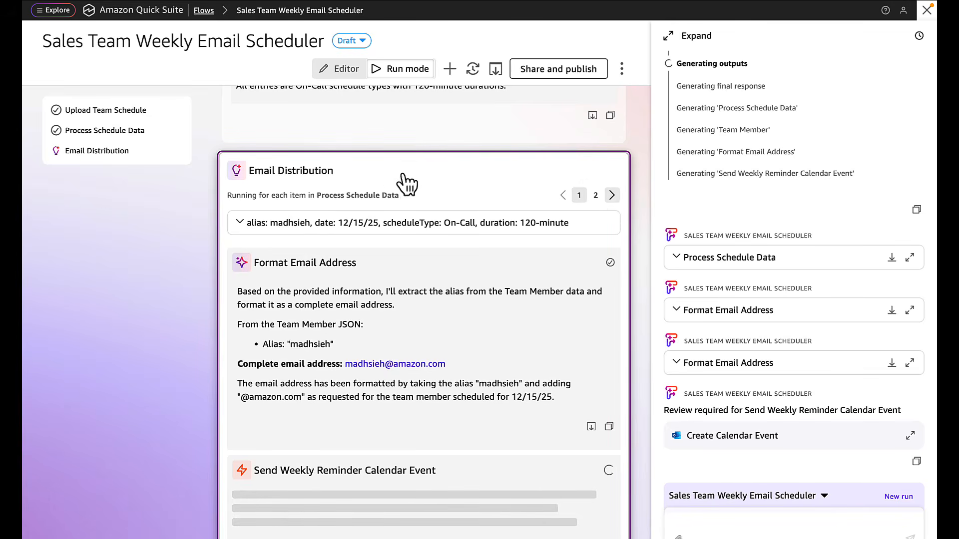
scroll(403, 180, up, 6)
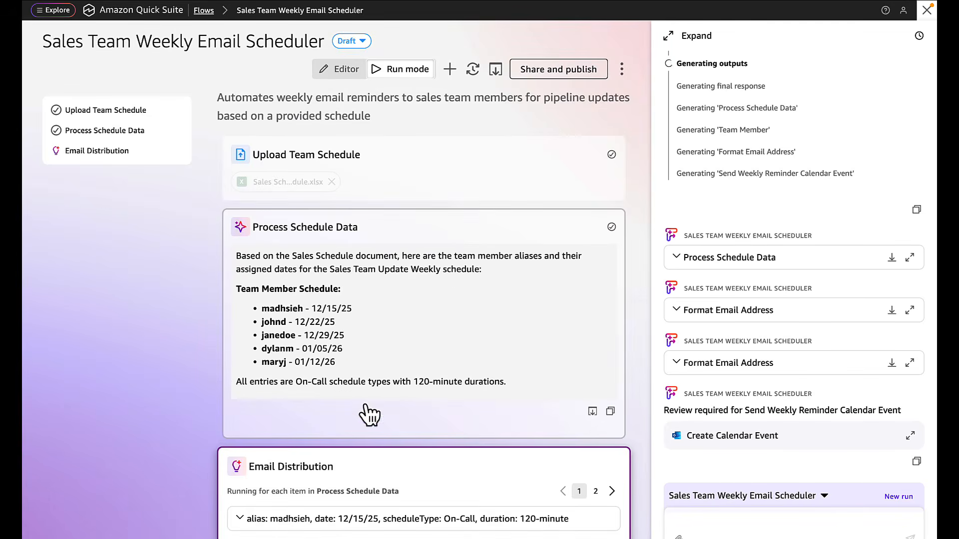
scroll(369, 413, down, 6)
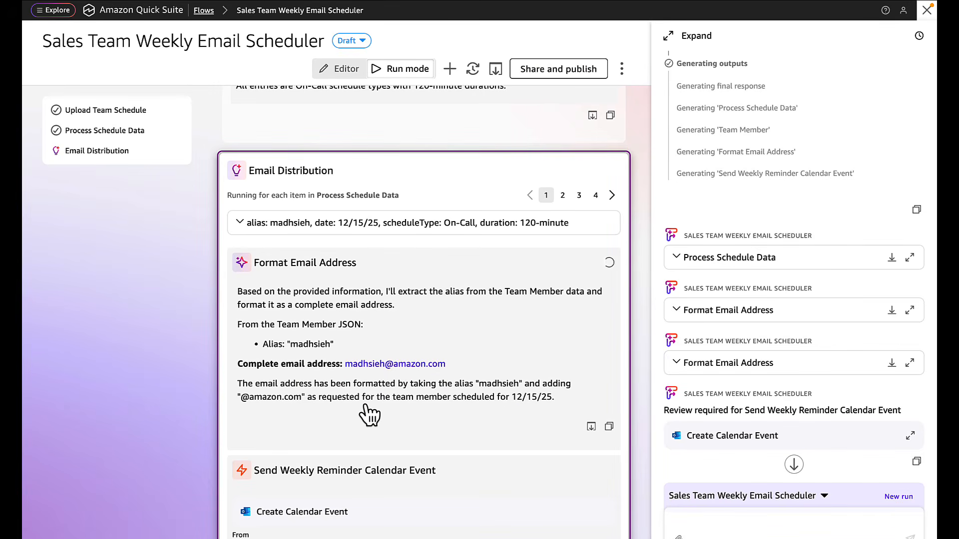
scroll(369, 414, down, 2)
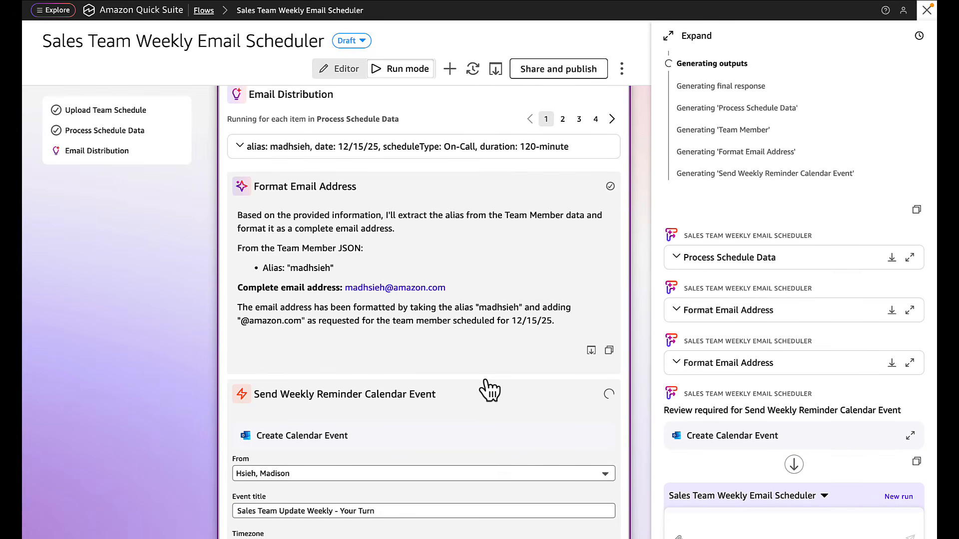
scroll(486, 382, down, 1)
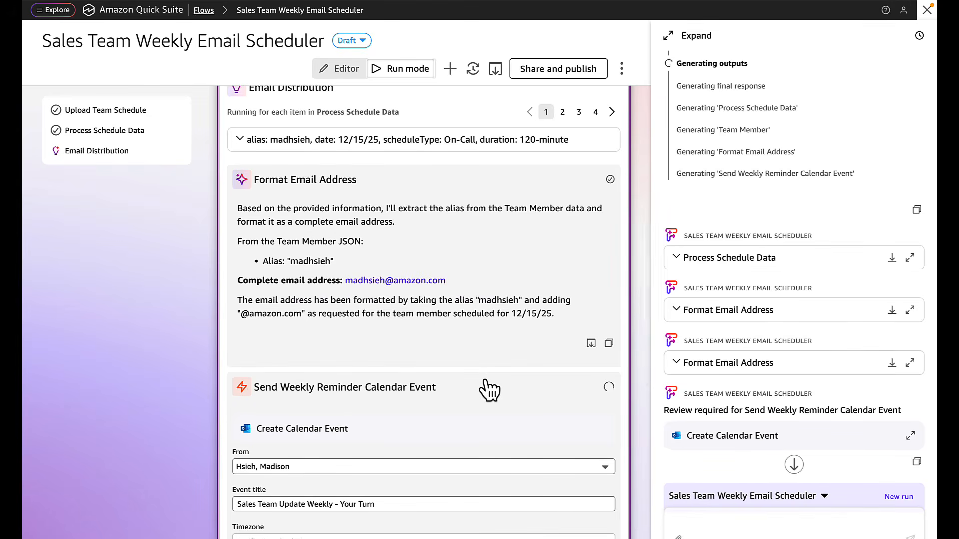
scroll(487, 384, down, 6)
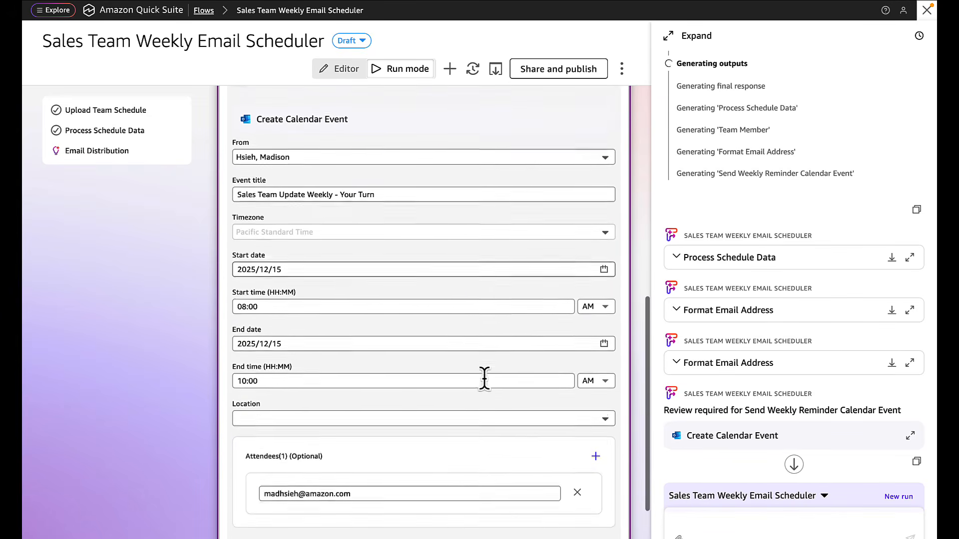
scroll(485, 378, down, 1)
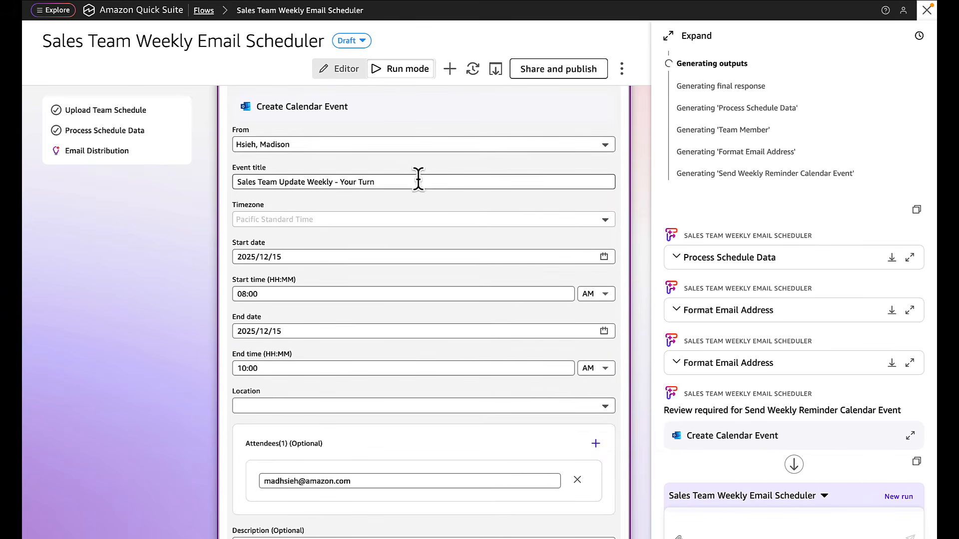
drag(418, 181, 202, 195)
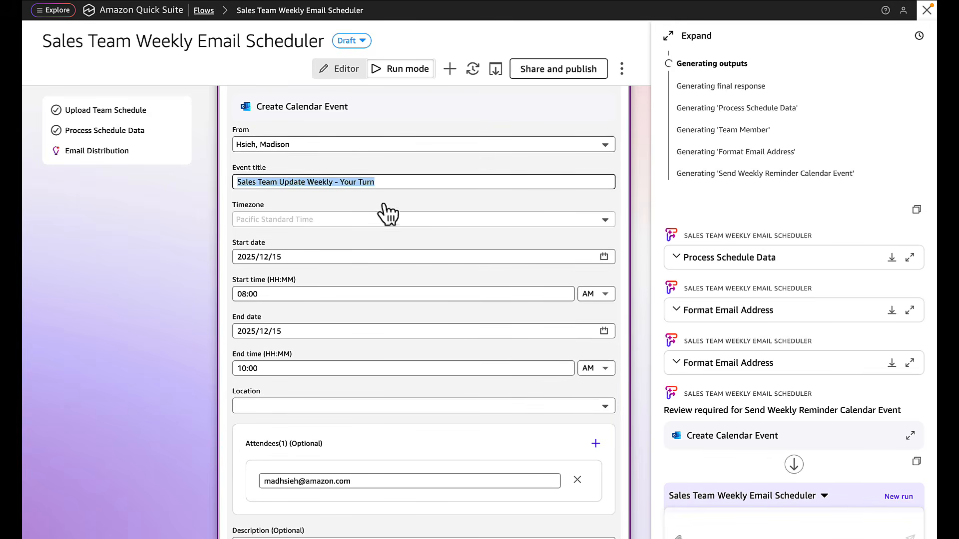
click(386, 181)
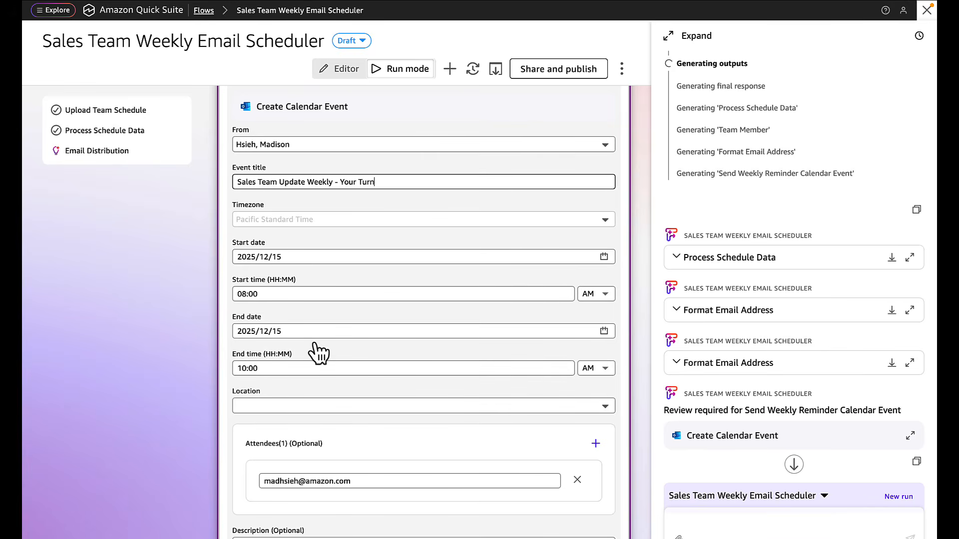
scroll(317, 349, down, 3)
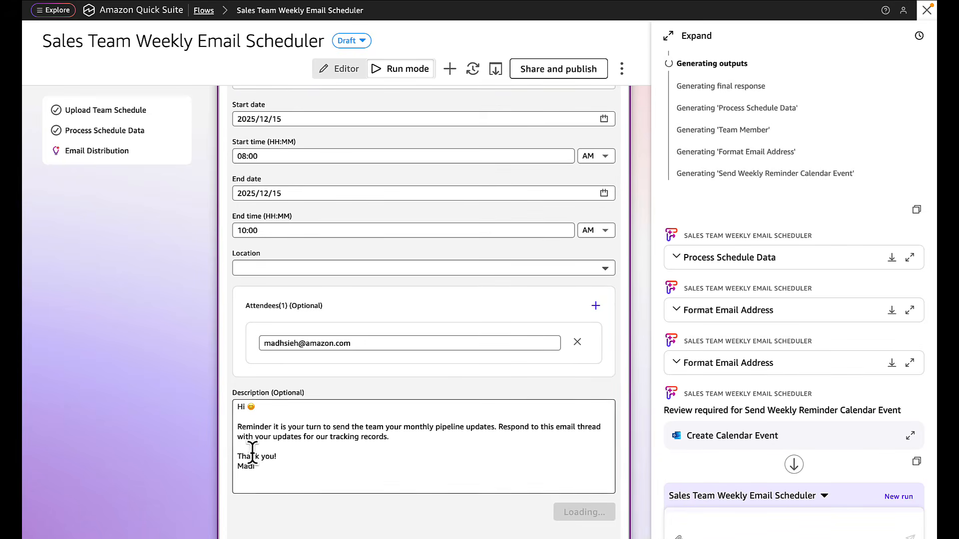
drag(255, 469, 235, 403)
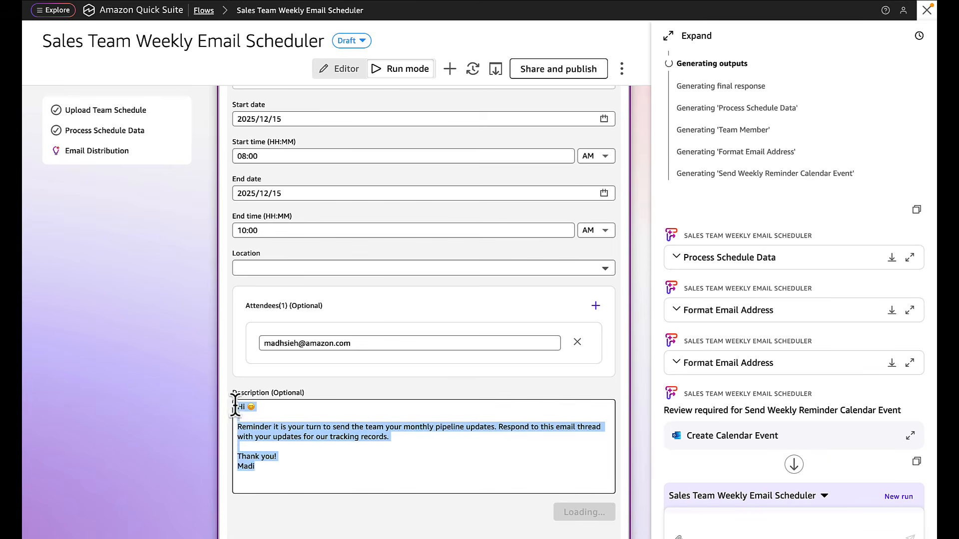
click(349, 446)
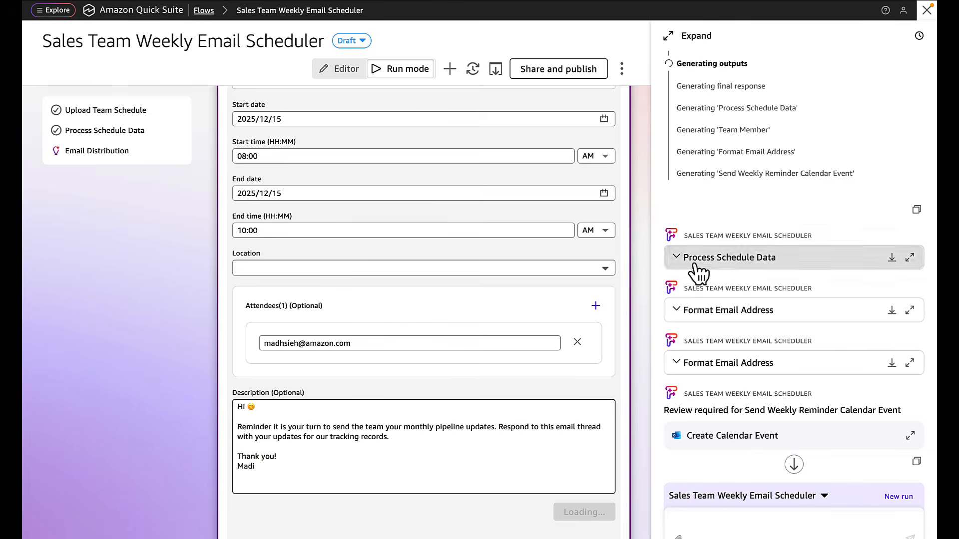
scroll(608, 278, up, 10)
scroll(607, 278, up, 3)
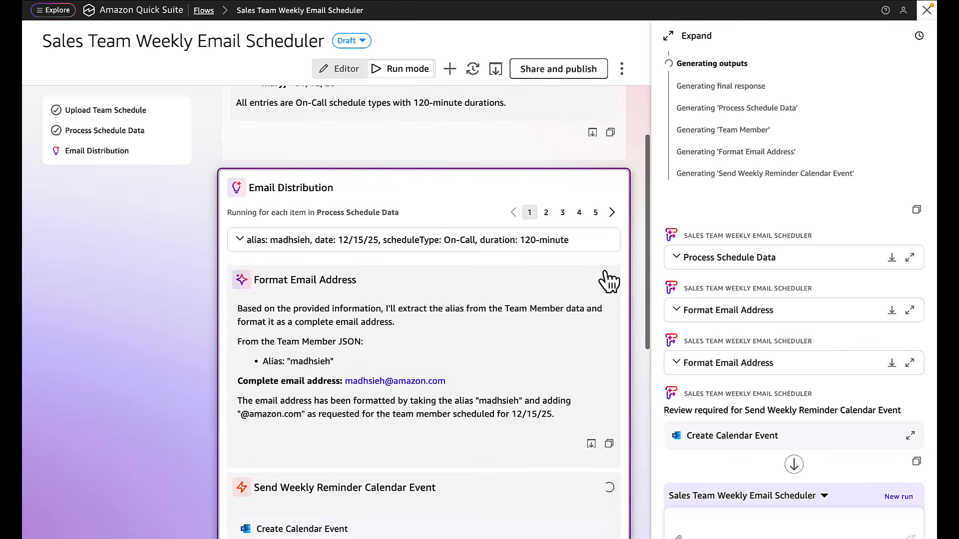
Page through team members 2–5 (12/22/25, 12/29/25, through 01/12/26), viewing each calendar event draft
click(546, 212)
scroll(543, 393, down, 7)
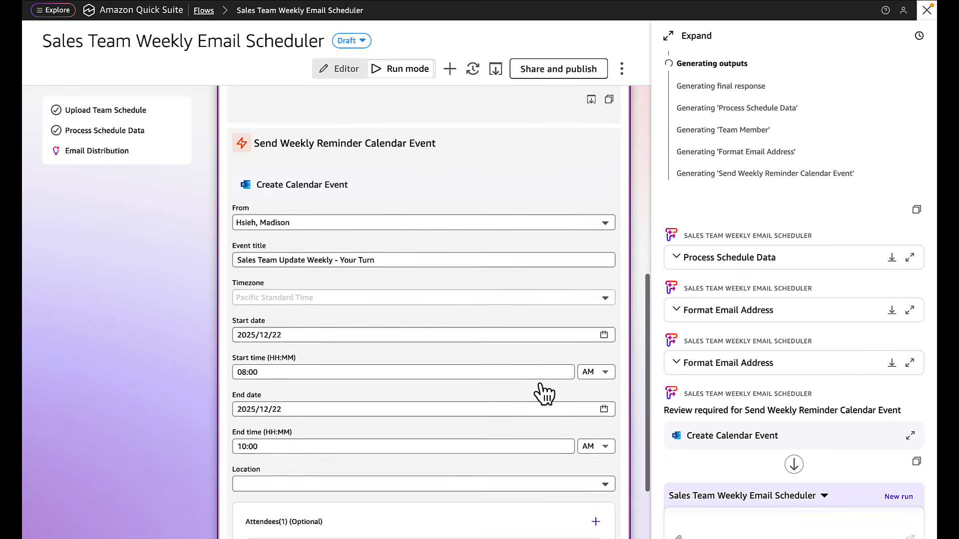
scroll(544, 391, down, 4)
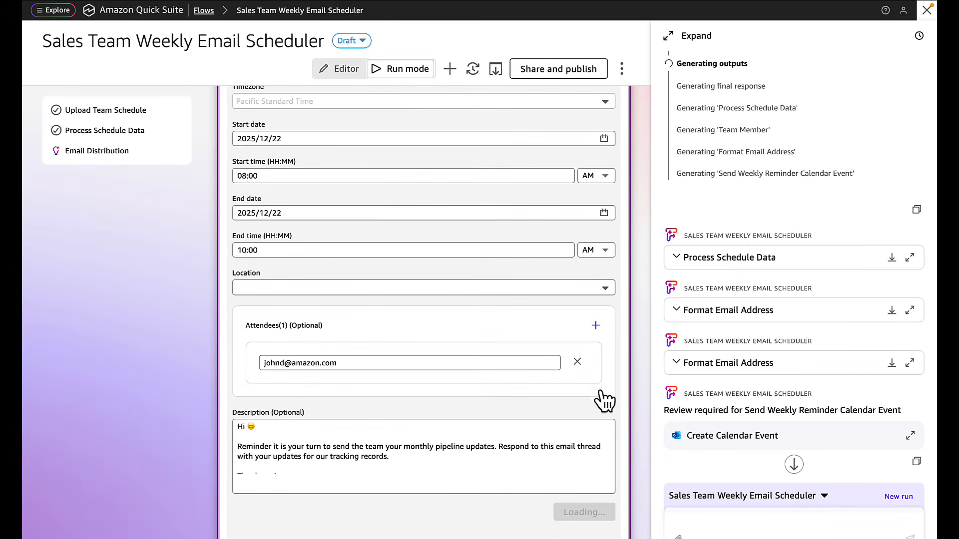
scroll(602, 399, up, 9)
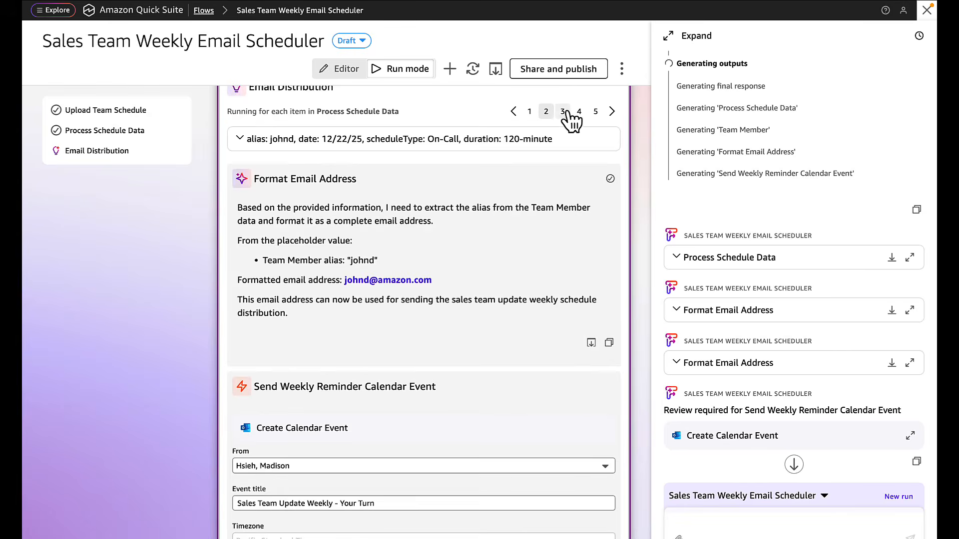
click(564, 111)
scroll(493, 387, down, 9)
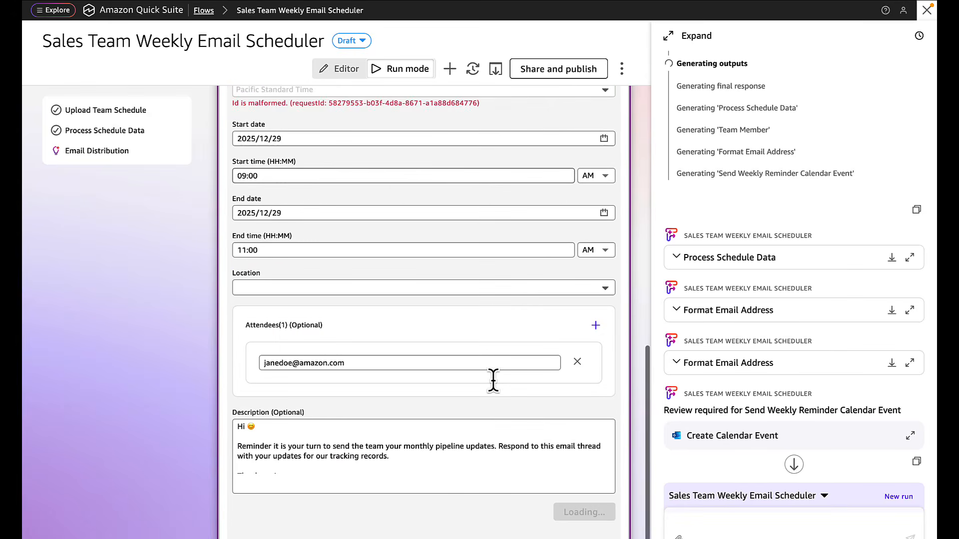
scroll(494, 380, up, 10)
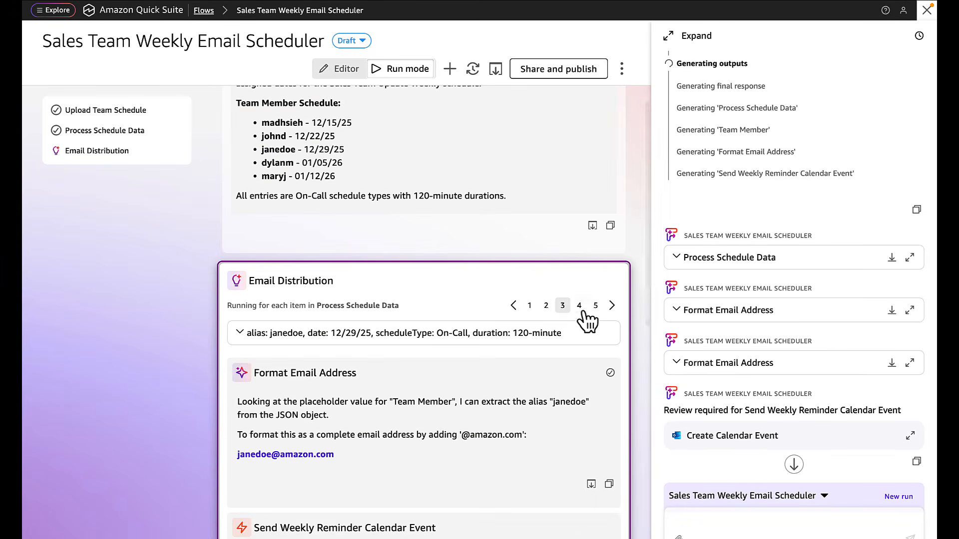
click(579, 306)
scroll(480, 457, down, 9)
scroll(479, 456, up, 10)
click(598, 191)
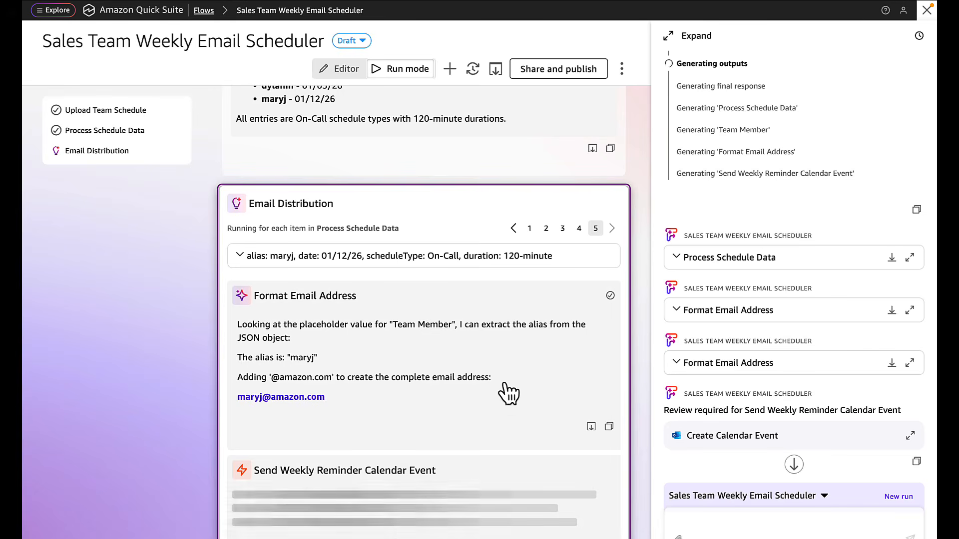
Return to the first member and create their 2025/12/15, 8:00–10:00 AM calendar event
click(531, 230)
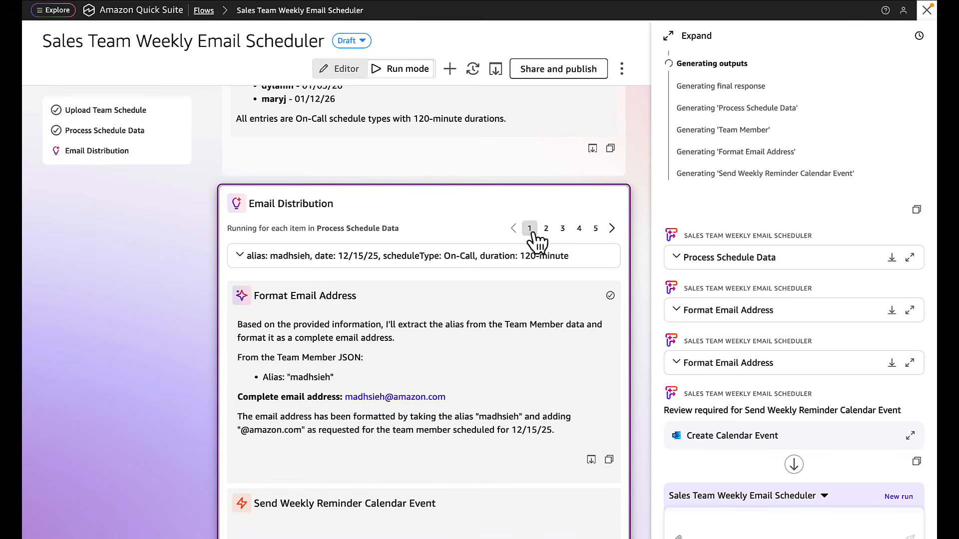
scroll(568, 398, down, 3)
scroll(567, 398, down, 8)
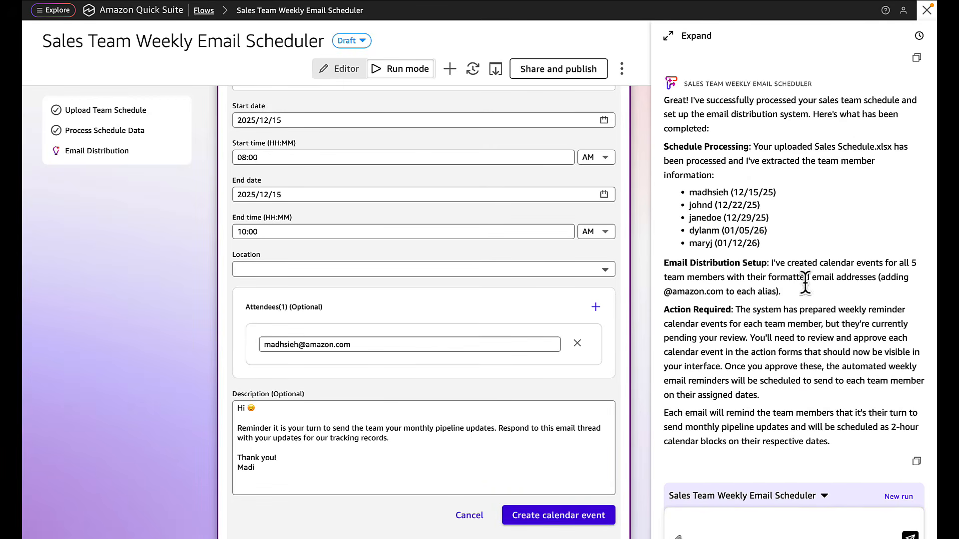
click(556, 516)
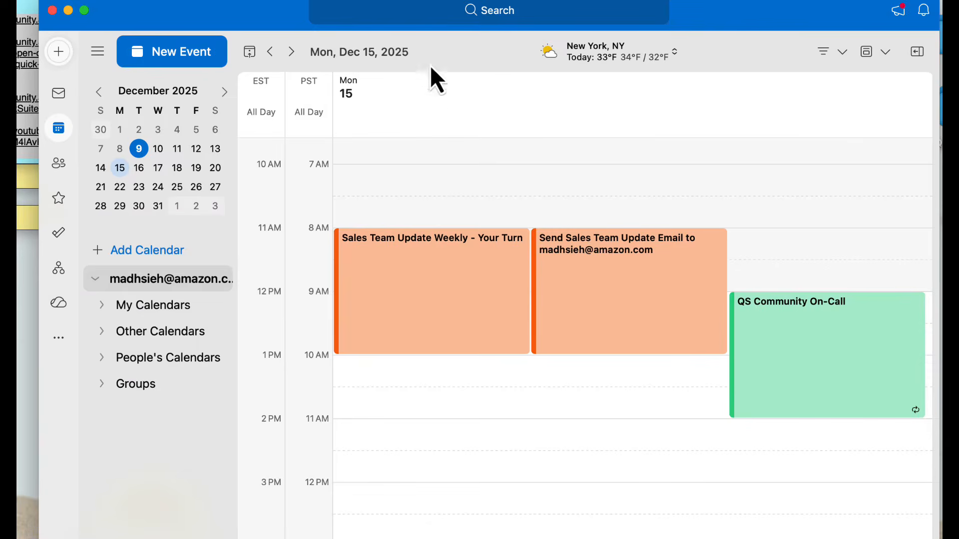
Open the Dec 15 'Sales Team Update Weekly - Your Turn' event in its own window and read its details
click(476, 279)
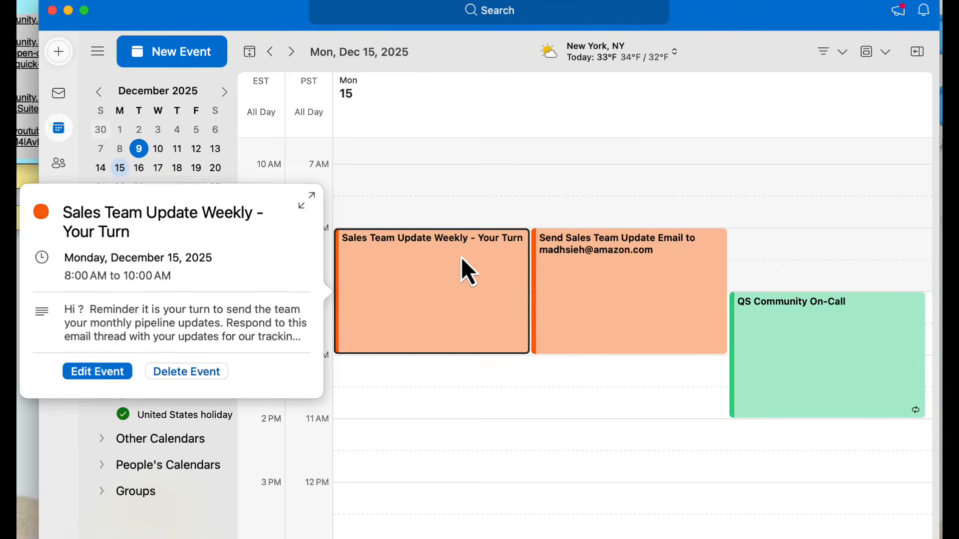
key(Escape)
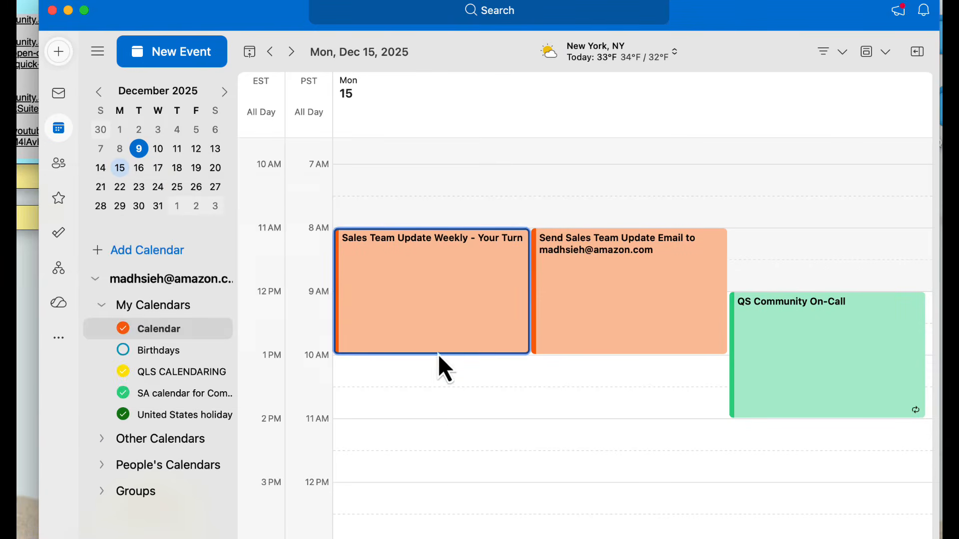
double_click(449, 317)
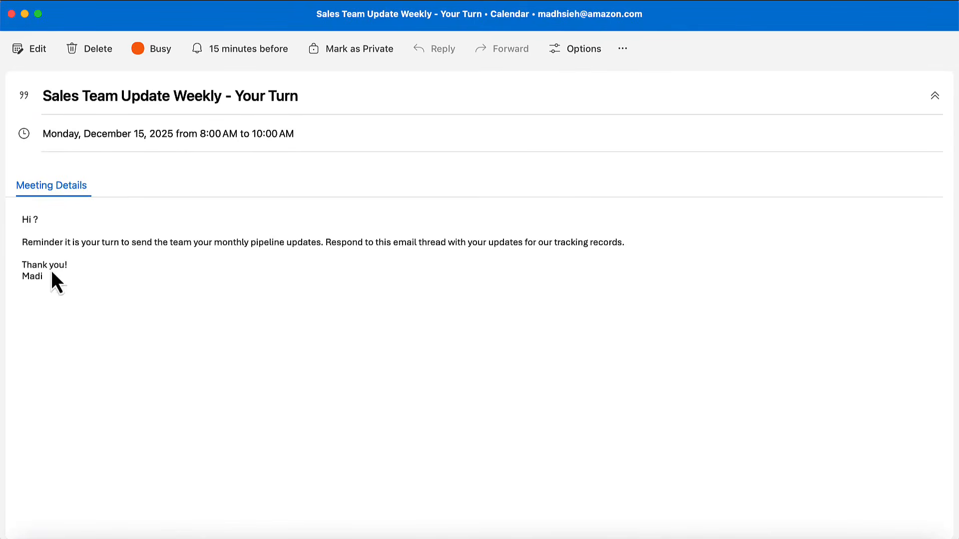
drag(39, 220, 31, 221)
drag(56, 285, 2, 215)
click(107, 295)
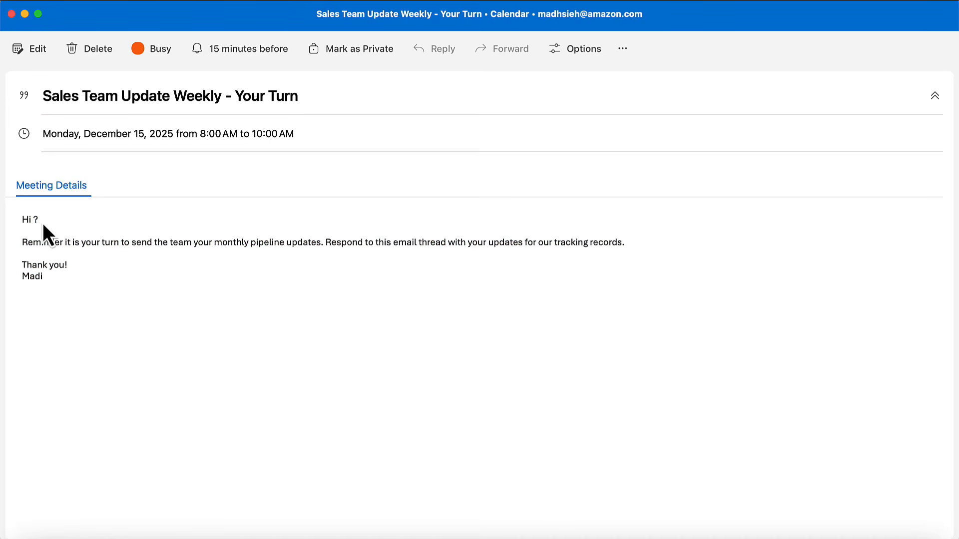